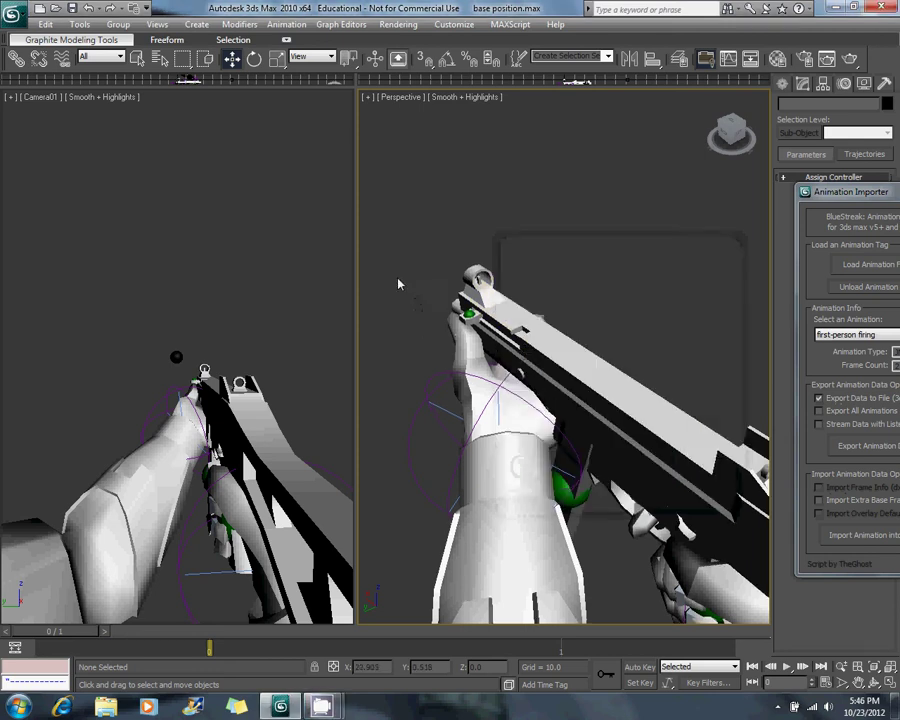
# Save the scene as a new file named first-person fire-1.
pyautogui.click(14, 16)
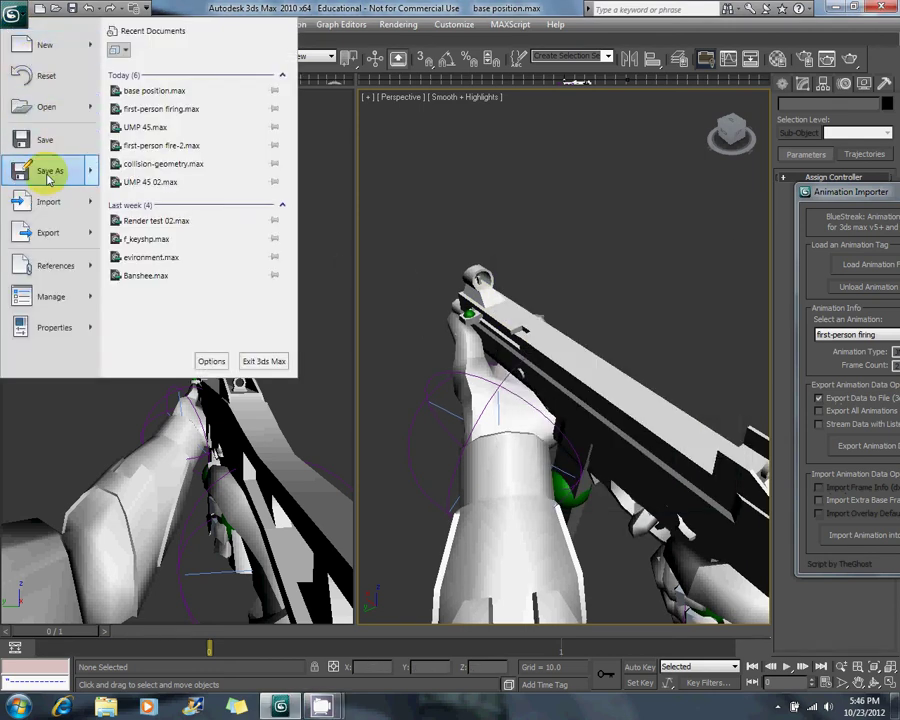
pyautogui.click(48, 174)
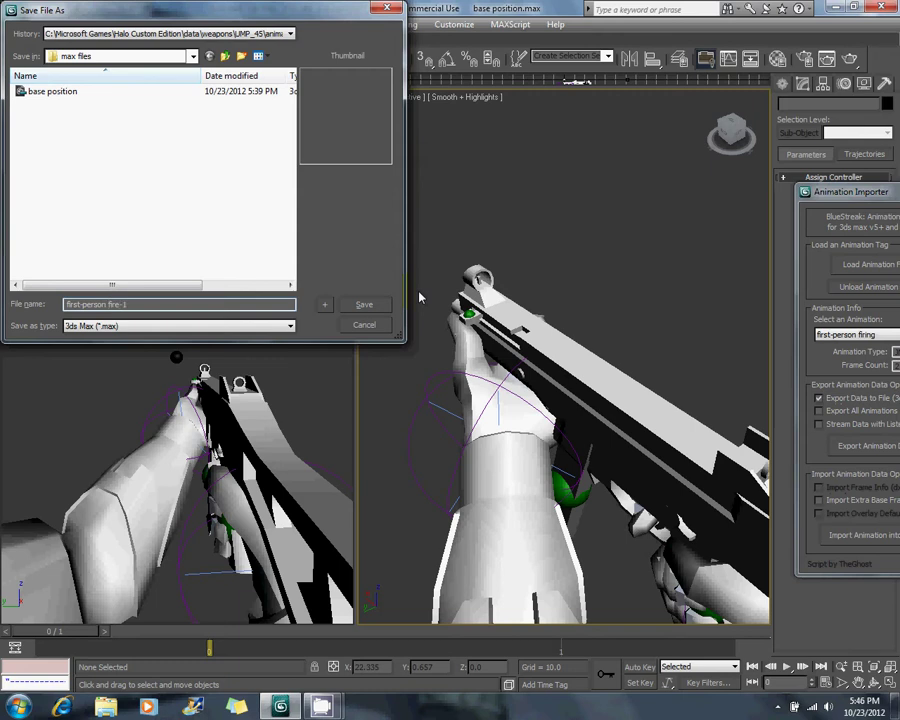
pyautogui.press('Return')
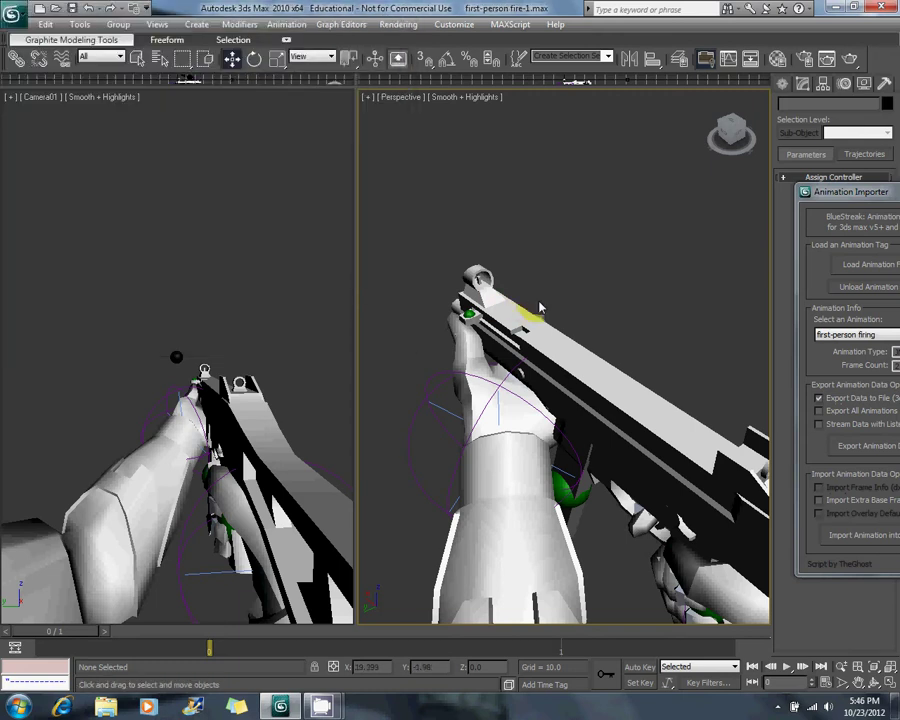
# Set the end time of the animation to frame 21.
pyautogui.keyDown('alt'); pyautogui.moveTo(540, 308); pyautogui.dragTo(588, 342, button='middle'); pyautogui.keyUp('alt')
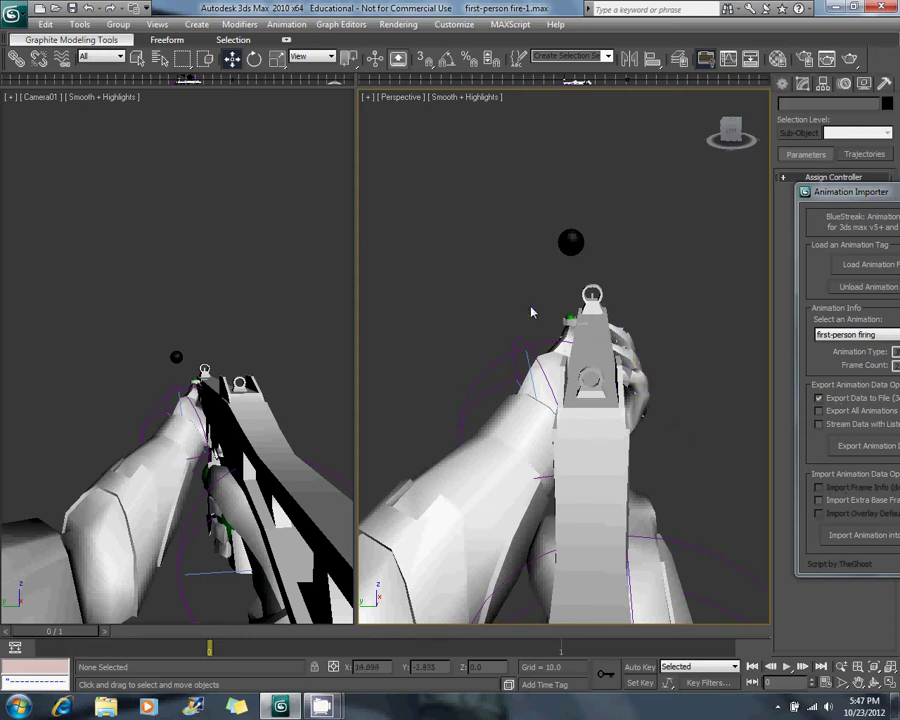
pyautogui.keyDown('alt'); pyautogui.moveTo(630, 322); pyautogui.dragTo(623, 379, button='middle'); pyautogui.keyUp('alt')
pyautogui.keyDown('alt'); pyautogui.moveTo(651, 341); pyautogui.dragTo(603, 342, button='middle'); pyautogui.keyUp('alt')
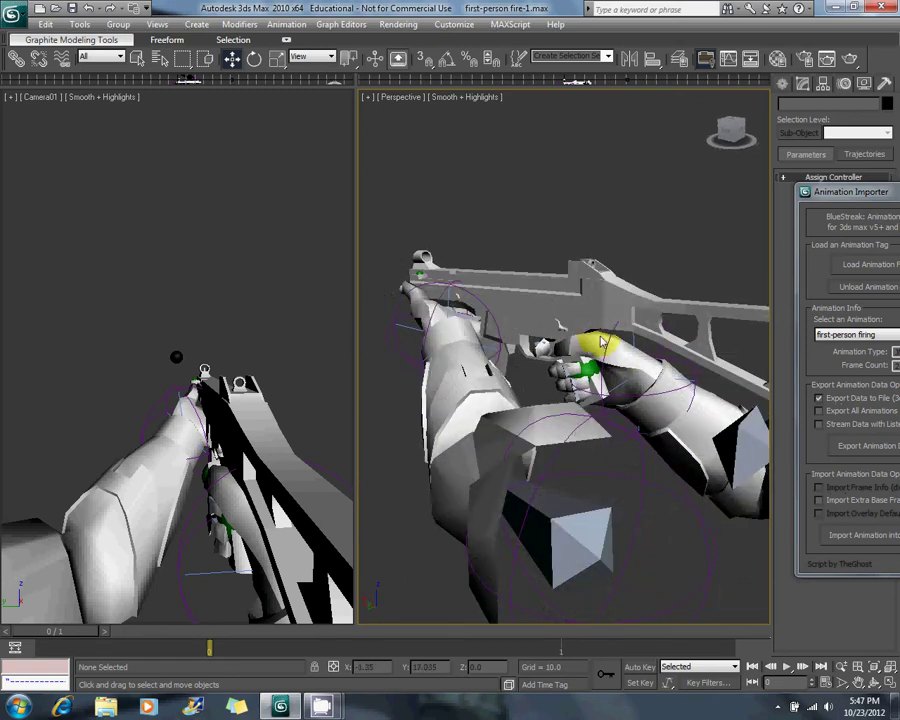
pyautogui.click(827, 684)
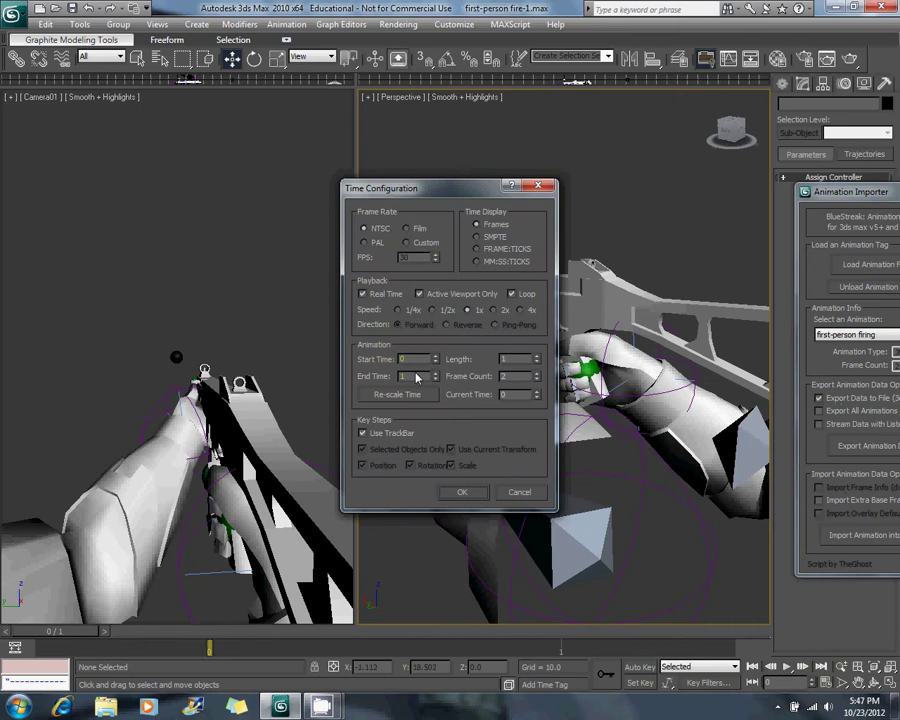
pyautogui.click(452, 492)
# Select all objects in the scene and key their base pose at frame 21.
pyautogui.hotkey('ctrl', 'a')
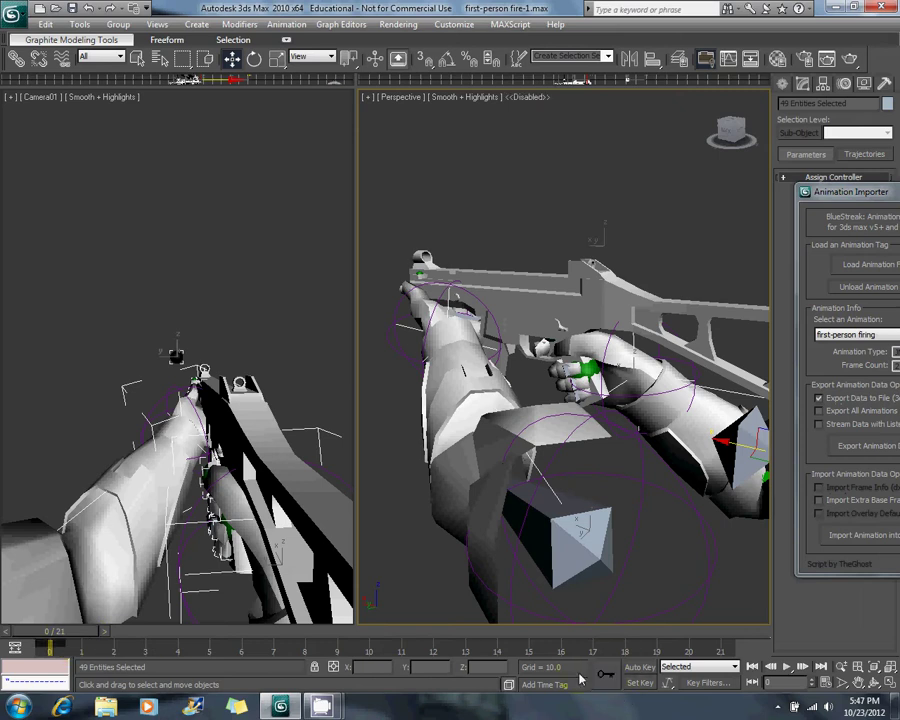
pyautogui.moveTo(66, 631); pyautogui.dragTo(546, 650)
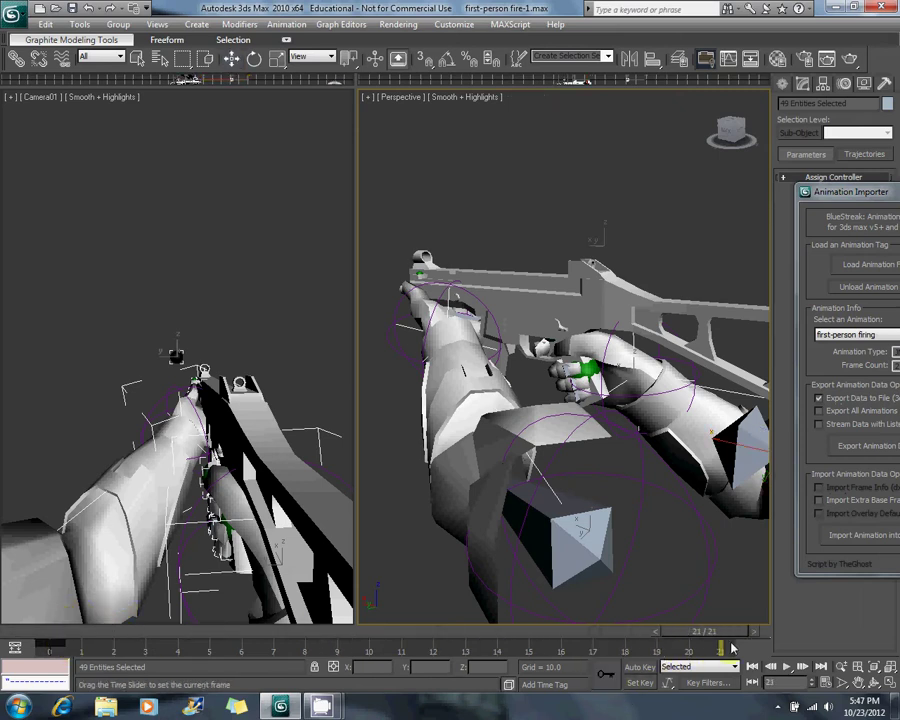
pyautogui.press('w')
# Go to frame 2, turn on automatic keying and clear the selection.
pyautogui.moveTo(717, 635); pyautogui.dragTo(146, 636)
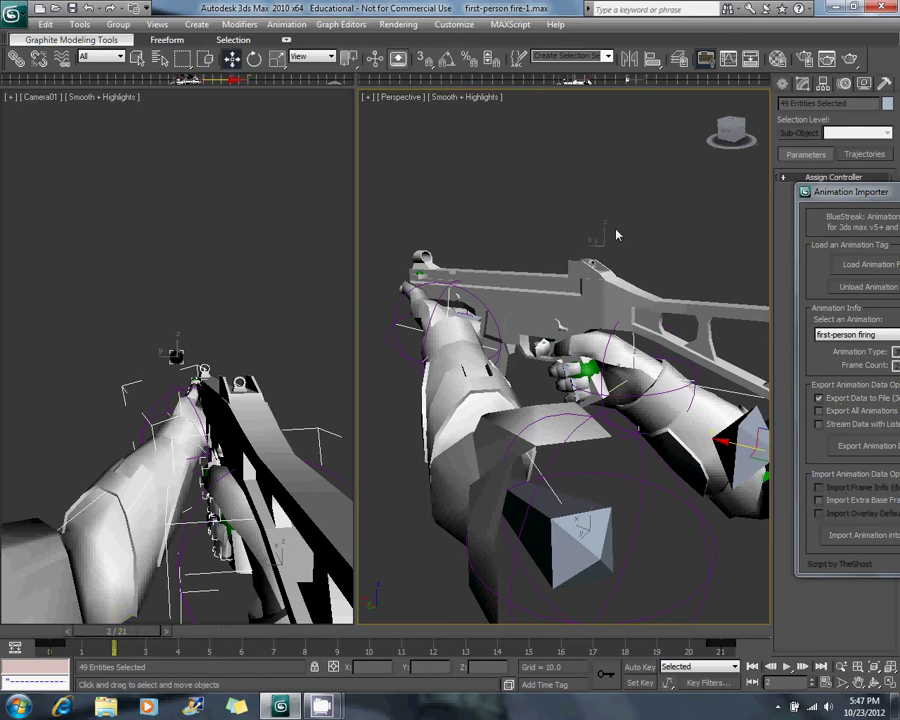
pyautogui.click(638, 667)
pyautogui.click(633, 207)
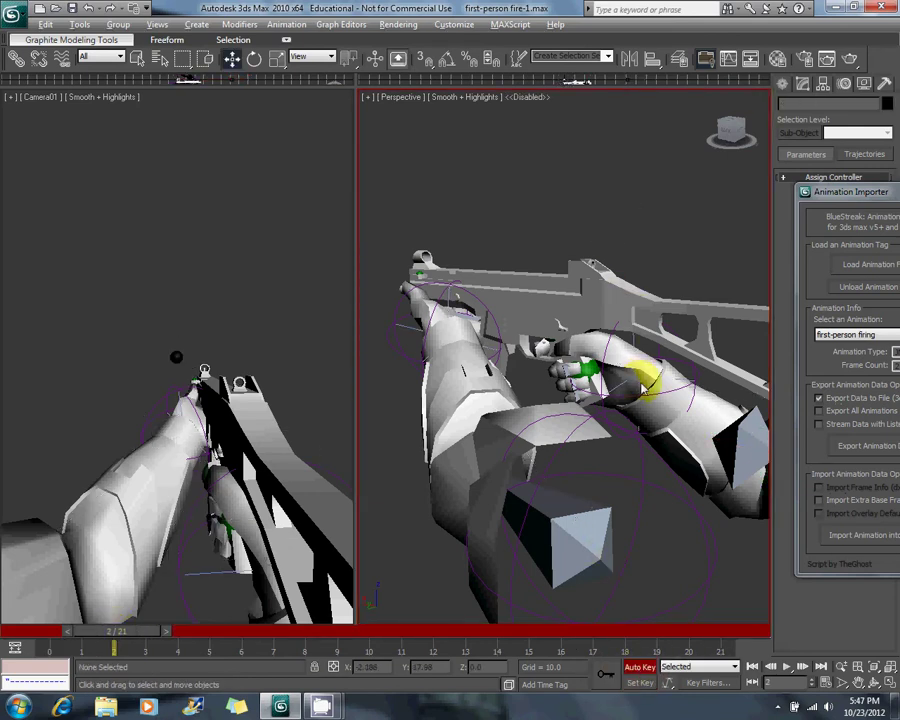
# Try moving the right arm's IK Chain01 back towards the stock to about X 7.011 at frame 2.
pyautogui.click(703, 380)
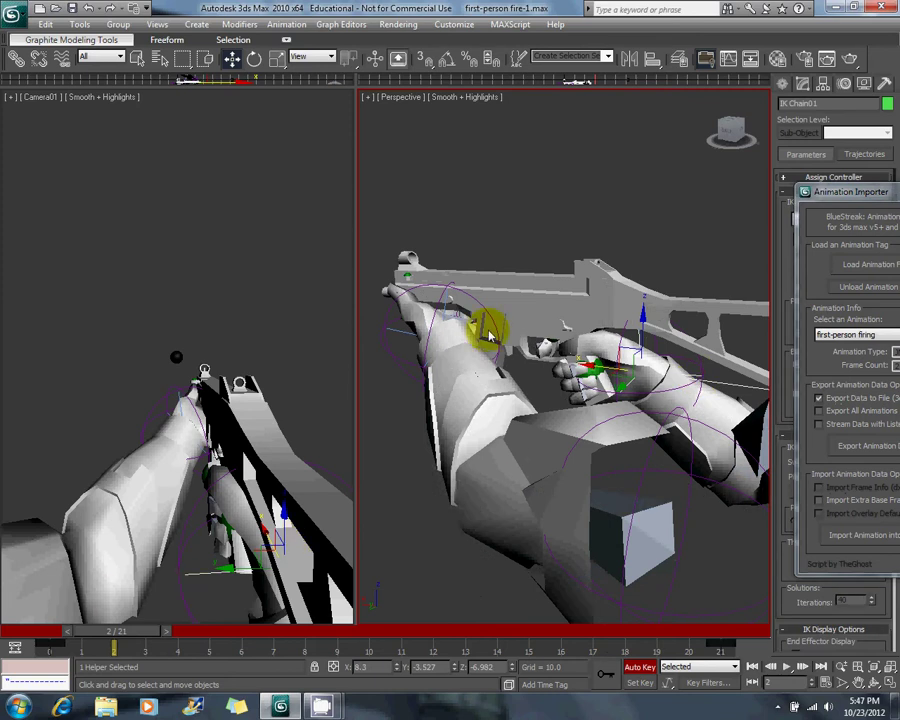
pyautogui.keyDown('alt'); pyautogui.moveTo(488, 336); pyautogui.dragTo(569, 356, button='middle'); pyautogui.keyUp('alt')
pyautogui.moveTo(570, 356); pyautogui.dragTo(604, 341)
pyautogui.keyDown('alt'); pyautogui.moveTo(604, 341); pyautogui.dragTo(585, 352, button='middle'); pyautogui.keyUp('alt')
pyautogui.moveTo(632, 374); pyautogui.dragTo(660, 355, button='middle')
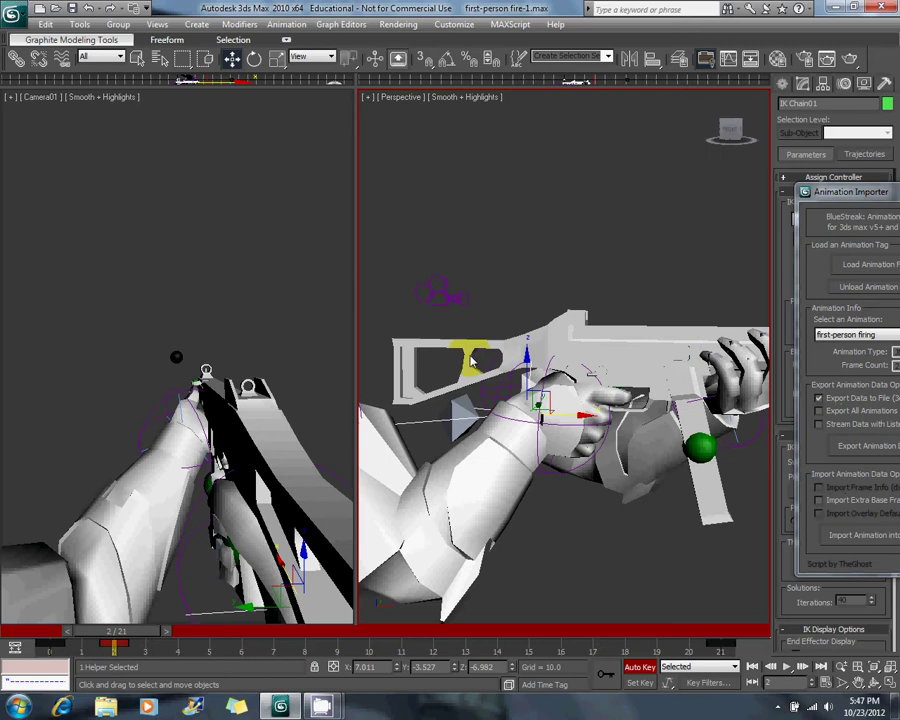
pyautogui.moveTo(471, 360); pyautogui.dragTo(576, 358, button='middle')
pyautogui.moveTo(517, 379); pyautogui.dragTo(362, 398, button='middle')
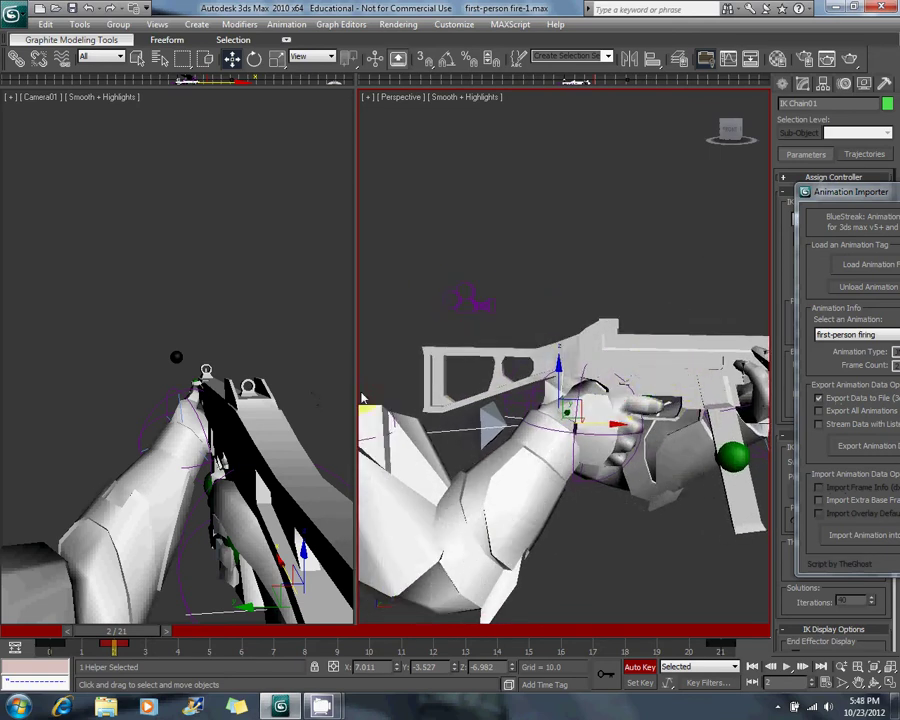
pyautogui.press('d')
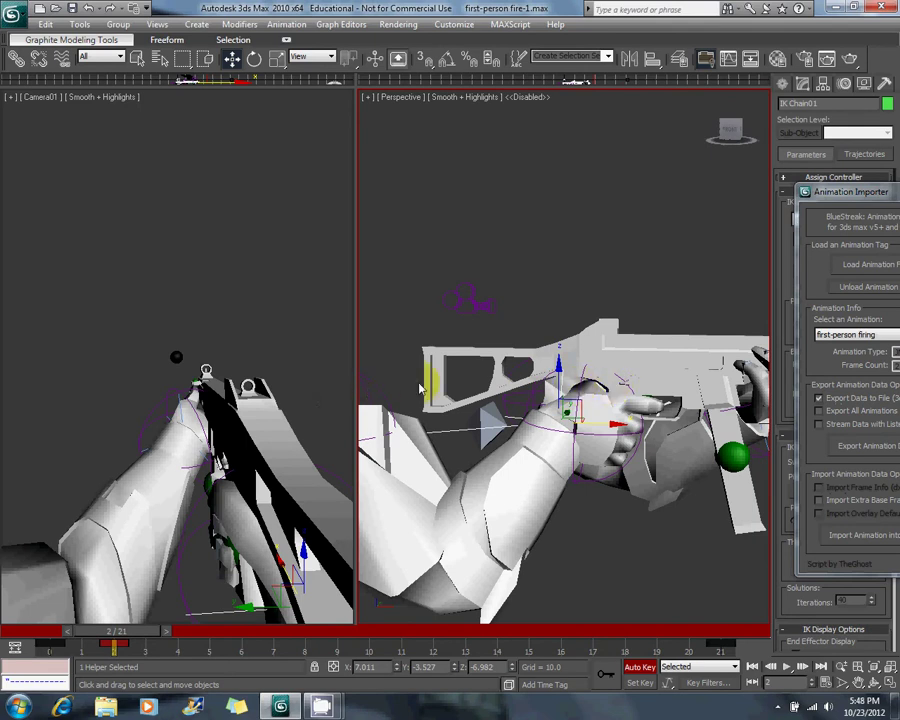
pyautogui.moveTo(536, 360)
pyautogui.keyDown('alt'); pyautogui.mouseDown(button='middle')
pyautogui.moveTo(548, 390)
pyautogui.moveTo(588, 402)
pyautogui.moveTo(627, 378)
pyautogui.moveTo(430, 380)
pyautogui.moveTo(624, 372)
pyautogui.moveTo(574, 386)
pyautogui.moveTo(480, 330)
pyautogui.mouseUp(button='middle'); pyautogui.keyUp('alt')
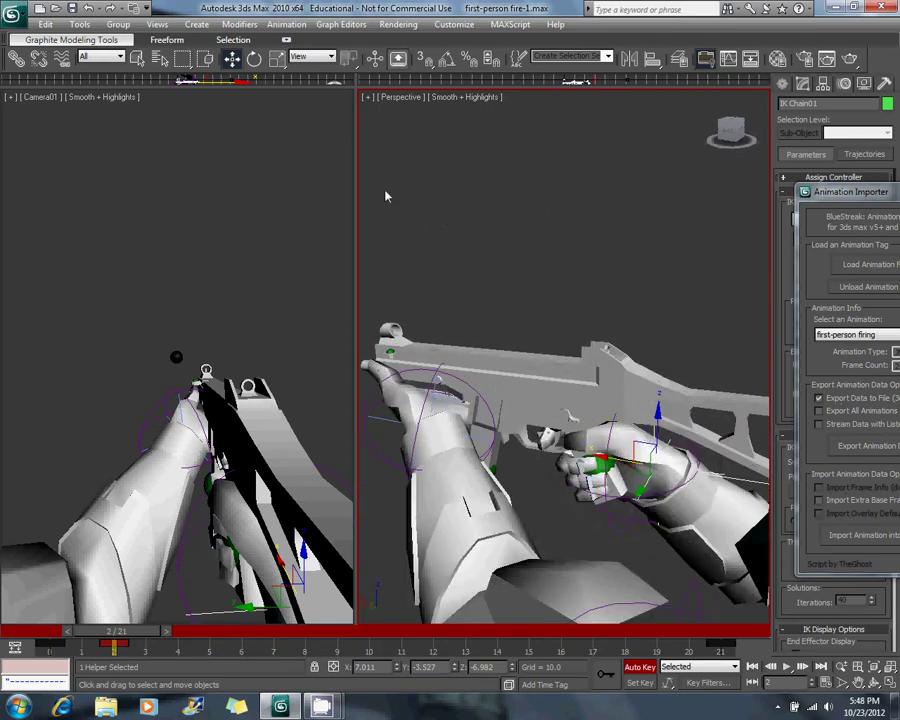
# Try rotating IK Chain01 about its local Y axis at frame 2.
pyautogui.click(255, 58)
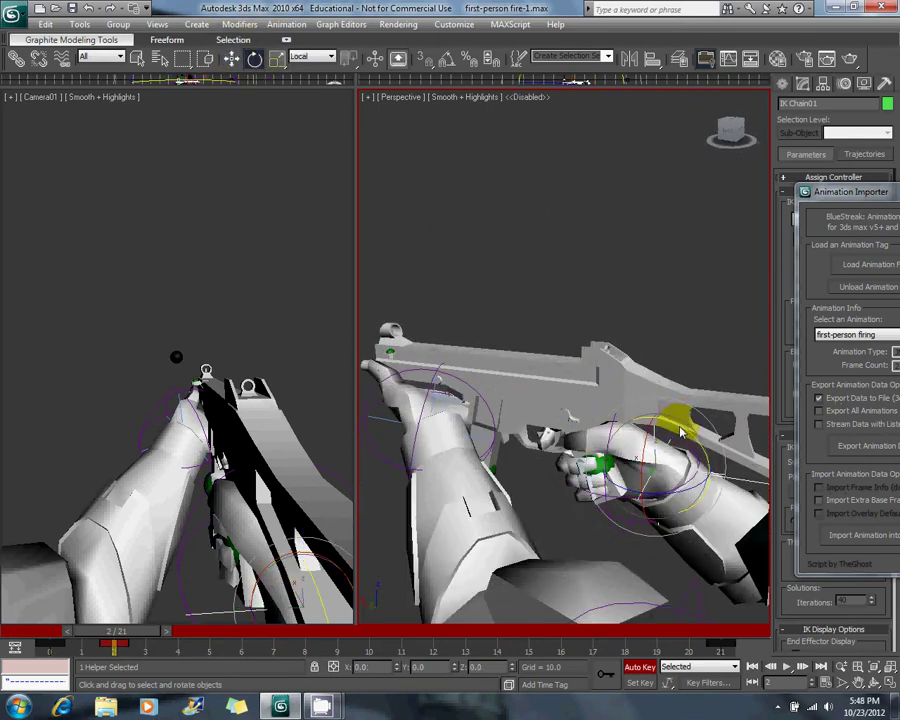
pyautogui.moveTo(680, 430); pyautogui.dragTo(684, 432)
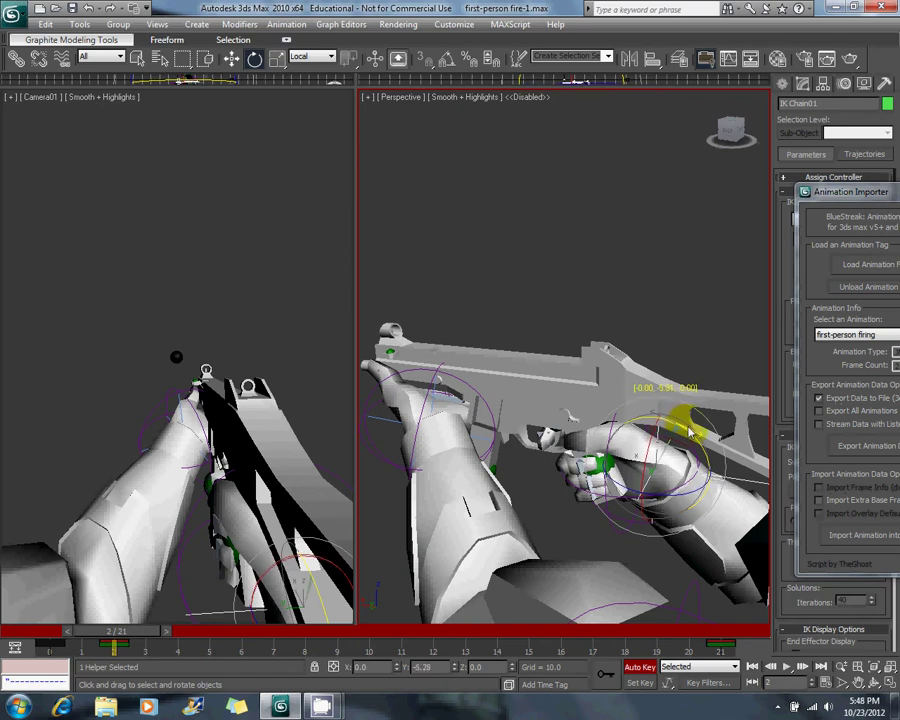
pyautogui.moveTo(698, 433); pyautogui.dragTo(722, 468)
pyautogui.keyDown('alt'); pyautogui.moveTo(709, 496); pyautogui.dragTo(686, 502, button='middle'); pyautogui.keyUp('alt')
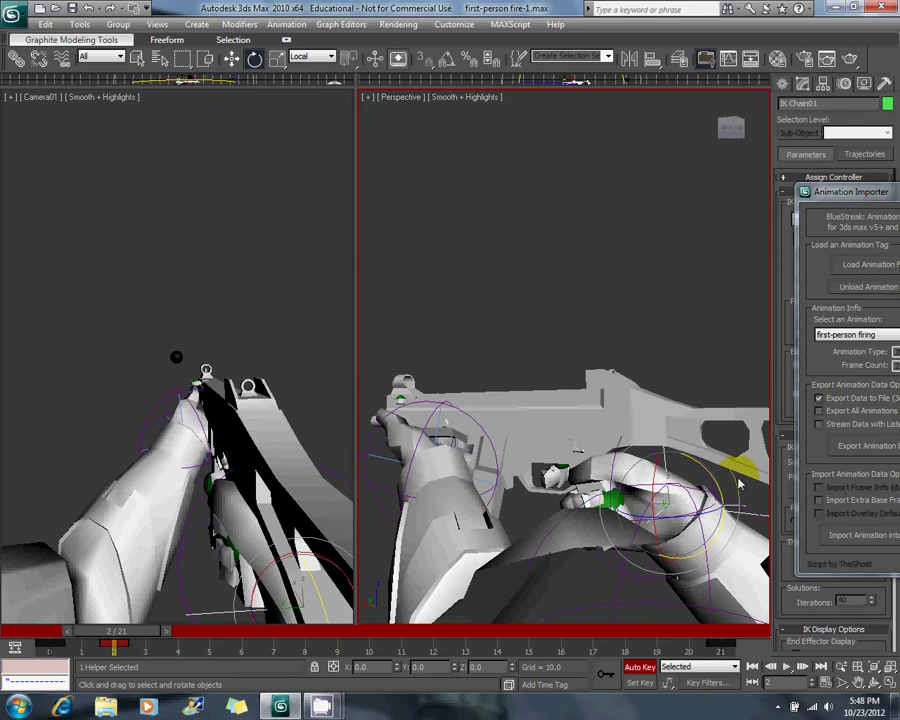
# Undo the rotation and the move of IK Chain01.
pyautogui.hotkey('ctrl', 'z')
pyautogui.hotkey('ctrl', 'z')
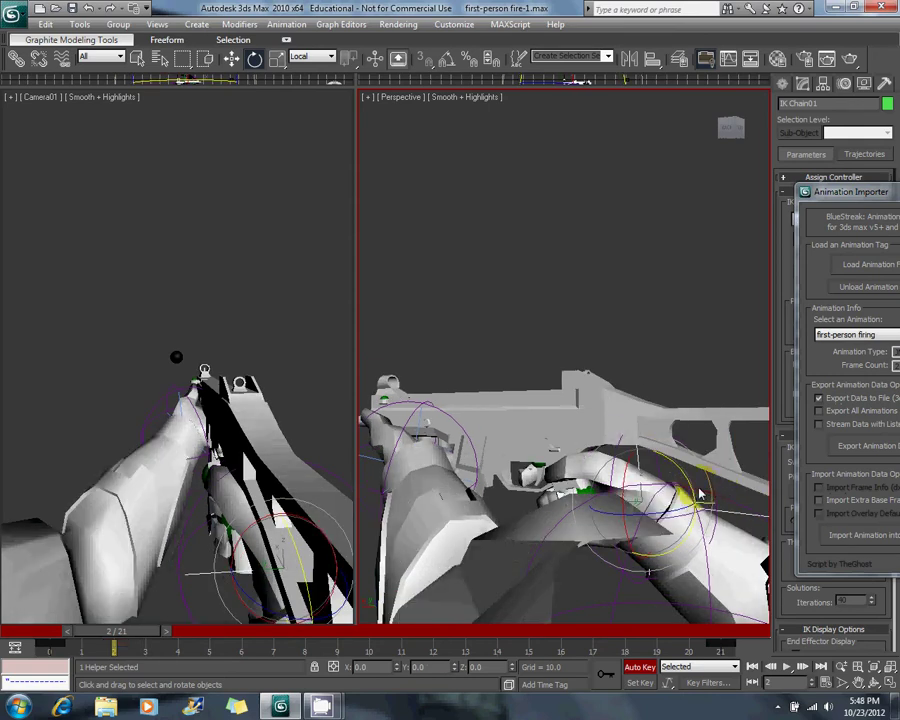
pyautogui.hotkey('ctrl', 'z')
pyautogui.hotkey('ctrl', 'z')
pyautogui.hotkey('ctrl', 'z')
pyautogui.hotkey('ctrl', 'z')
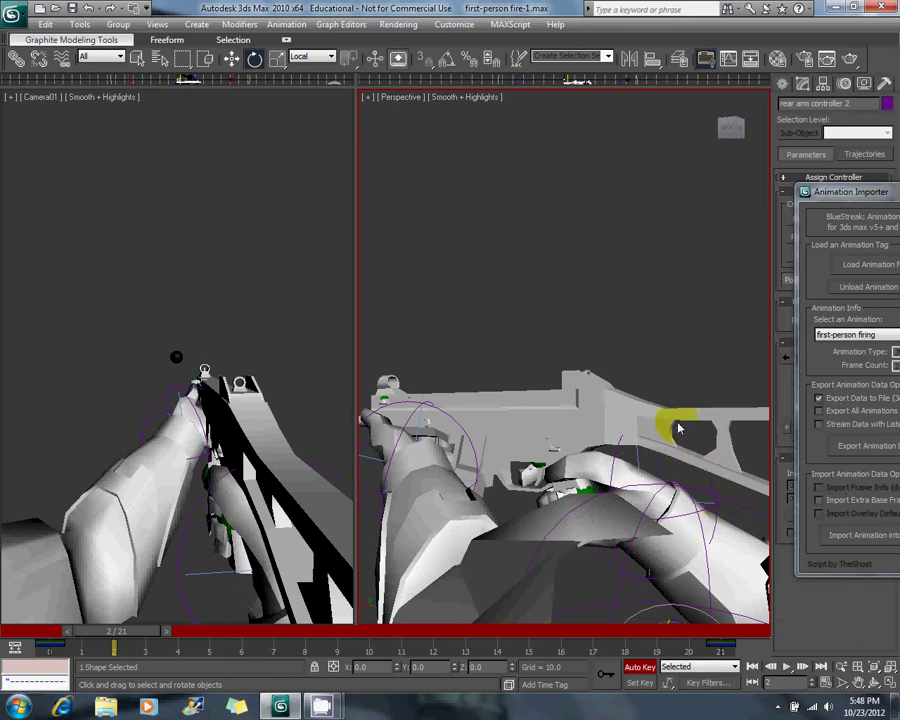
# Move the right wrist controller back towards the stock to about X 7.137 at frame 2.
pyautogui.click(710, 487)
pyautogui.keyDown('alt'); pyautogui.moveTo(713, 482); pyautogui.dragTo(629, 459, button='middle'); pyautogui.keyUp('alt')
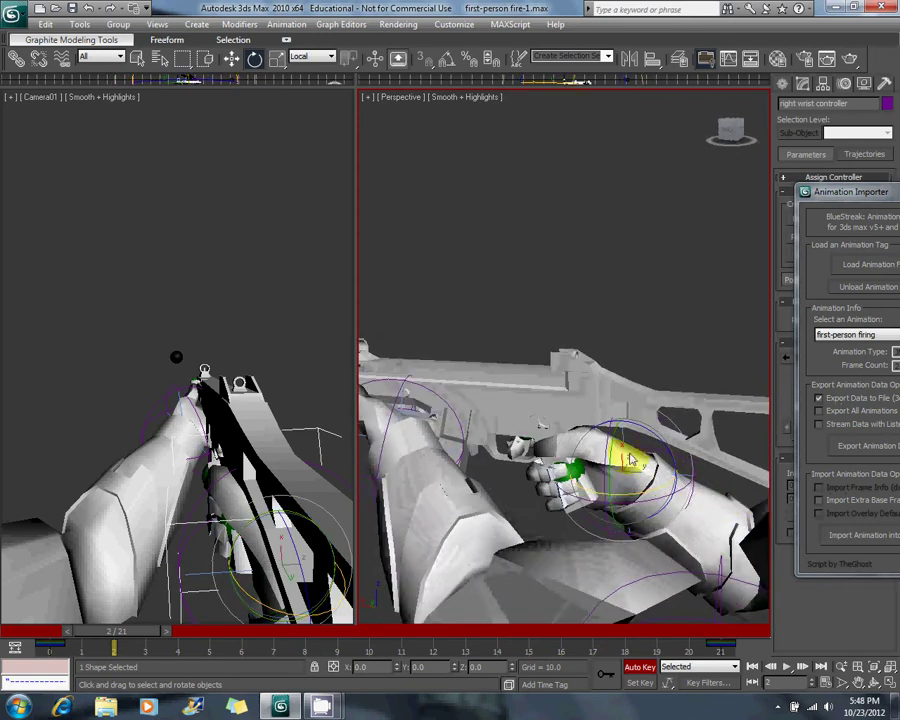
pyautogui.click(232, 60)
pyautogui.keyDown('alt'); pyautogui.moveTo(557, 374); pyautogui.dragTo(588, 388, button='middle'); pyautogui.keyUp('alt')
pyautogui.moveTo(547, 458); pyautogui.dragTo(573, 463)
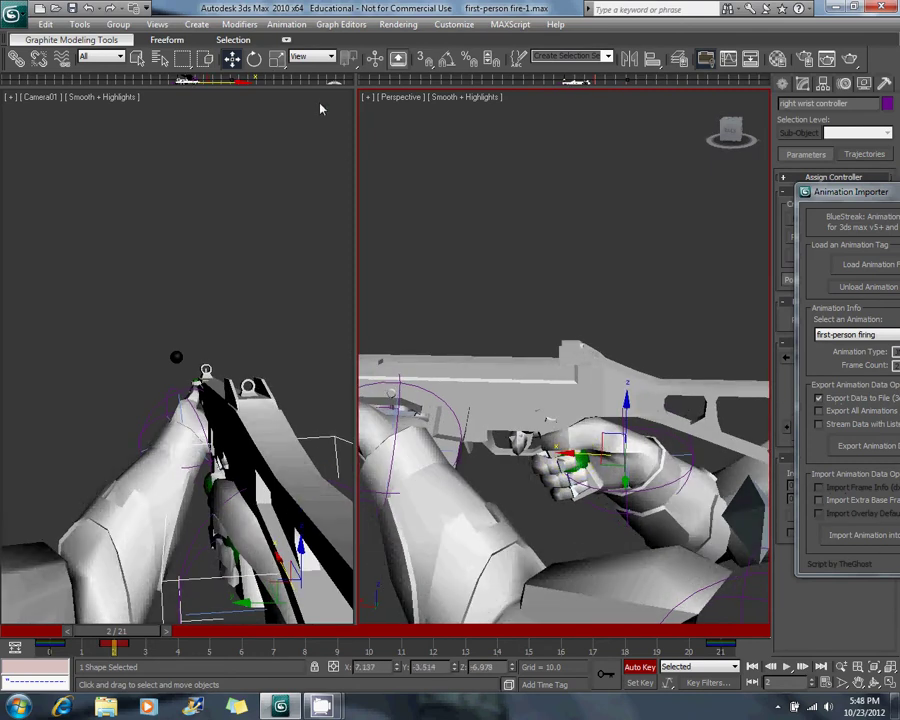
# Rotate the right wrist controller slightly at frame 3 to tip the muzzle up, and check it against frame 0.
pyautogui.click(254, 58)
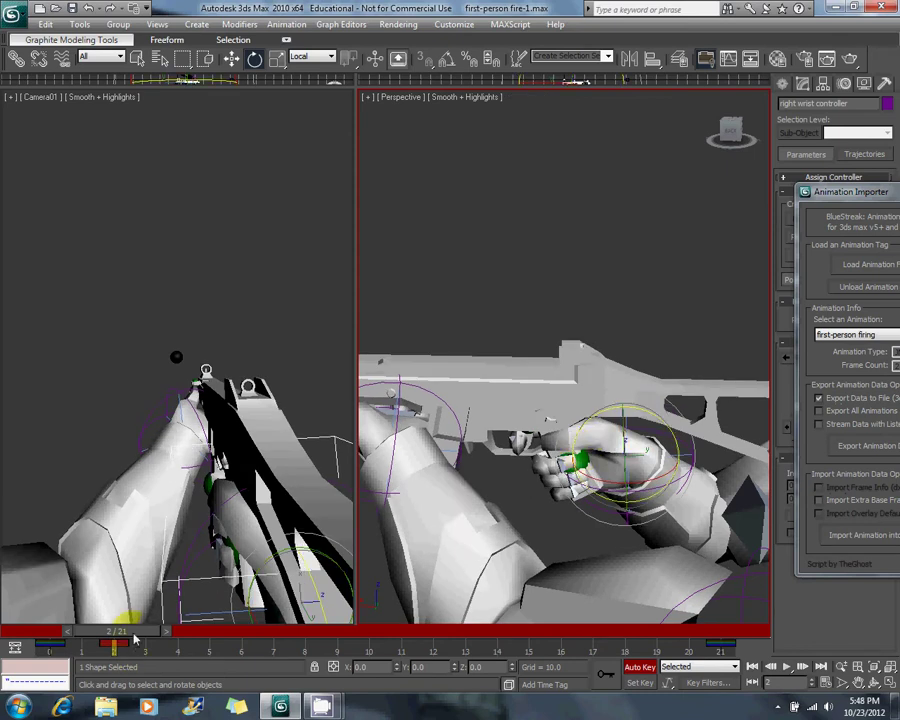
pyautogui.moveTo(135, 636); pyautogui.dragTo(150, 630)
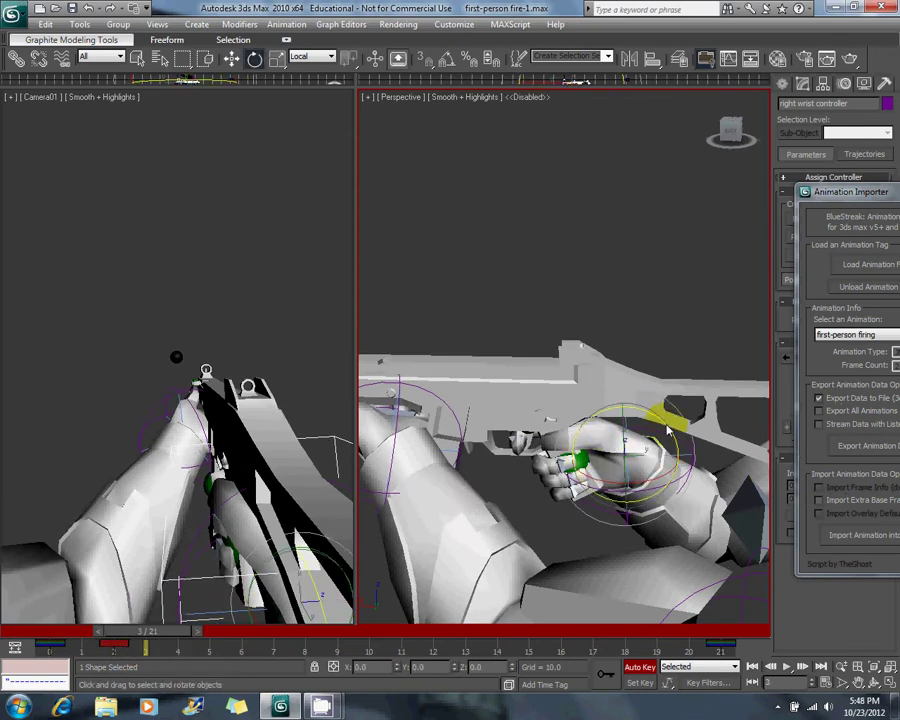
pyautogui.moveTo(667, 427); pyautogui.dragTo(671, 430)
pyautogui.moveTo(149, 635); pyautogui.dragTo(3, 605)
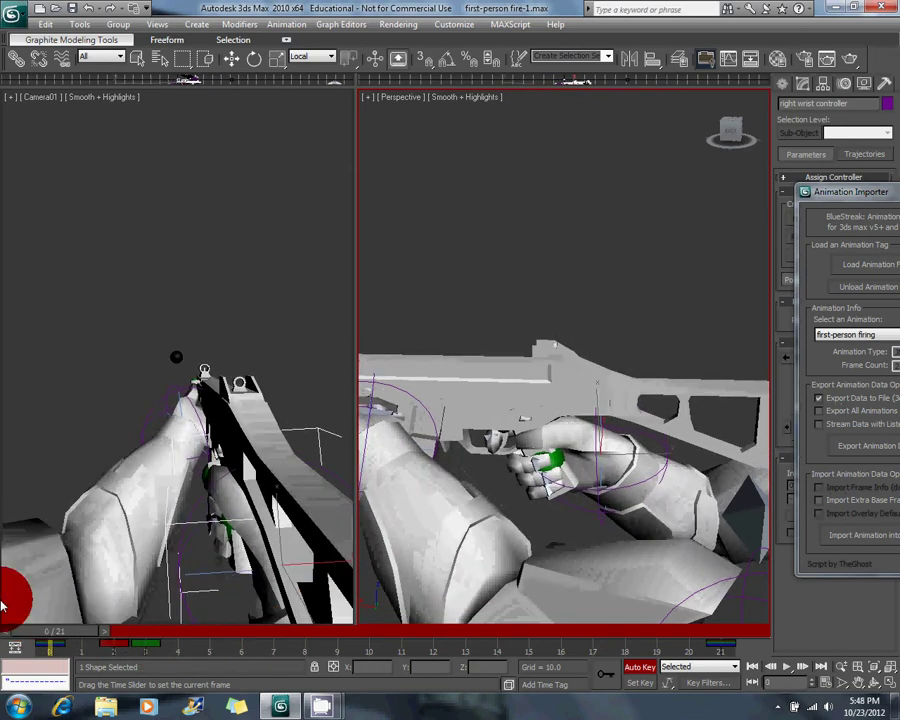
pyautogui.press('e')
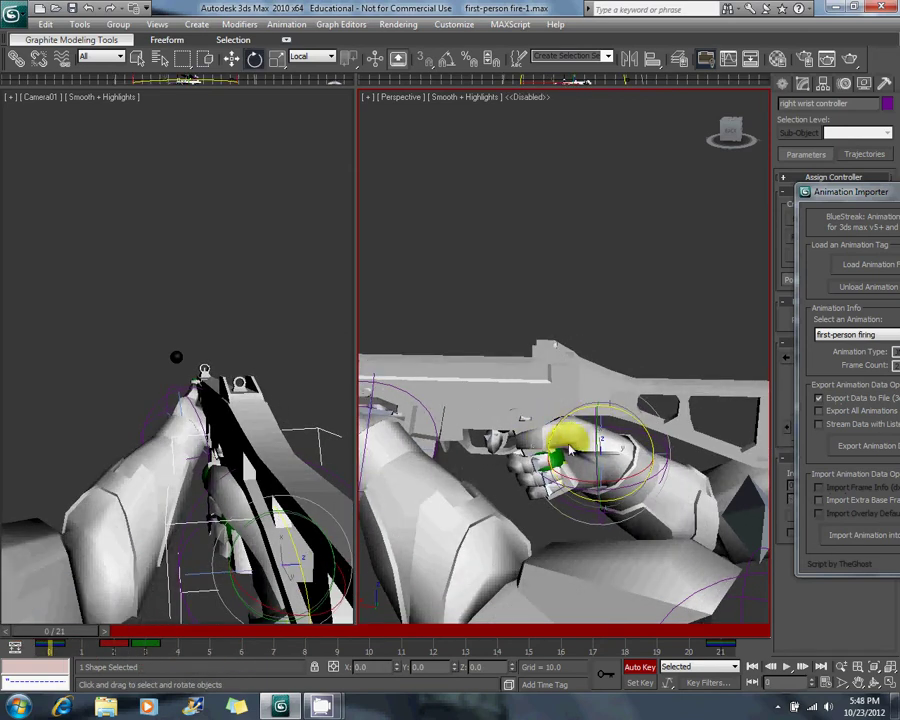
pyautogui.press('d')
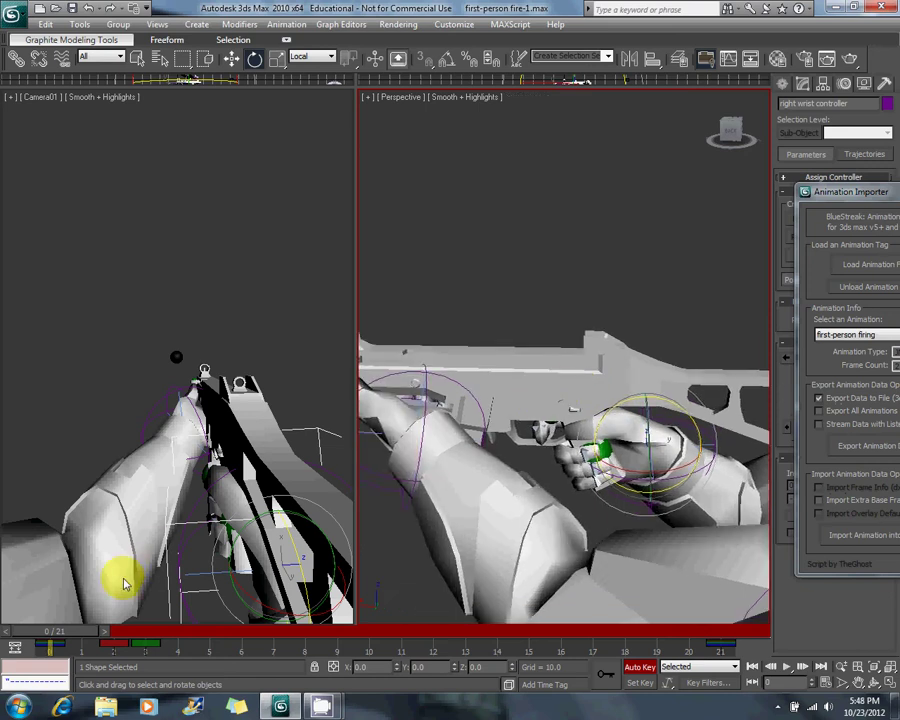
# Fine-tune the right wrist controller's rotation at frame 3 with small turns about its other local axes.
pyautogui.moveTo(44, 632); pyautogui.dragTo(145, 653)
pyautogui.press('e')
pyautogui.keyDown('alt'); pyautogui.moveTo(700, 441); pyautogui.dragTo(603, 429, button='middle'); pyautogui.keyUp('alt')
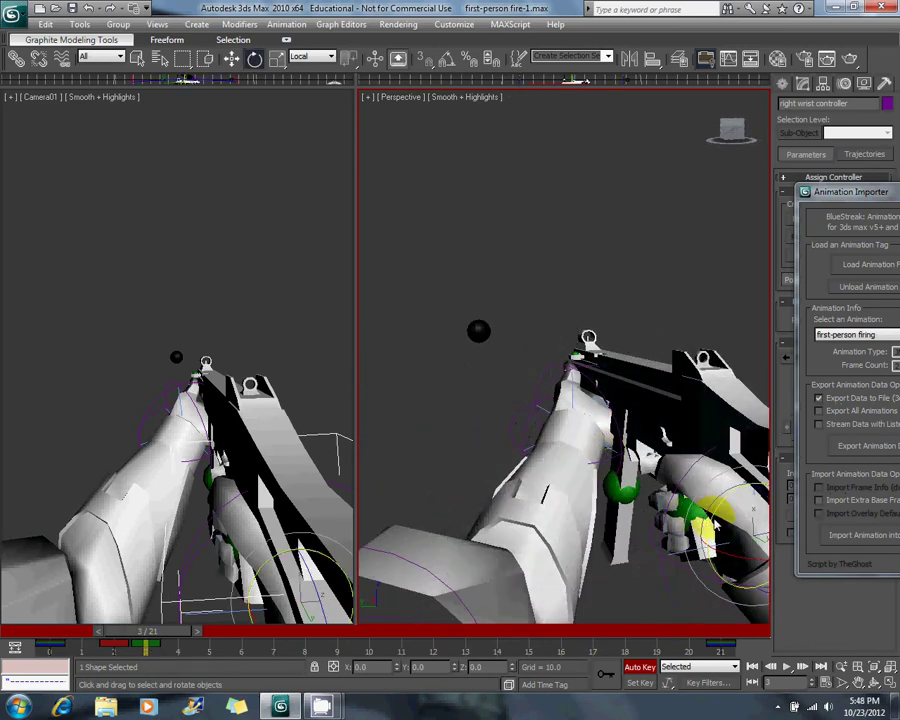
pyautogui.moveTo(715, 522); pyautogui.dragTo(719, 521)
pyautogui.keyDown('alt'); pyautogui.moveTo(742, 493); pyautogui.dragTo(646, 472, button='middle'); pyautogui.keyUp('alt')
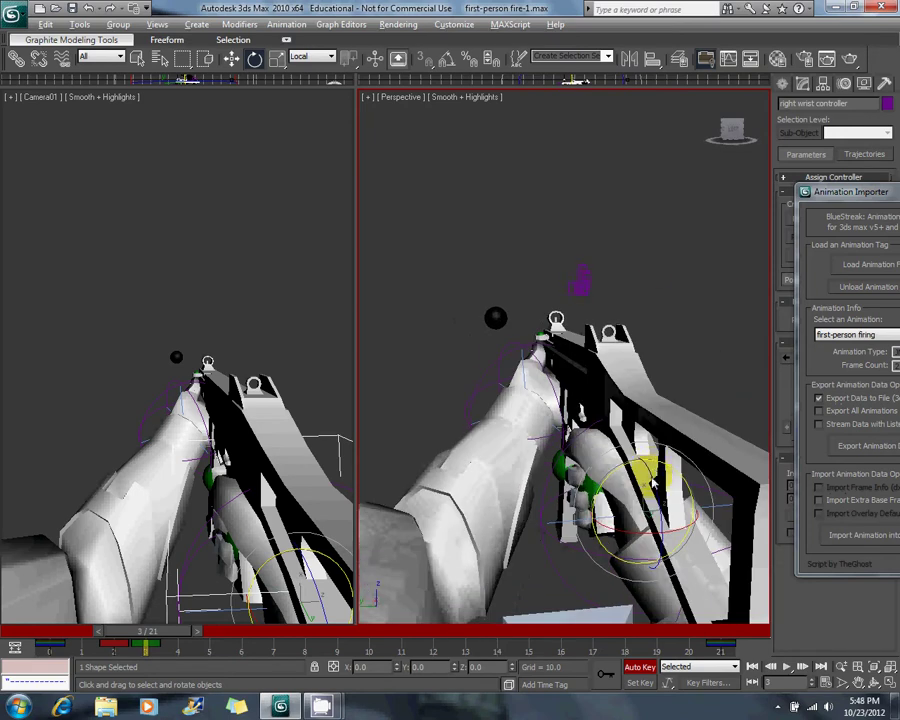
pyautogui.moveTo(632, 540); pyautogui.dragTo(633, 552)
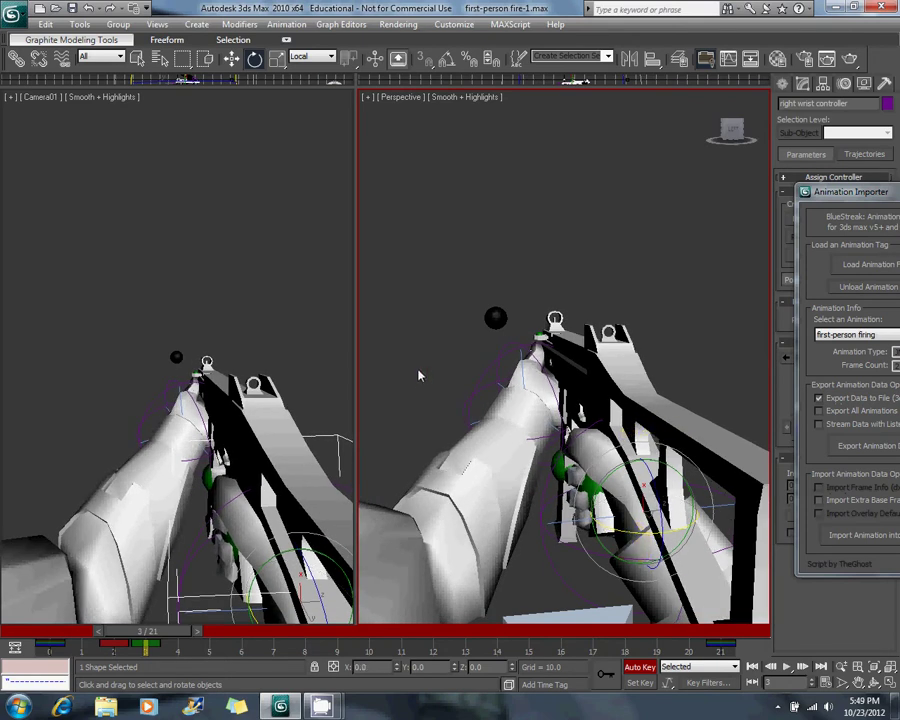
# Play back the recoil animation from frame 0 in the enlarged Camera01 view.
pyautogui.keyDown('alt'); pyautogui.moveTo(420, 376); pyautogui.dragTo(398, 412, button='middle'); pyautogui.keyUp('alt')
pyautogui.moveTo(165, 636); pyautogui.dragTo(50, 620)
pyautogui.click(115, 419)
pyautogui.hotkey('alt', 'w')
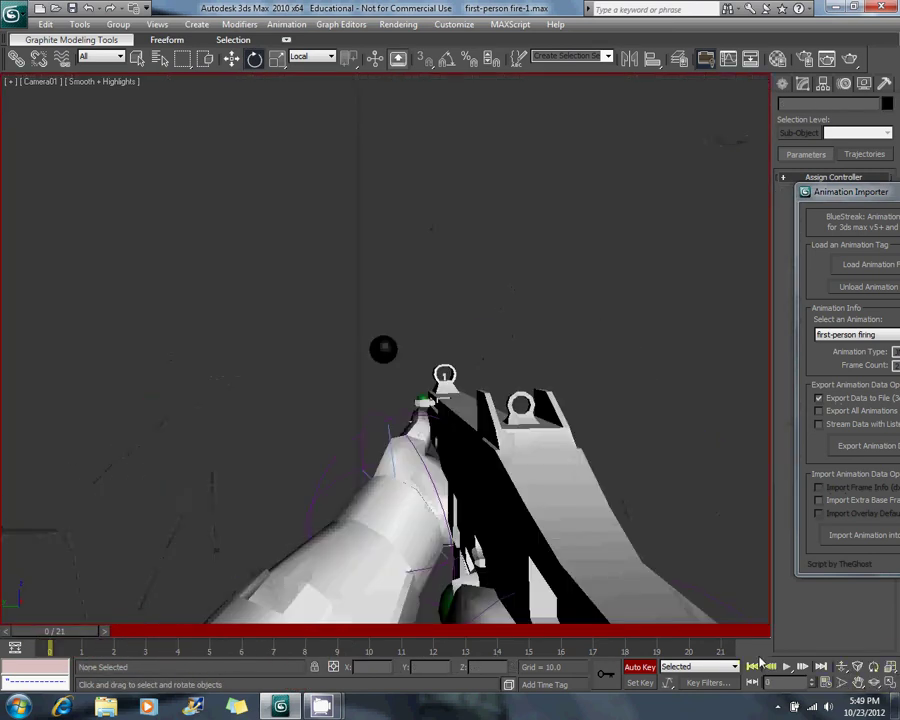
pyautogui.click(787, 666)
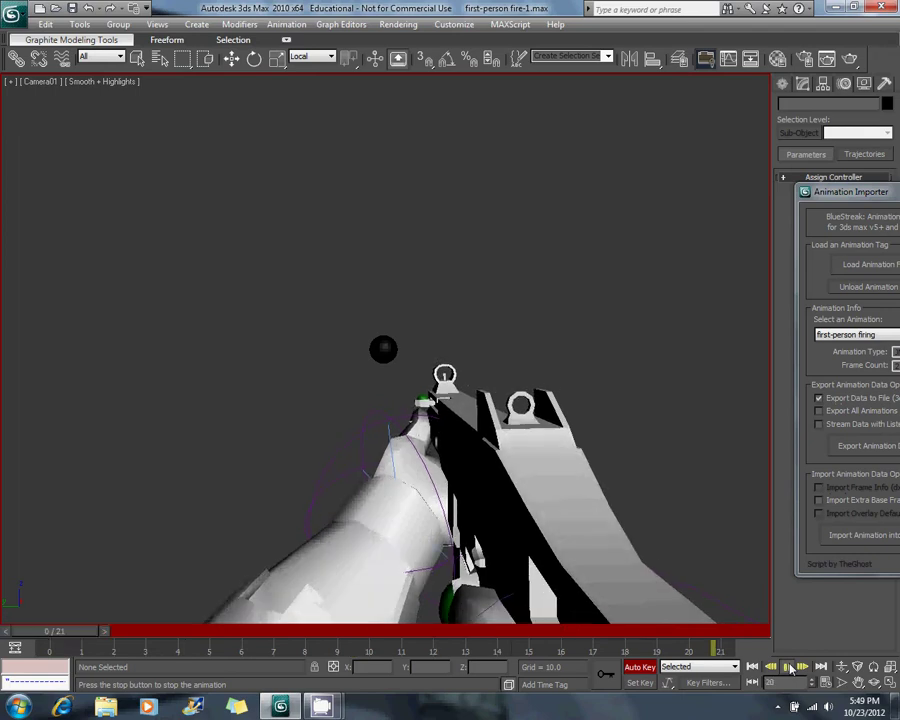
pyautogui.click(789, 667)
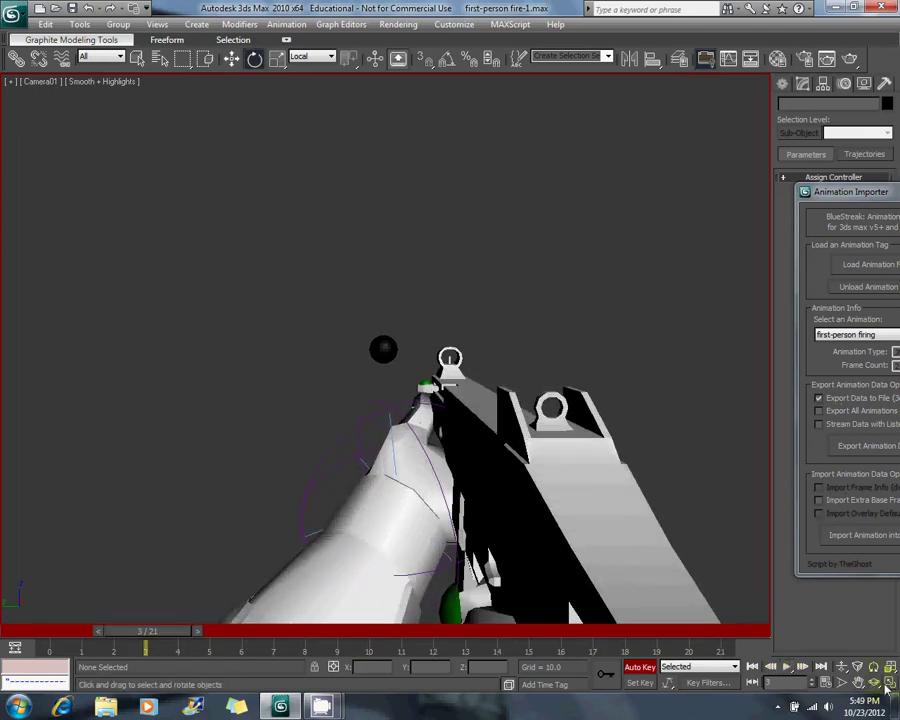
pyautogui.hotkey('alt', 'w')
# At frame 8, raise the right wrist controller slightly and shift it along X, to about X 6.977 and Z -6.623.
pyautogui.click(503, 440)
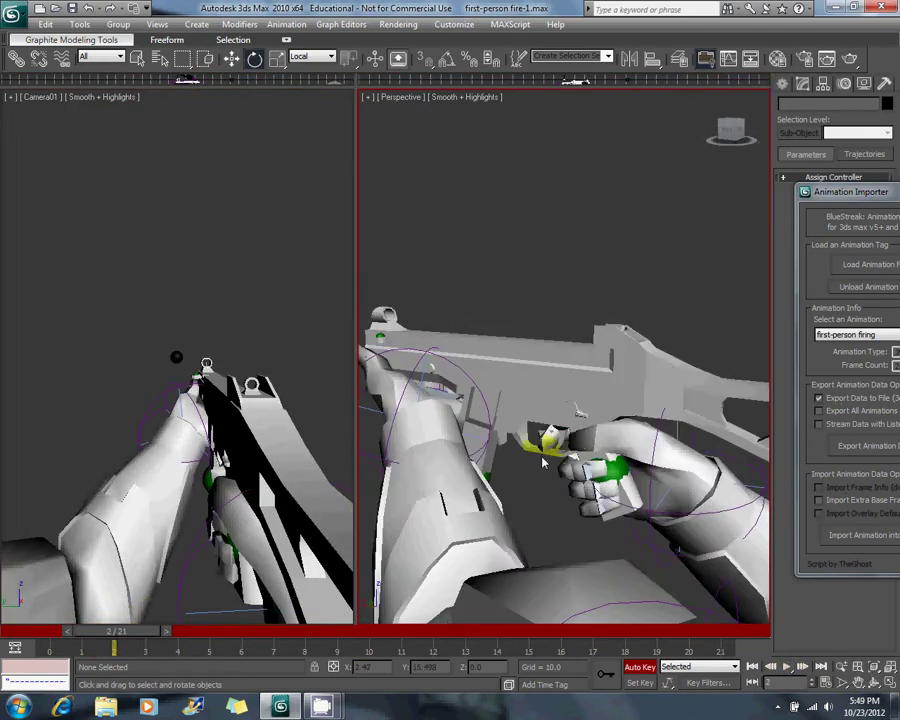
pyautogui.click(652, 557)
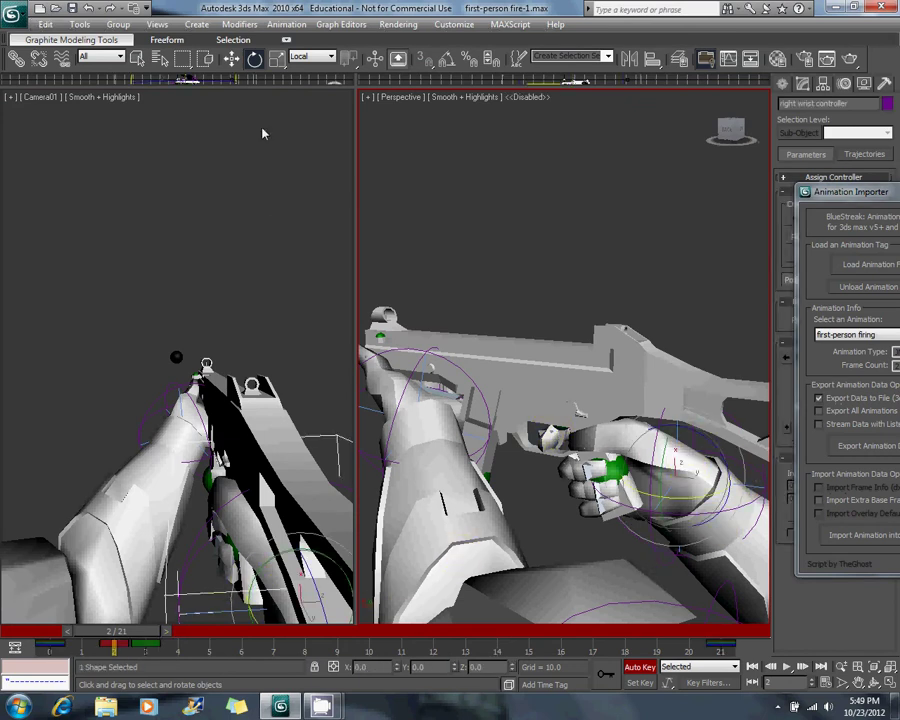
pyautogui.click(231, 60)
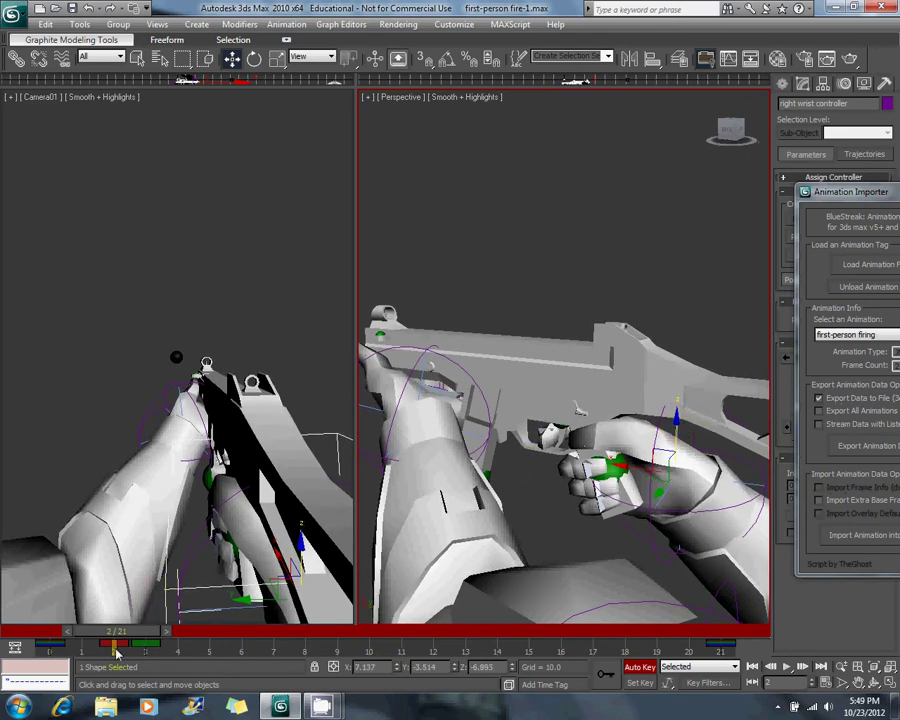
pyautogui.moveTo(131, 638)
pyautogui.mouseDown()
pyautogui.moveTo(12, 634)
pyautogui.moveTo(251, 628)
pyautogui.moveTo(55, 632)
pyautogui.moveTo(311, 658)
pyautogui.moveTo(293, 650)
pyautogui.moveTo(303, 649)
pyautogui.mouseUp()
pyautogui.click(320, 632)
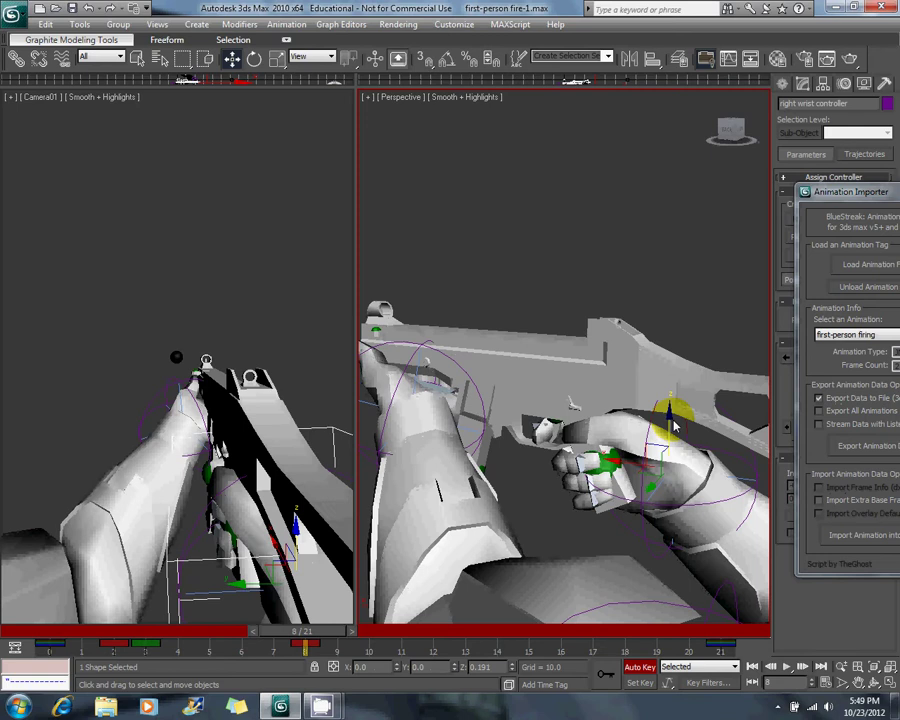
pyautogui.click(622, 462)
pyautogui.moveTo(622, 462); pyautogui.dragTo(361, 636)
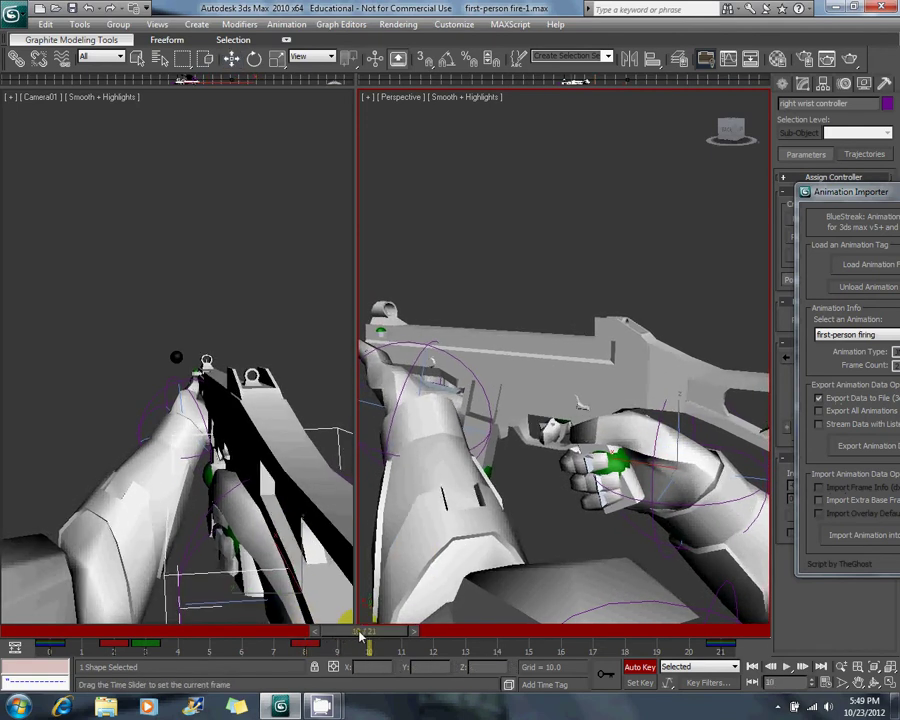
# Rotate the right wrist controller slightly at about frame 10 to tip the muzzle up, and return to frame 0.
pyautogui.click(254, 60)
pyautogui.moveTo(704, 433)
pyautogui.mouseDown()
pyautogui.moveTo(673, 470)
pyautogui.moveTo(683, 502)
pyautogui.mouseUp()
pyautogui.moveTo(358, 633)
pyautogui.mouseDown()
pyautogui.moveTo(12, 636)
pyautogui.moveTo(660, 628)
pyautogui.moveTo(30, 631)
pyautogui.mouseUp()
# Deselect everything and play back the recoil in the enlarged Camera01 view.
pyautogui.click(56, 427)
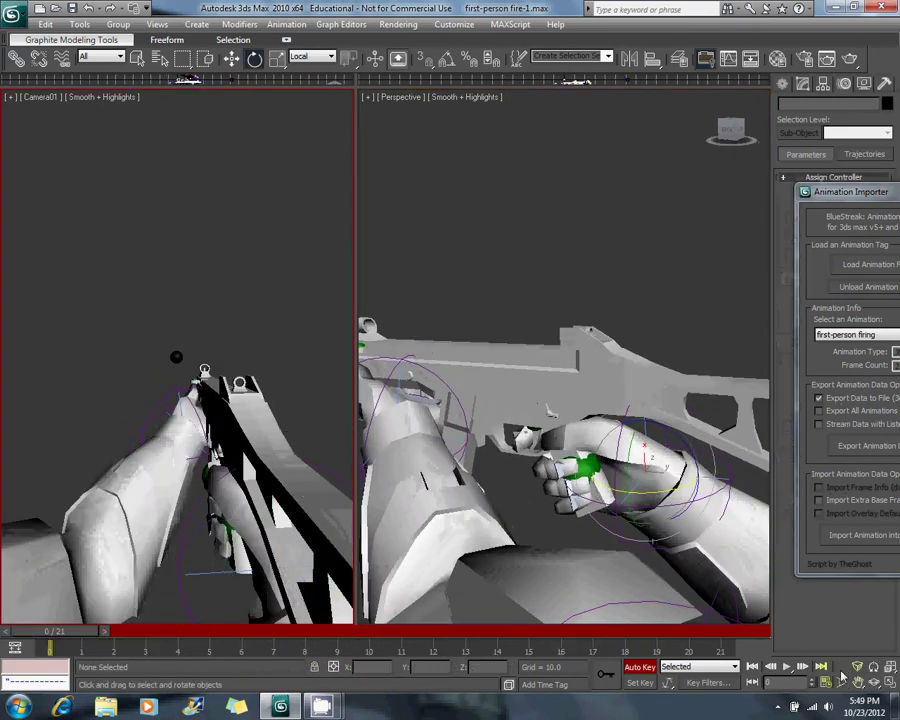
pyautogui.click(889, 682)
pyautogui.click(785, 667)
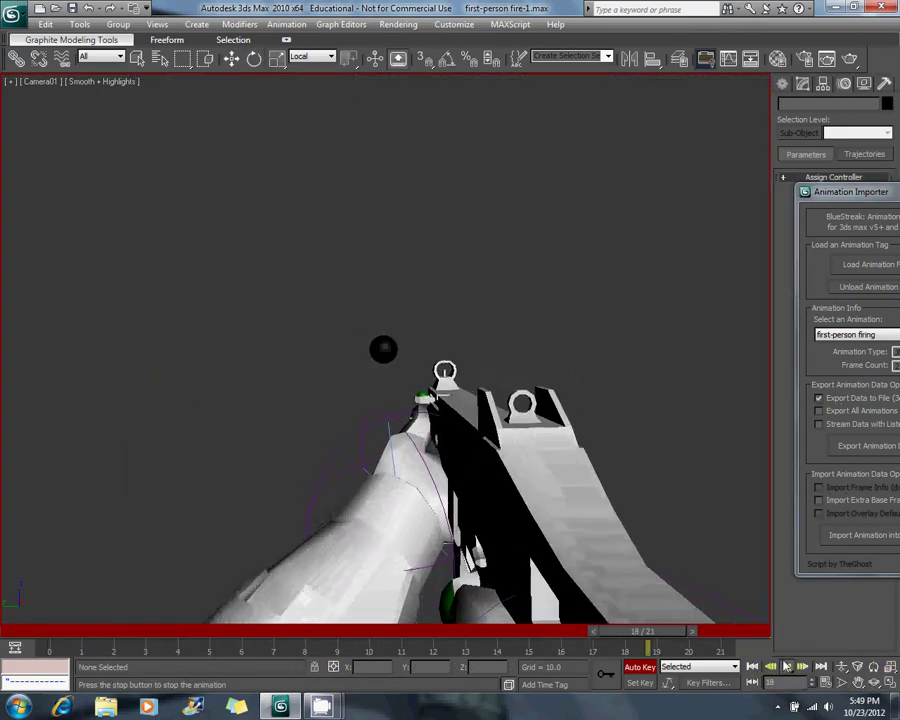
pyautogui.click(786, 667)
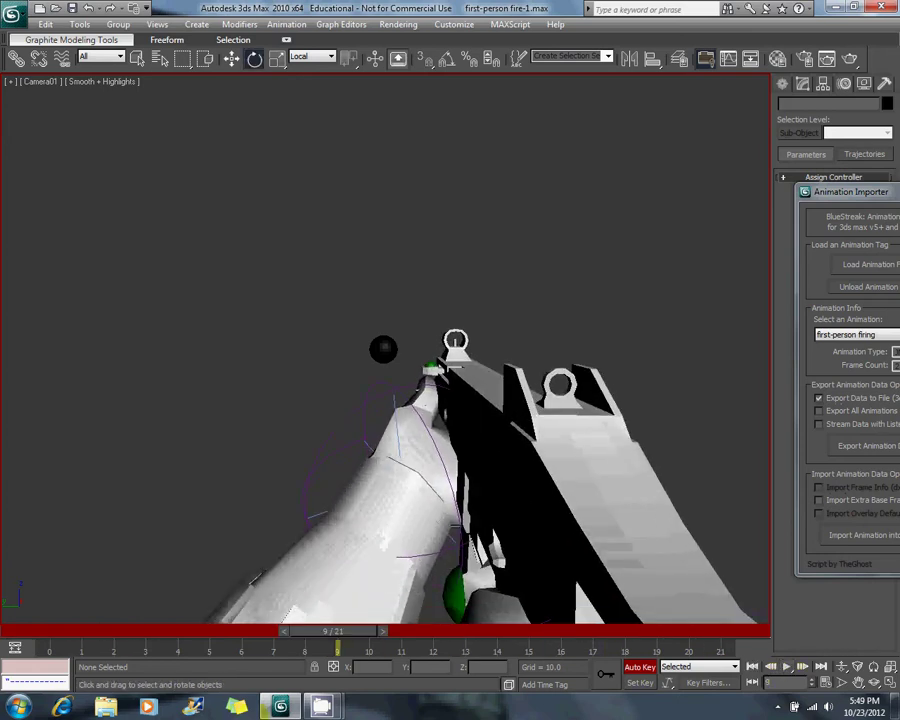
# Select all objects and shift the mid-recoil position key to frame 7 and the rotation key to frame 8.
pyautogui.hotkey('ctrl', 'a')
pyautogui.moveTo(356, 634); pyautogui.dragTo(411, 668)
pyautogui.moveTo(279, 651); pyautogui.dragTo(306, 650)
pyautogui.moveTo(359, 632); pyautogui.dragTo(90, 625)
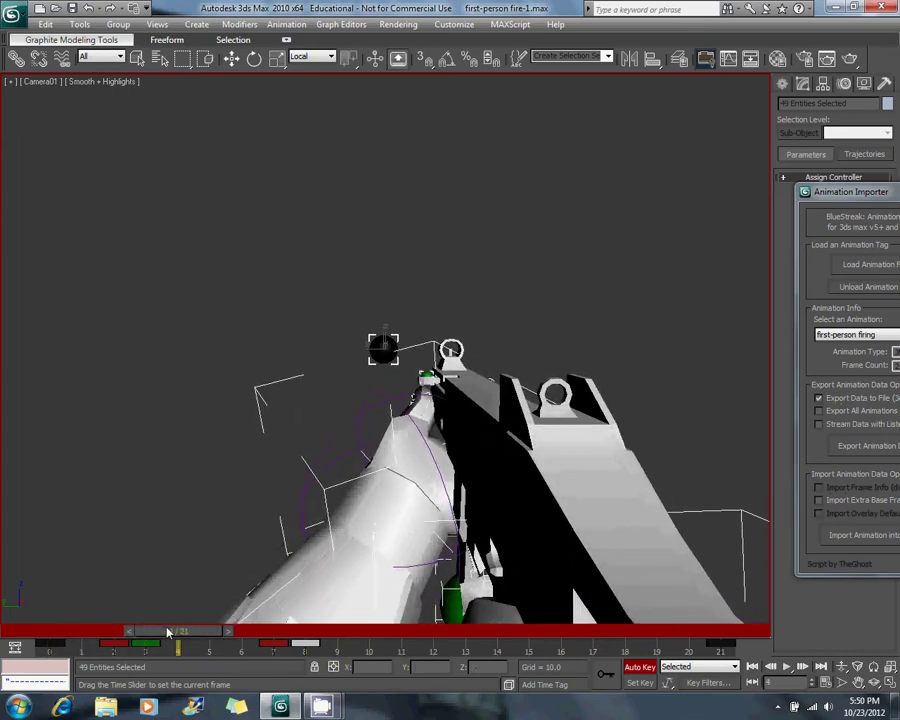
# Bring back the Perspective view and move only the right wrist controller farther back towards the stock at frame 7.
pyautogui.click(893, 684)
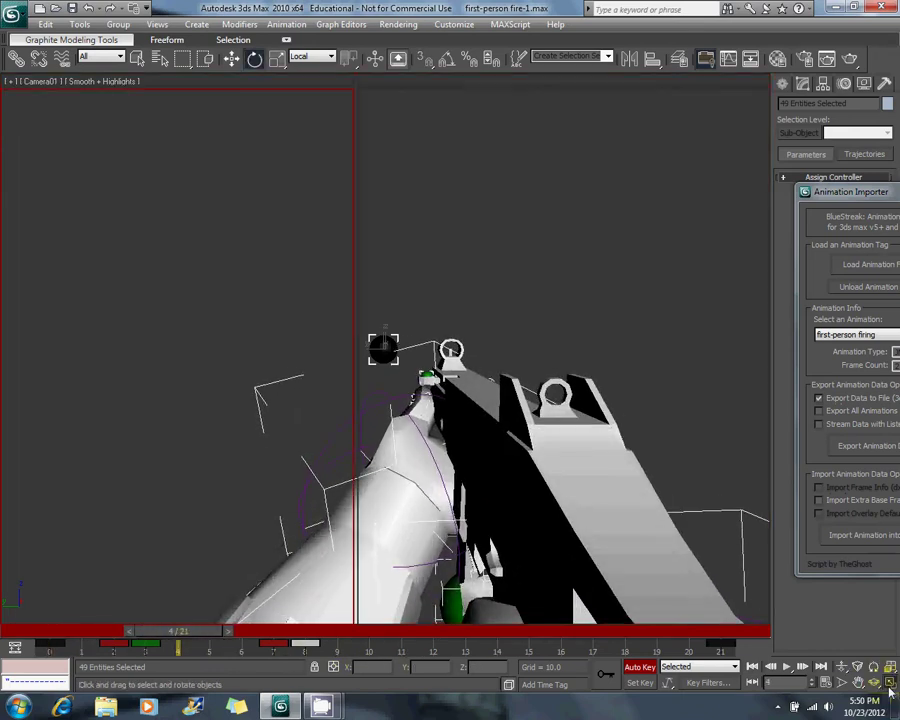
pyautogui.rightClick(586, 479)
pyautogui.moveTo(197, 631); pyautogui.dragTo(299, 642)
pyautogui.moveTo(597, 464); pyautogui.dragTo(508, 453, button='middle')
pyautogui.press('w')
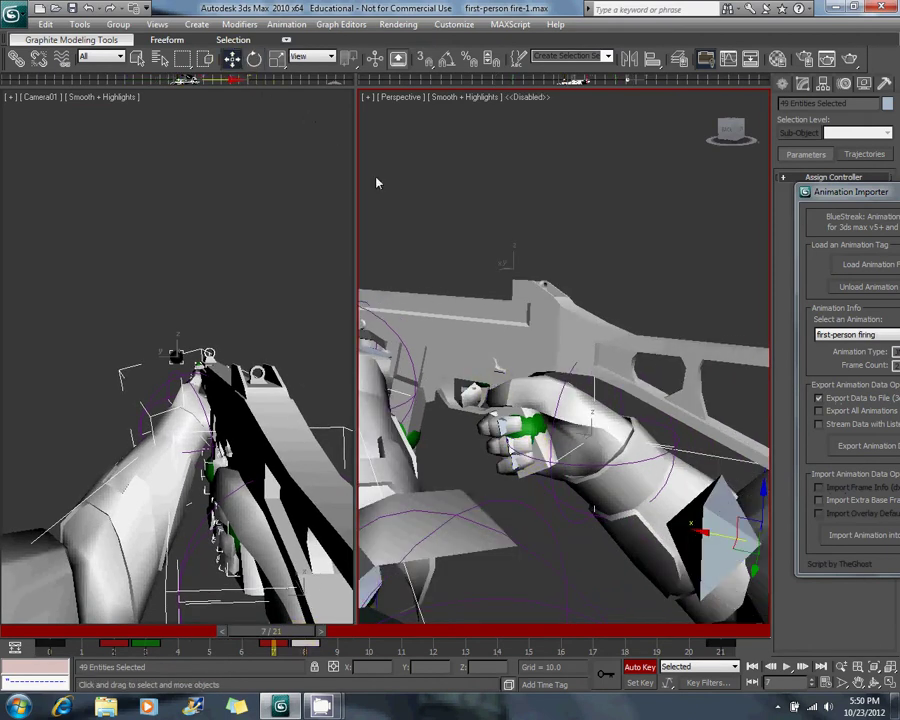
pyautogui.click(513, 523)
pyautogui.moveTo(277, 640)
pyautogui.mouseDown()
pyautogui.moveTo(76, 627)
pyautogui.moveTo(273, 650)
pyautogui.mouseUp()
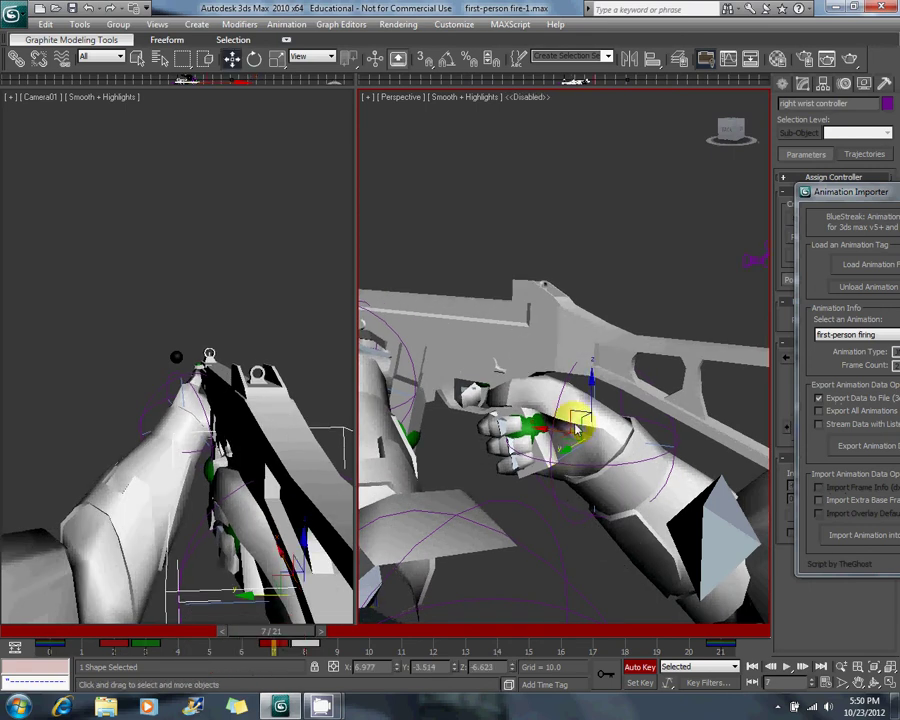
pyautogui.moveTo(591, 385); pyautogui.dragTo(553, 442)
# Refine the right wrist controller's position at frame 7 with small moves along its axes, comparing it with neighbouring frames.
pyautogui.moveTo(276, 641)
pyautogui.mouseDown()
pyautogui.moveTo(95, 642)
pyautogui.moveTo(300, 641)
pyautogui.moveTo(240, 641)
pyautogui.moveTo(285, 638)
pyautogui.mouseUp()
pyautogui.moveTo(547, 438); pyautogui.dragTo(556, 441)
pyautogui.moveTo(284, 636)
pyautogui.mouseDown()
pyautogui.moveTo(16, 603)
pyautogui.moveTo(237, 640)
pyautogui.moveTo(346, 624)
pyautogui.moveTo(573, 647)
pyautogui.moveTo(321, 622)
pyautogui.moveTo(36, 558)
pyautogui.moveTo(293, 614)
pyautogui.mouseUp()
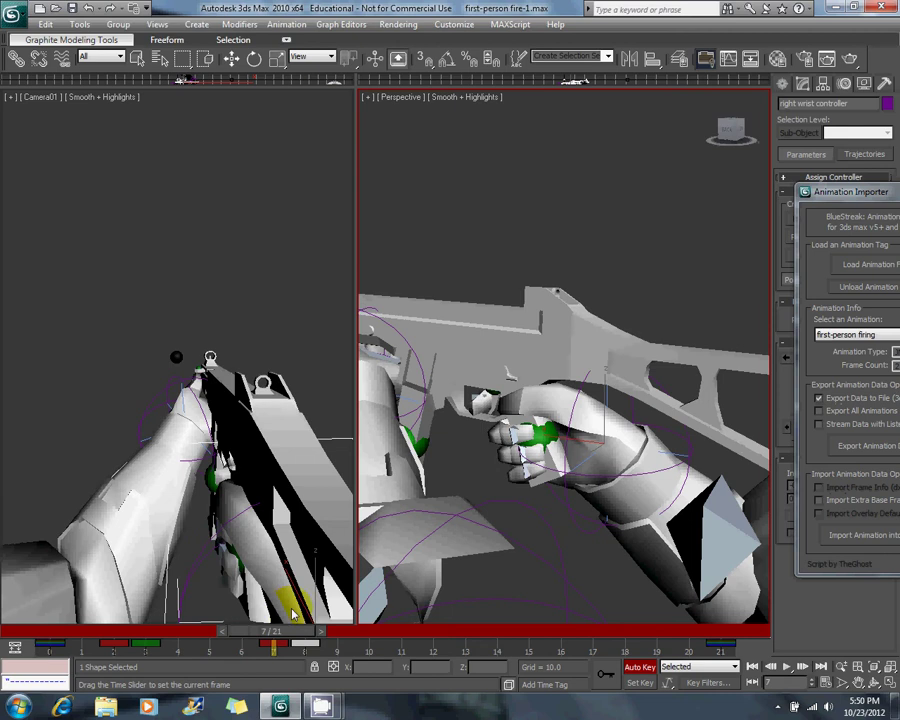
pyautogui.moveTo(605, 400)
pyautogui.mouseDown()
pyautogui.moveTo(603, 390)
pyautogui.moveTo(627, 402)
pyautogui.moveTo(621, 412)
pyautogui.mouseUp()
pyautogui.press('e')
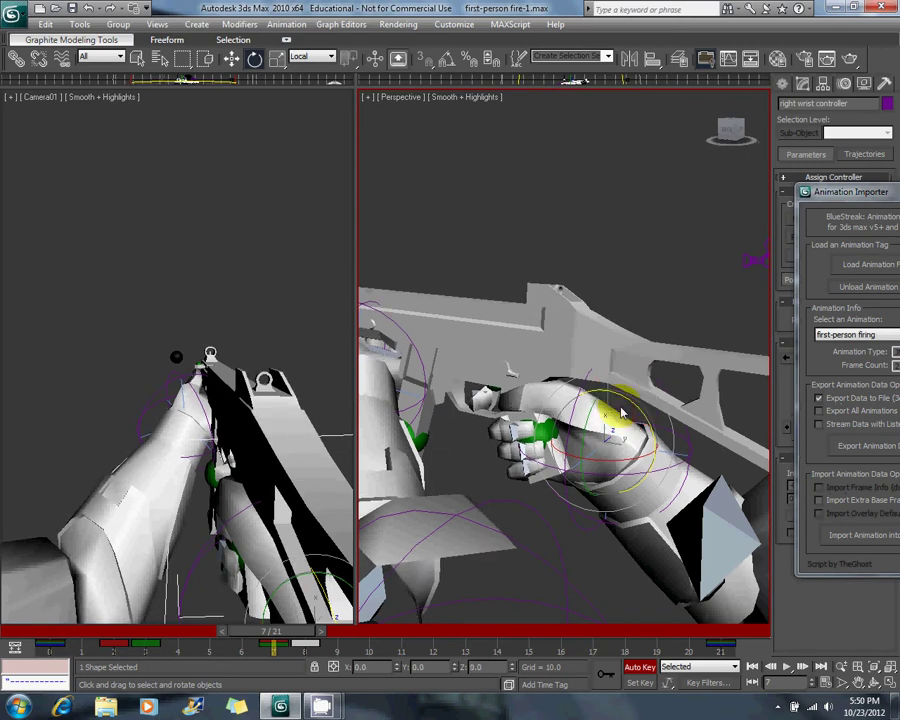
# Play back the recoil from frame 0 in the Camera01 view, both at normal size and enlarged.
pyautogui.moveTo(302, 633); pyautogui.dragTo(62, 570)
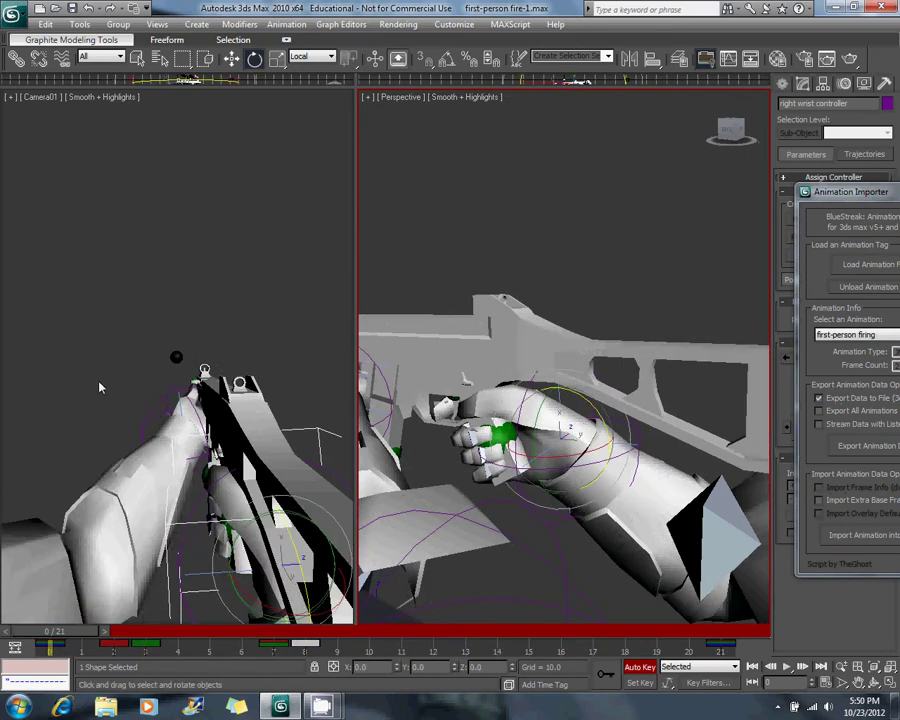
pyautogui.click(175, 402)
pyautogui.click(787, 668)
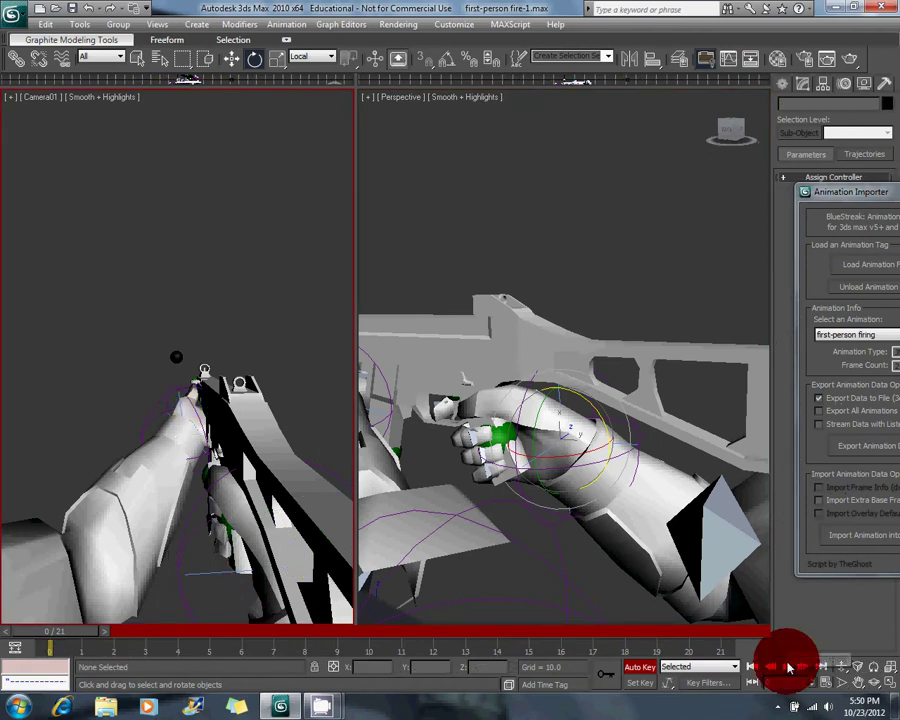
pyautogui.click(790, 668)
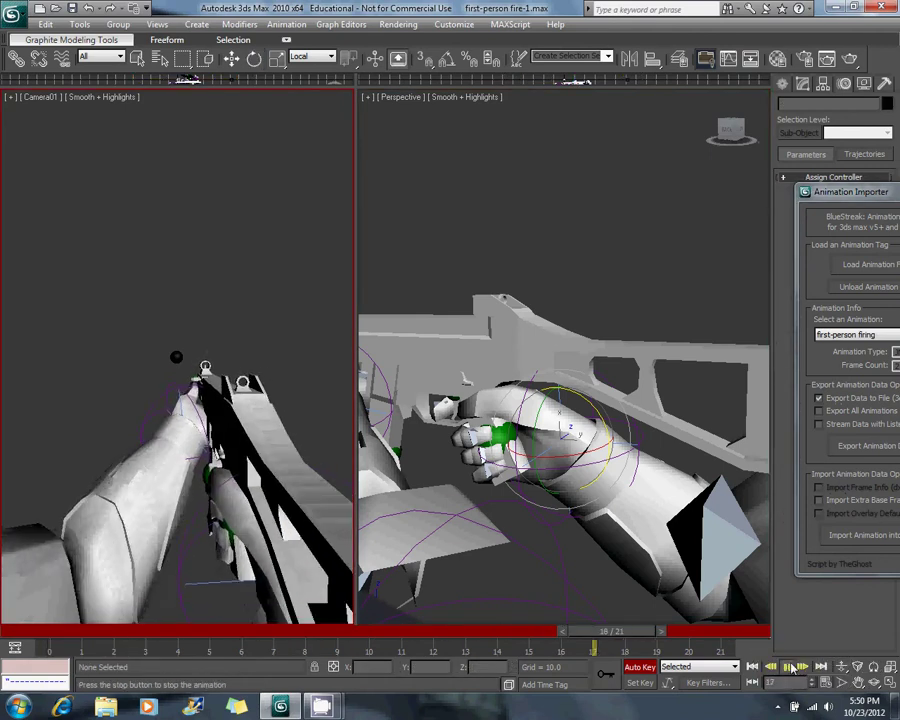
pyautogui.click(790, 668)
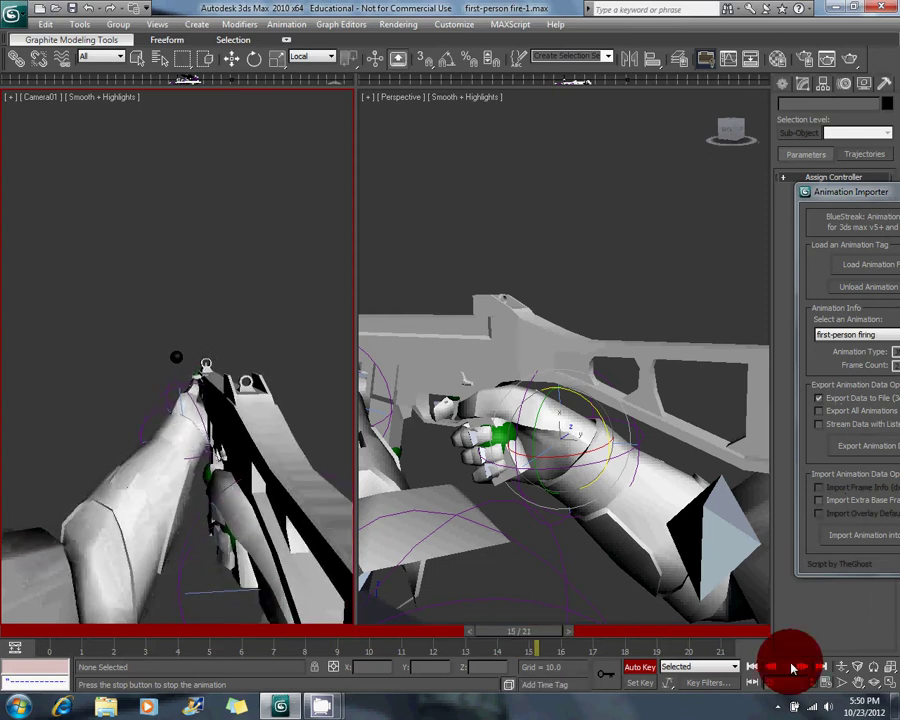
pyautogui.press('e')
pyautogui.click(890, 682)
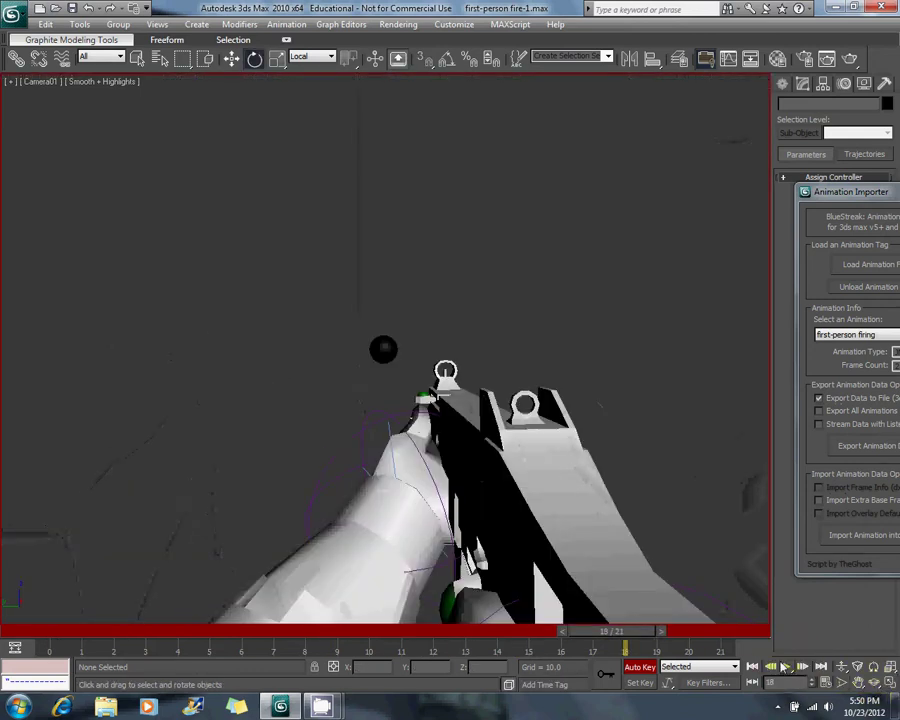
pyautogui.click(787, 668)
pyautogui.click(787, 668)
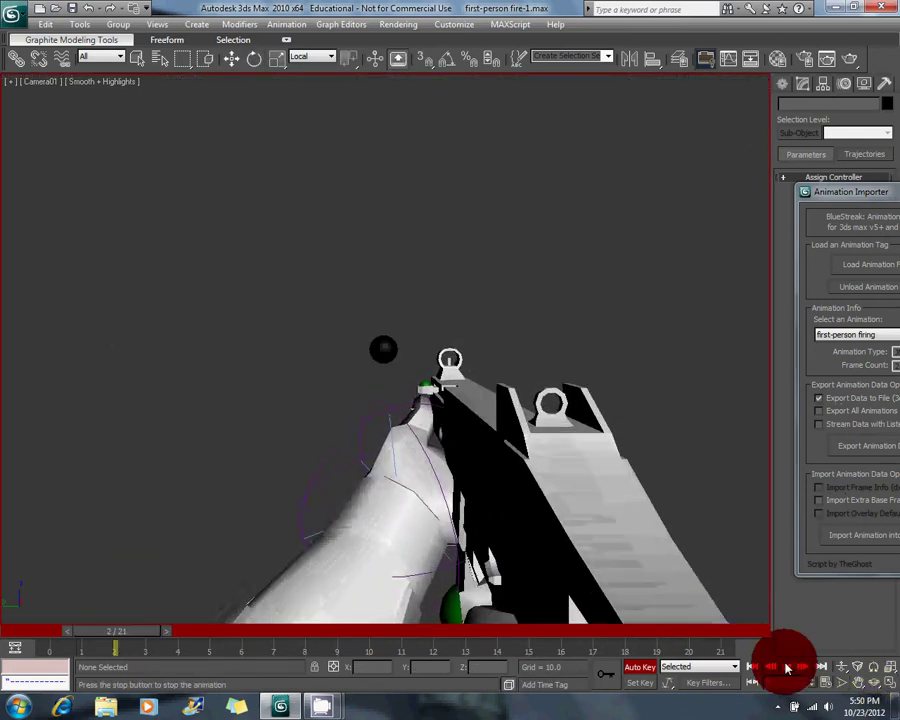
# Rotate the right wrist controller slightly further at frame 8 to tip the muzzle up more.
pyautogui.hotkey('ctrl', 'a')
pyautogui.moveTo(195, 635); pyautogui.dragTo(305, 667)
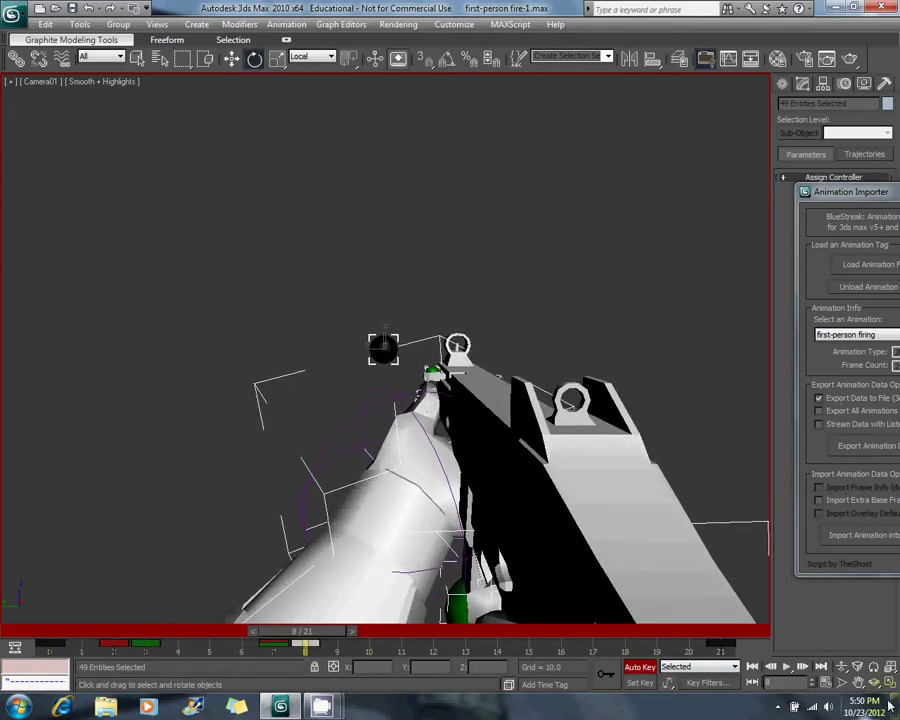
pyautogui.moveTo(667, 403); pyautogui.dragTo(628, 402)
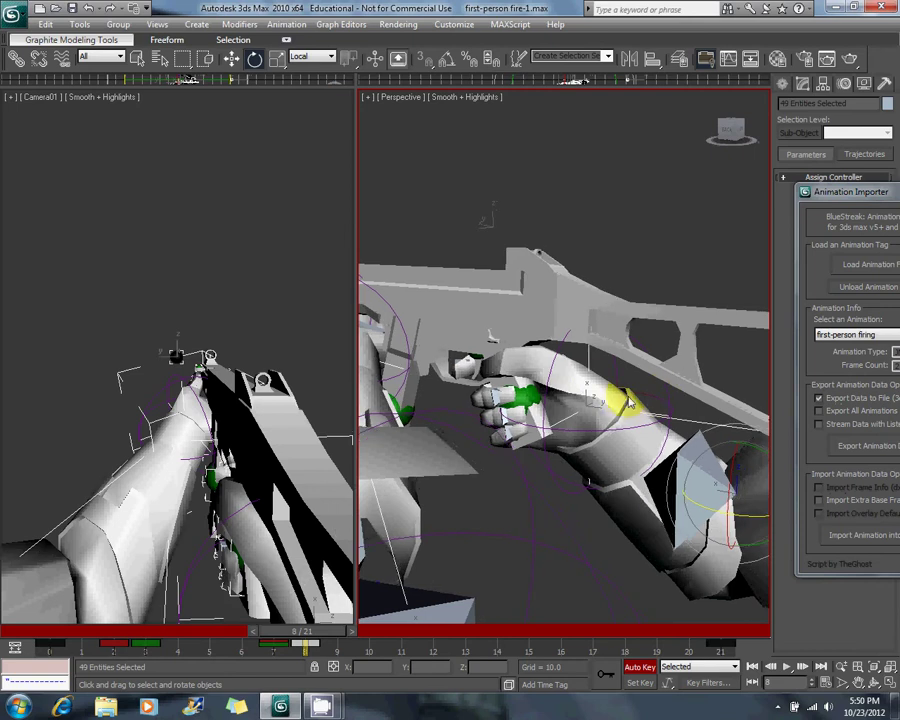
pyautogui.click(551, 438)
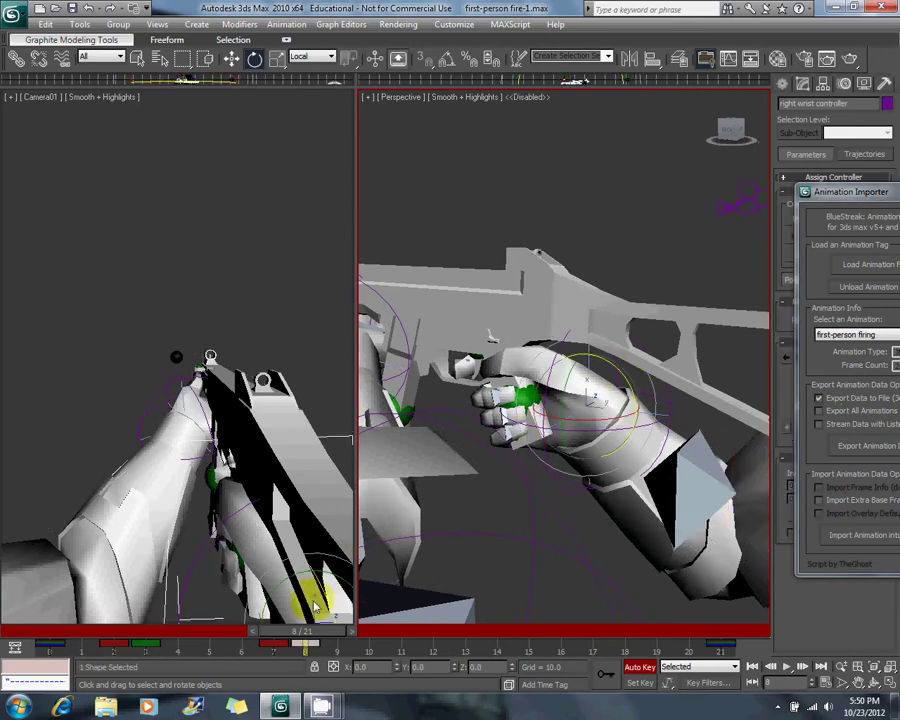
pyautogui.moveTo(305, 631)
pyautogui.mouseDown()
pyautogui.moveTo(300, 640)
pyautogui.moveTo(130, 650)
pyautogui.moveTo(130, 594)
pyautogui.moveTo(311, 635)
pyautogui.moveTo(280, 642)
pyautogui.moveTo(306, 643)
pyautogui.mouseUp()
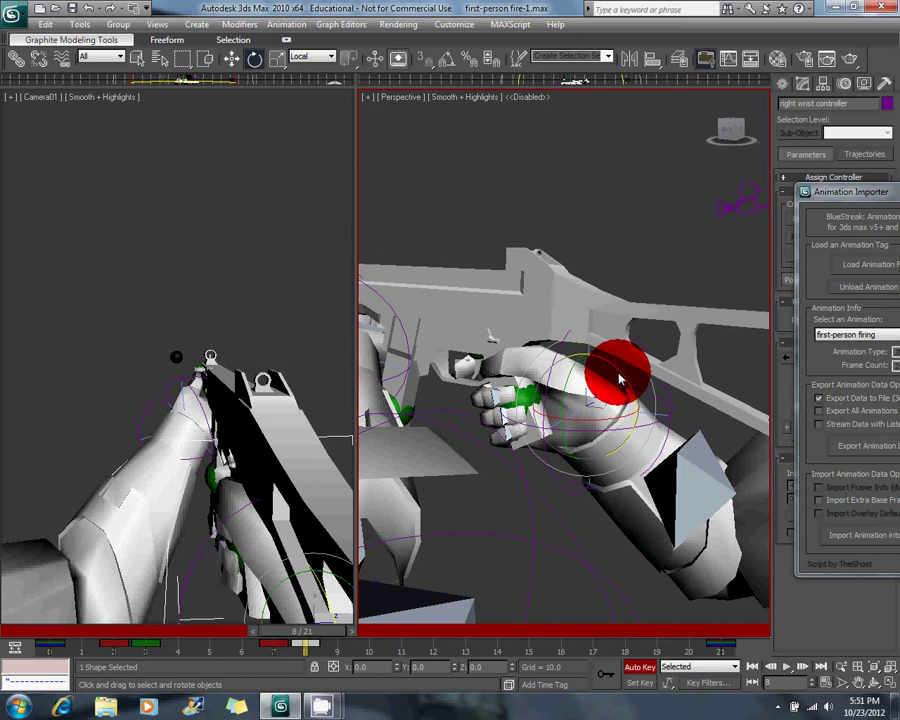
# Rewind to frame 0 with nothing selected and play the adjusted recoil in the enlarged Camera01 view.
pyautogui.moveTo(300, 631); pyautogui.dragTo(38, 610)
pyautogui.click(60, 431)
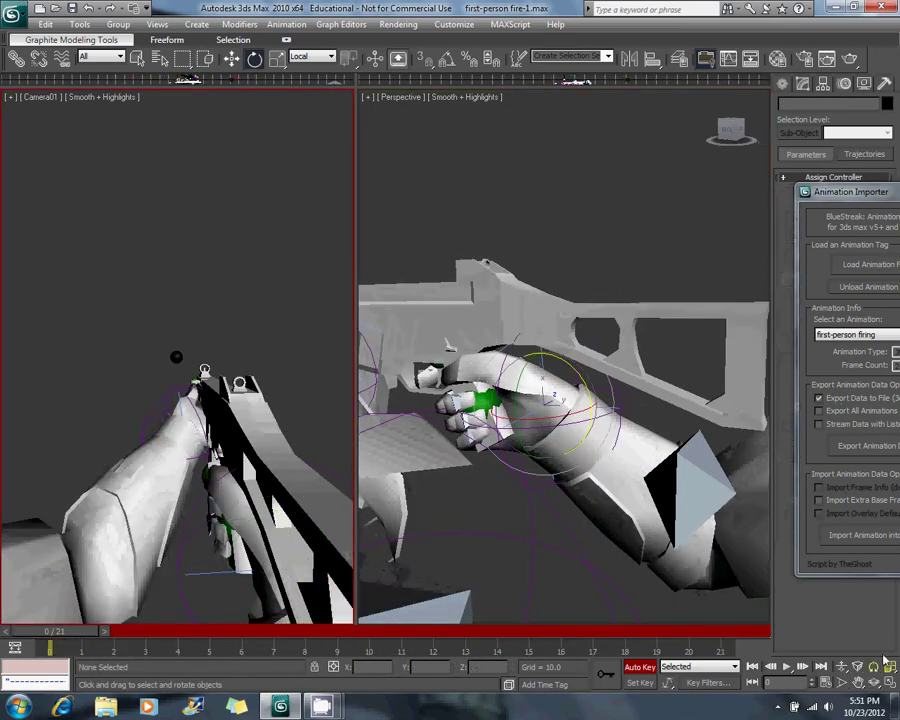
pyautogui.click(890, 682)
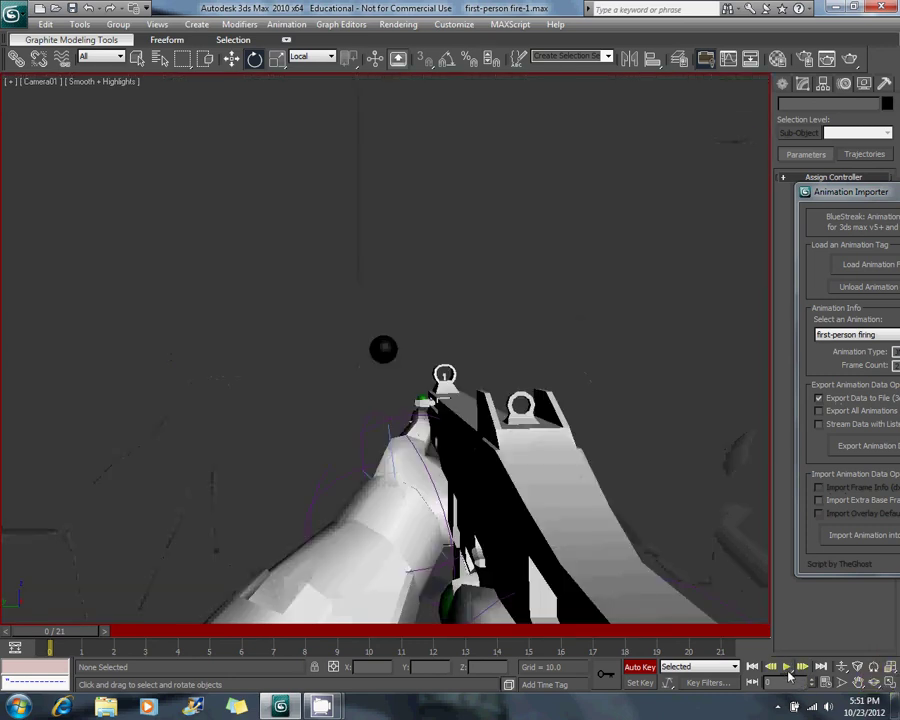
pyautogui.click(787, 670)
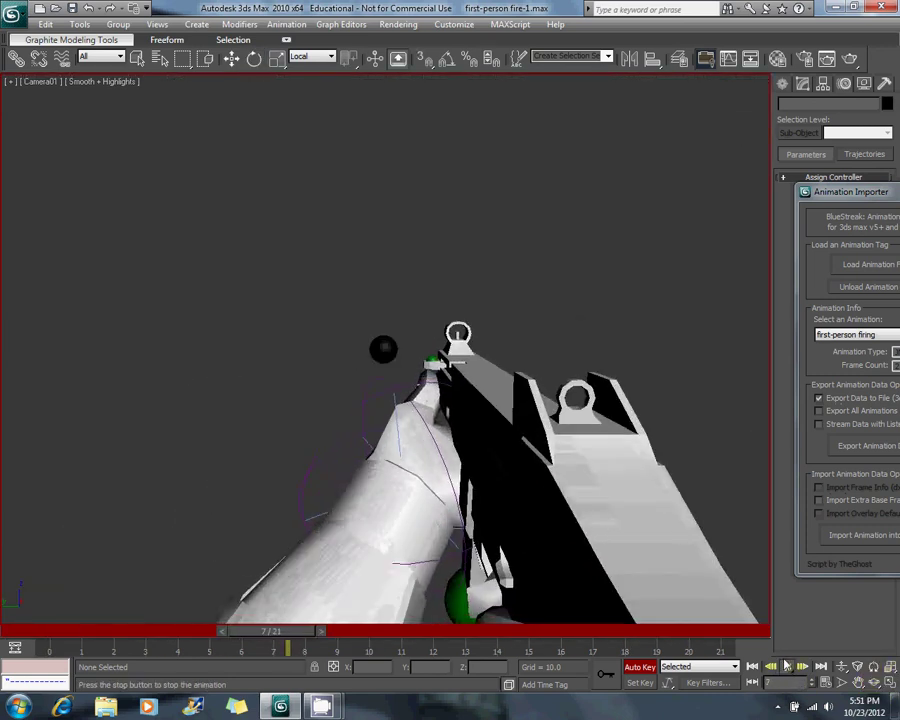
# Stop the playback and try shifting all objects' keys at frames 2 and 3 one frame earlier, then move them back.
pyautogui.hotkey('ctrl', 'a')
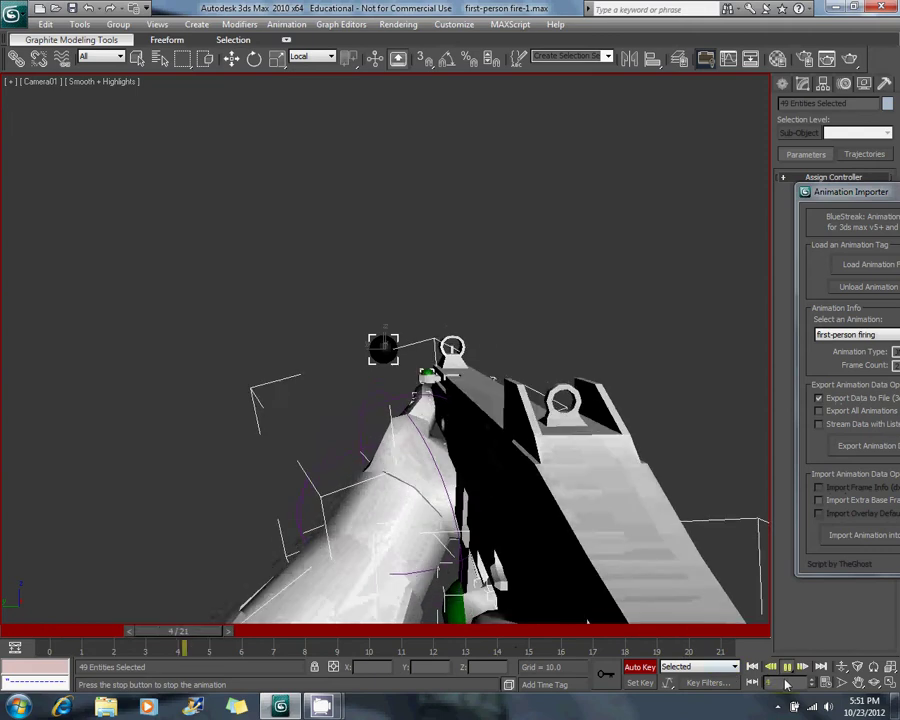
pyautogui.click(793, 671)
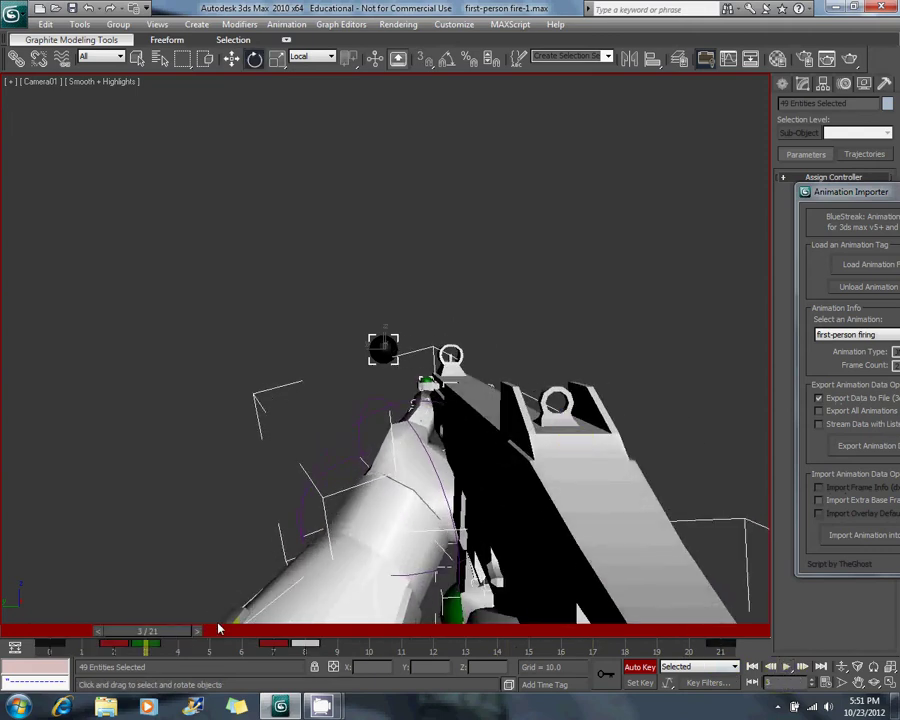
pyautogui.moveTo(153, 637); pyautogui.dragTo(118, 656)
pyautogui.moveTo(177, 653); pyautogui.dragTo(84, 632)
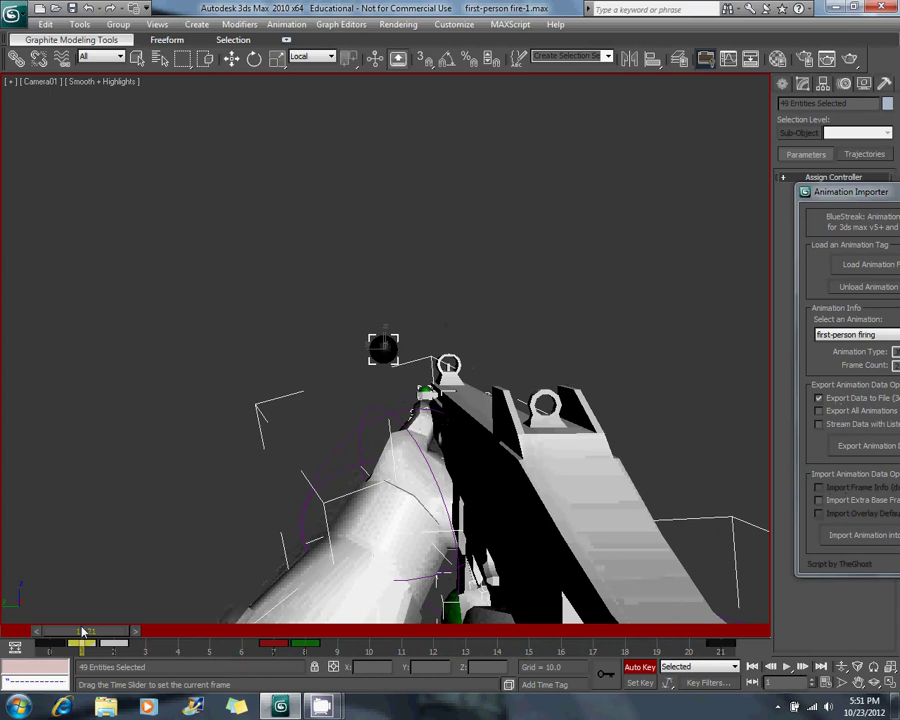
pyautogui.moveTo(135, 650); pyautogui.dragTo(272, 636)
# Return to the Perspective view and turn the right wrist controller slightly at frame 3.
pyautogui.click(889, 683)
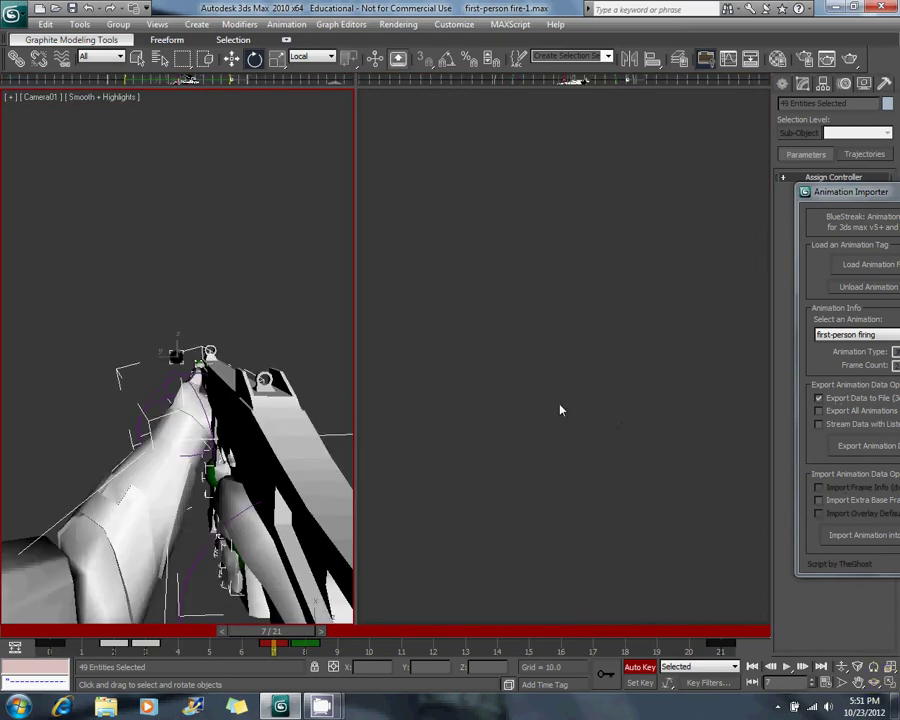
pyautogui.moveTo(263, 637); pyautogui.dragTo(150, 637)
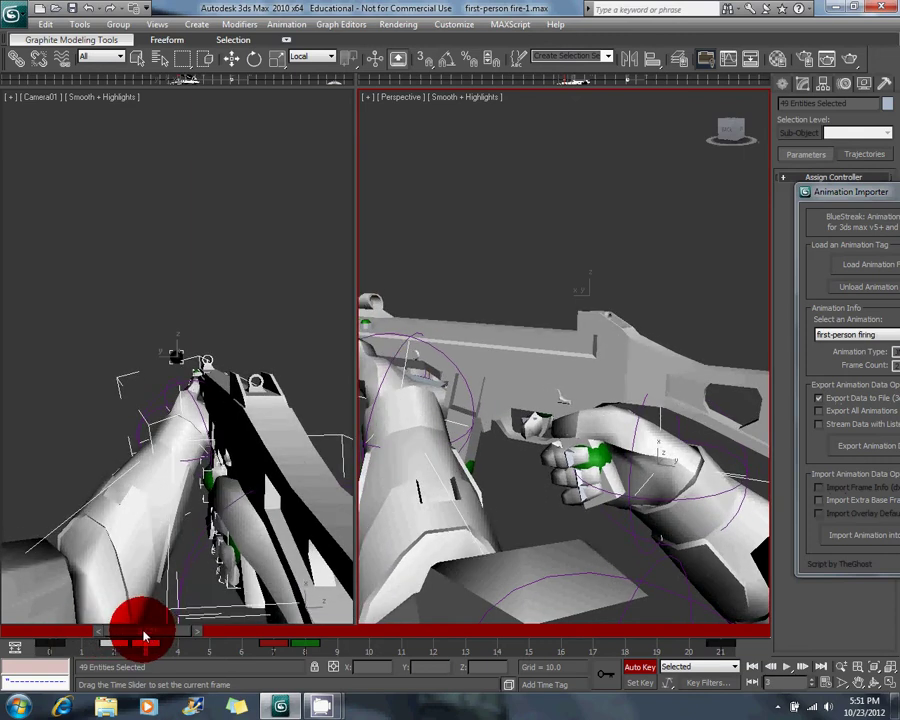
pyautogui.click(542, 289)
pyautogui.click(749, 480)
pyautogui.keyDown('alt'); pyautogui.moveTo(612, 285); pyautogui.dragTo(507, 275, button='middle'); pyautogui.keyUp('alt')
pyautogui.moveTo(614, 466); pyautogui.dragTo(617, 466)
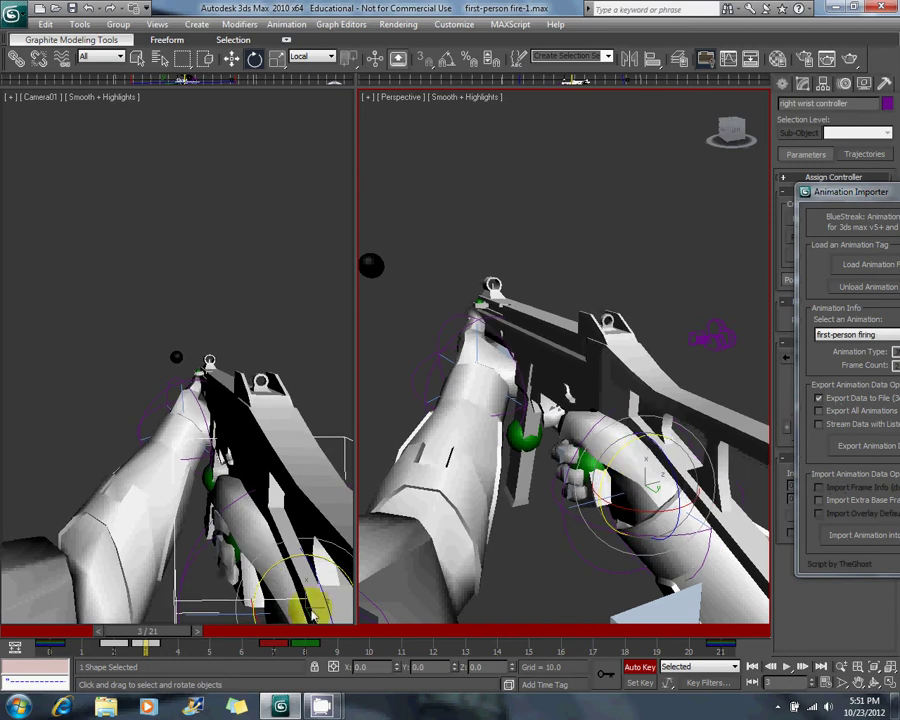
# Turn the right wrist controller slightly at frame 8 as well, and go back to frame 2.
pyautogui.moveTo(160, 634); pyautogui.dragTo(305, 647)
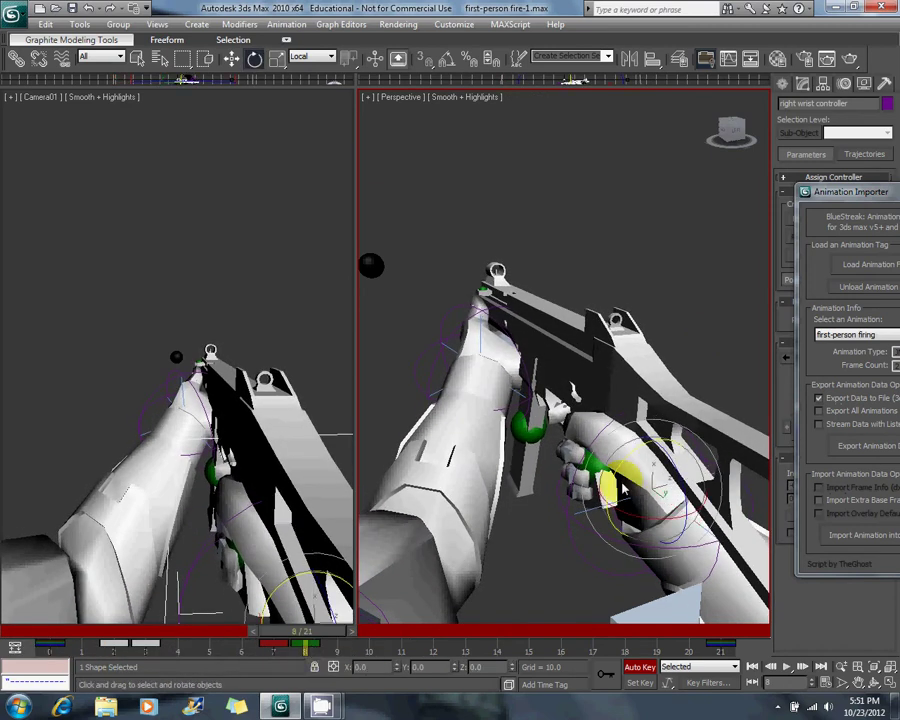
pyautogui.moveTo(618, 477); pyautogui.dragTo(616, 479)
pyautogui.moveTo(305, 640); pyautogui.dragTo(118, 642)
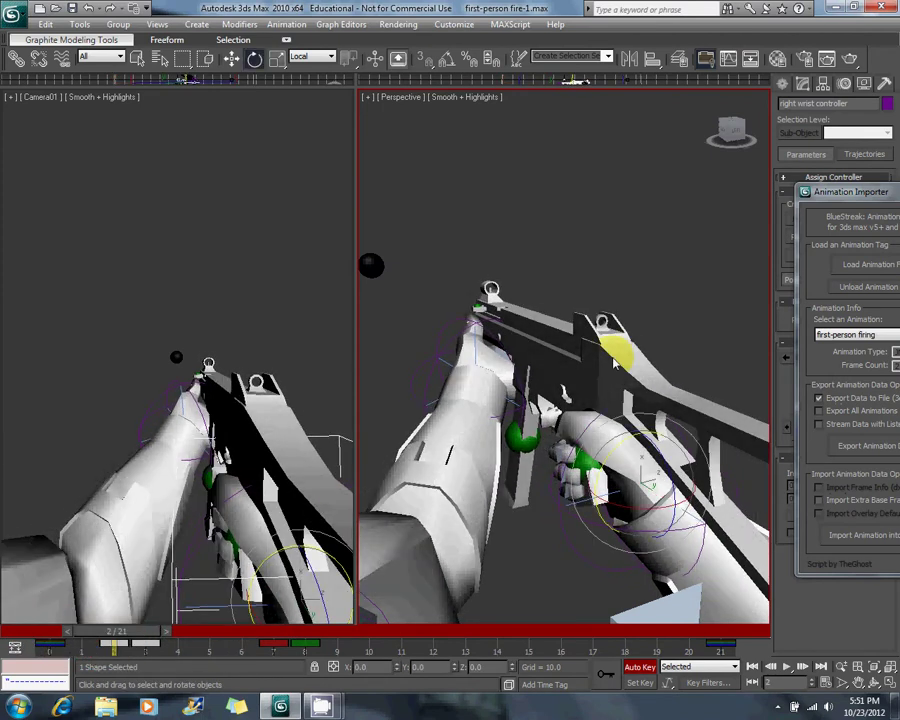
# Reselect the right wrist controller and turn it at frame 8 so the muzzle drops slightly.
pyautogui.hotkey('ctrl', 'd')
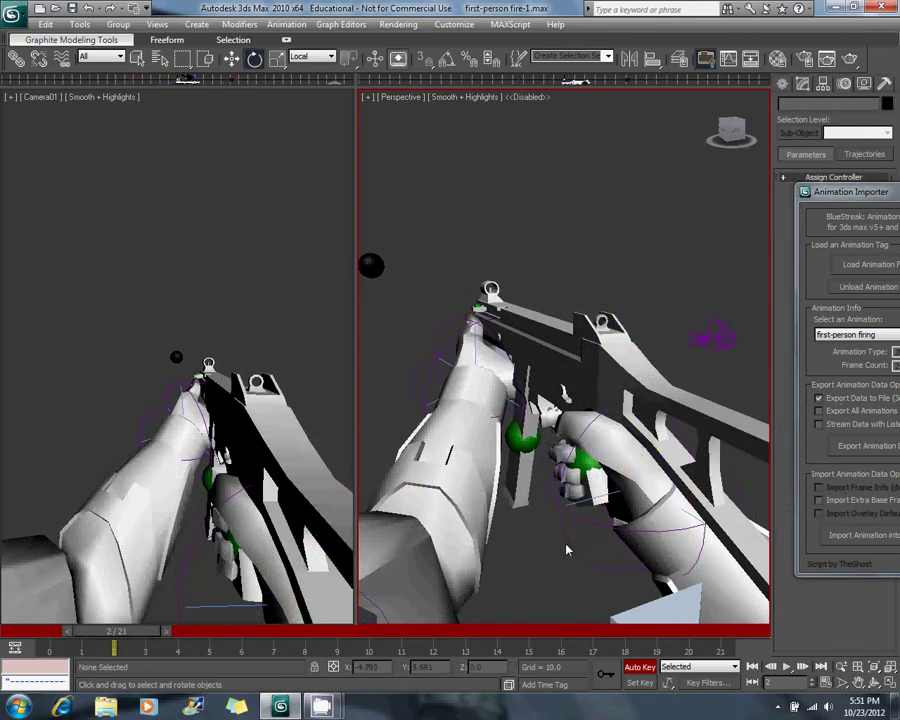
pyautogui.click(570, 550)
pyautogui.moveTo(148, 631); pyautogui.dragTo(335, 652)
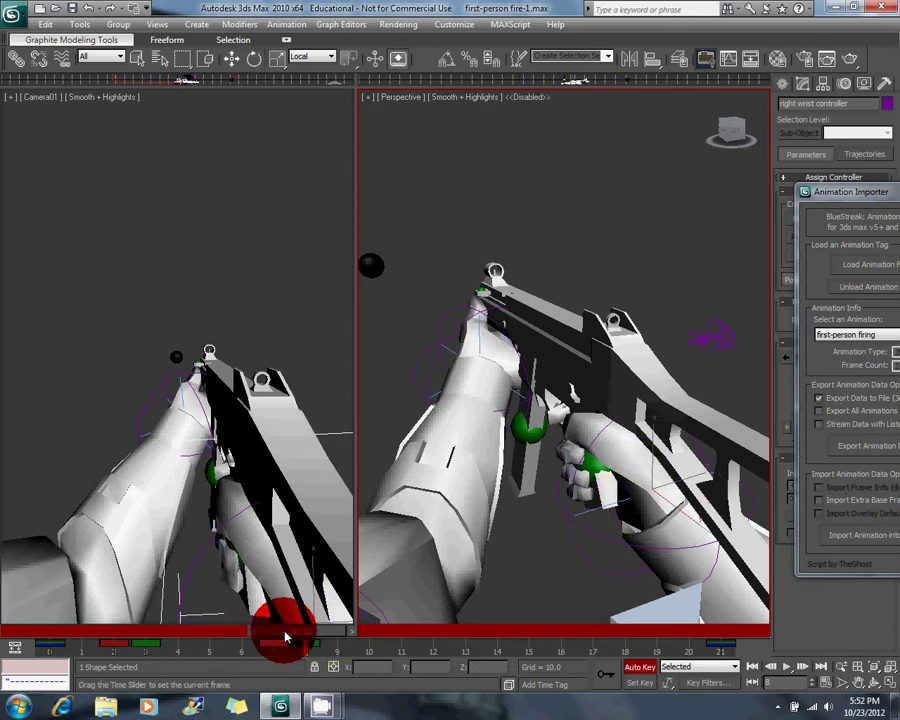
pyautogui.moveTo(286, 636); pyautogui.dragTo(302, 605)
pyautogui.press('e')
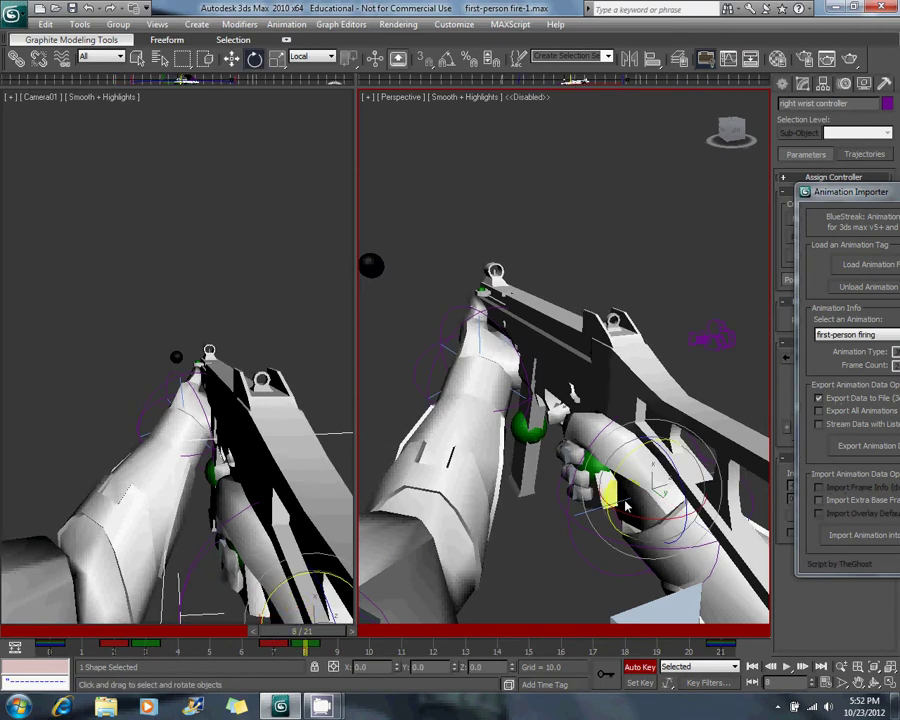
pyautogui.moveTo(660, 480); pyautogui.dragTo(662, 481)
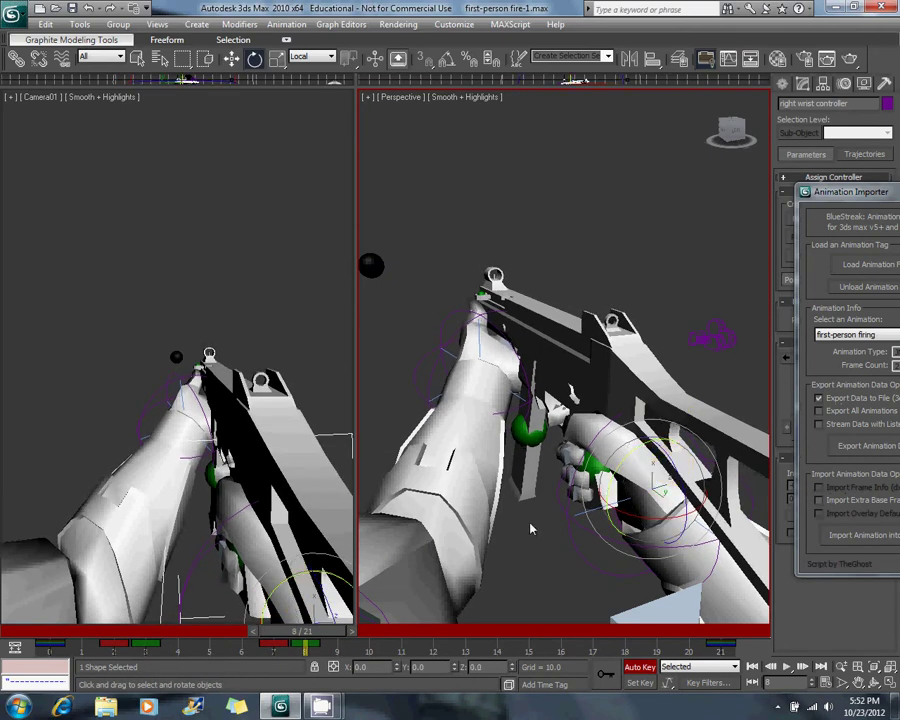
# At frame 5, rotate the right wrist controller slightly in a side view so the muzzle tips up, keying the rotation there.
pyautogui.moveTo(296, 637); pyautogui.dragTo(222, 628)
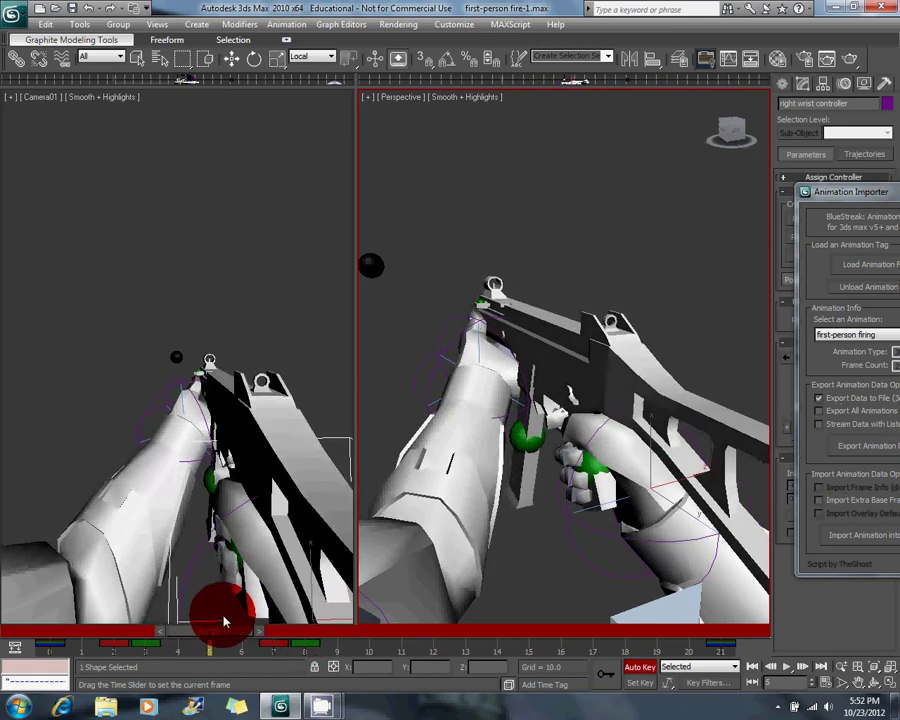
pyautogui.keyDown('alt'); pyautogui.moveTo(493, 465); pyautogui.dragTo(672, 404, button='middle'); pyautogui.keyUp('alt')
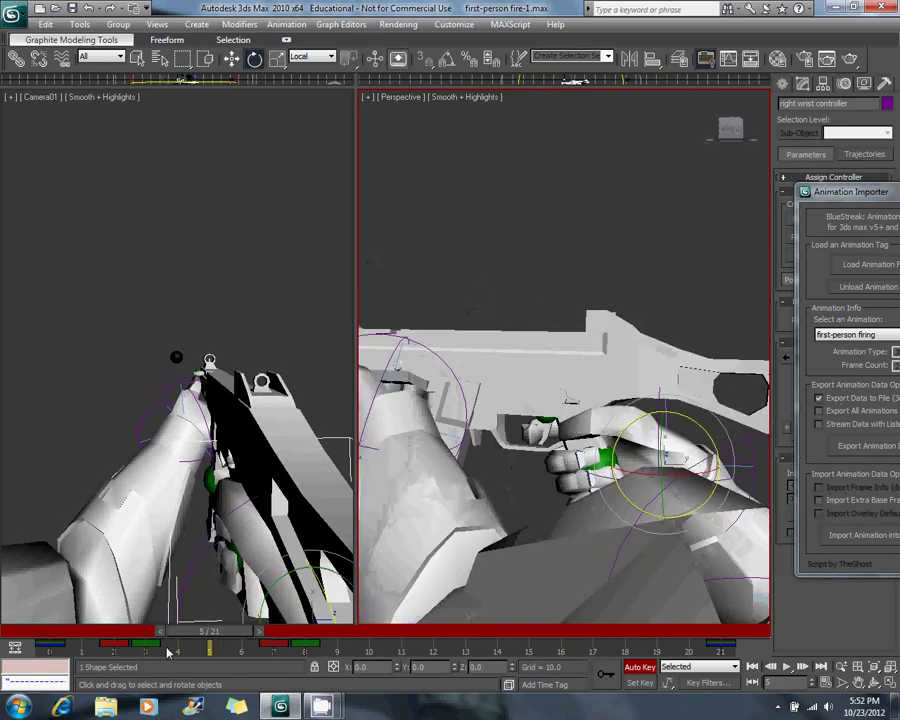
pyautogui.moveTo(205, 638)
pyautogui.mouseDown()
pyautogui.moveTo(60, 603)
pyautogui.moveTo(171, 603)
pyautogui.moveTo(198, 620)
pyautogui.moveTo(331, 635)
pyautogui.moveTo(177, 637)
pyautogui.moveTo(208, 630)
pyautogui.mouseUp()
pyautogui.press('e')
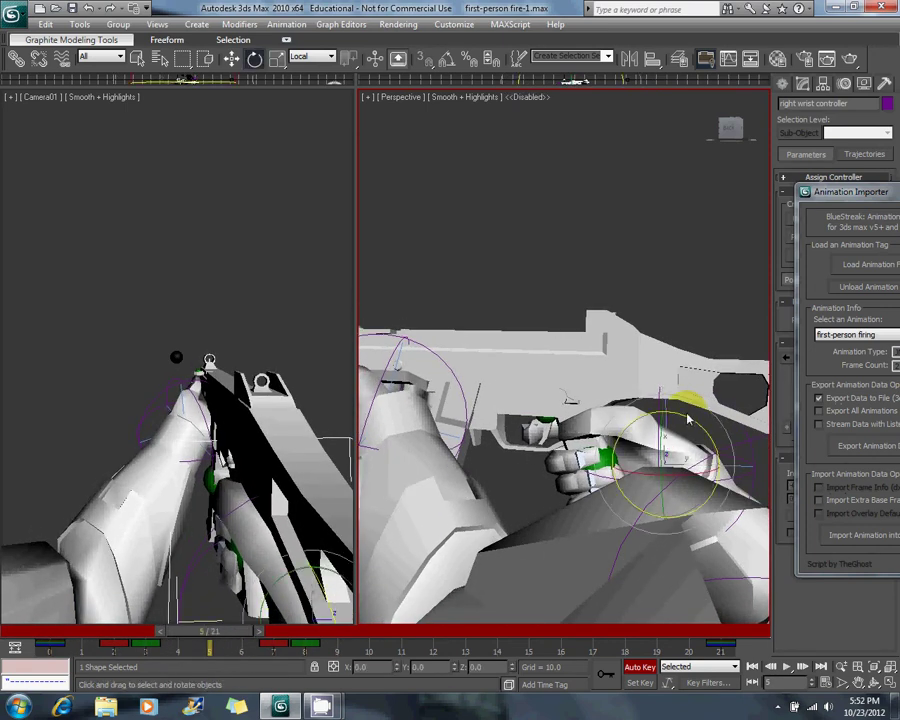
pyautogui.click(687, 421)
pyautogui.moveTo(688, 421); pyautogui.dragTo(688, 423)
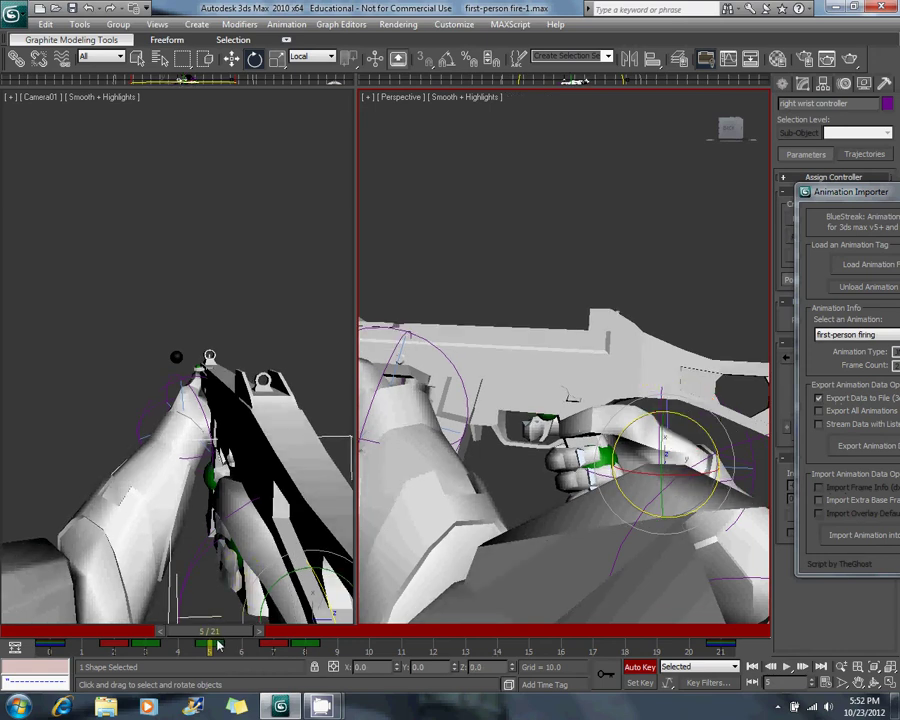
# Return to frame 0 with nothing selected and play the refined recoil in the Camera01 view, then stop it.
pyautogui.moveTo(216, 634); pyautogui.dragTo(8, 572)
pyautogui.rightClick(93, 406)
pyautogui.click(93, 405)
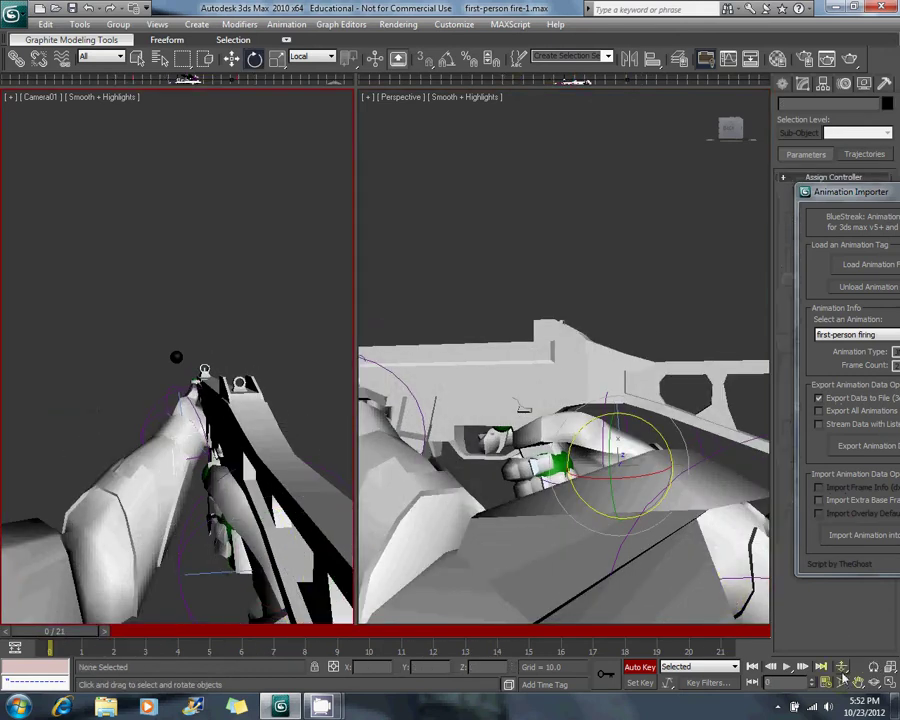
pyautogui.click(787, 666)
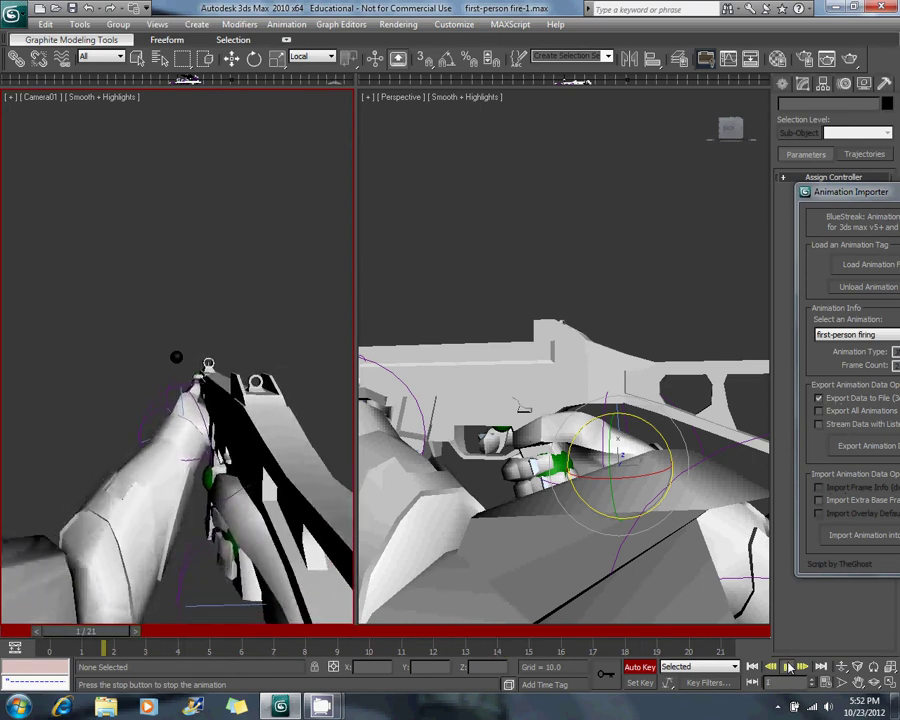
pyautogui.click(789, 667)
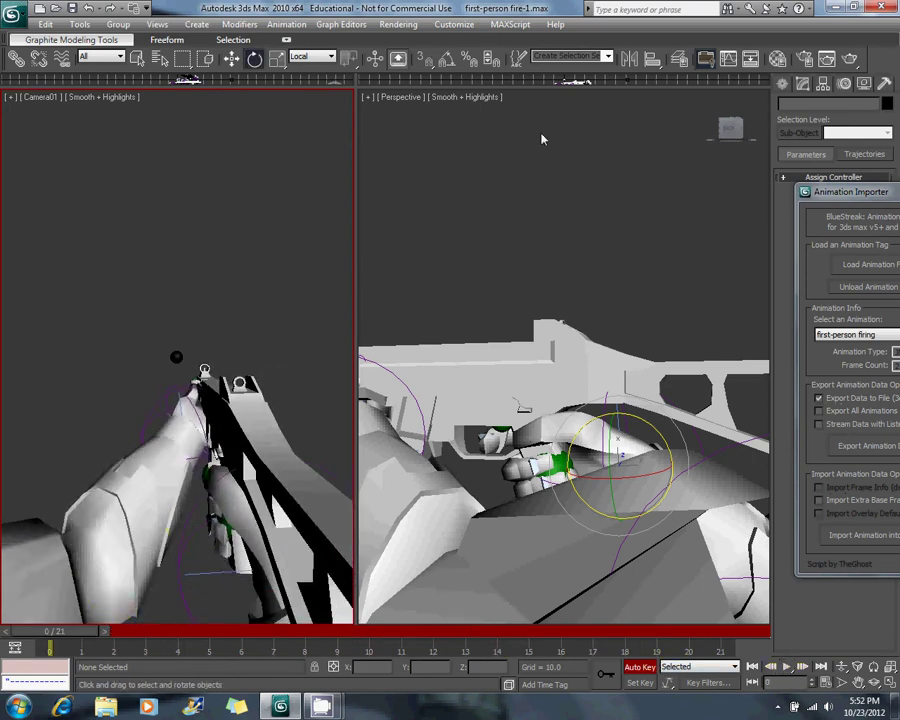
# Run the cad_animationExporter_compact script and start an animation export using the Export to File method.
pyautogui.click(13, 14)
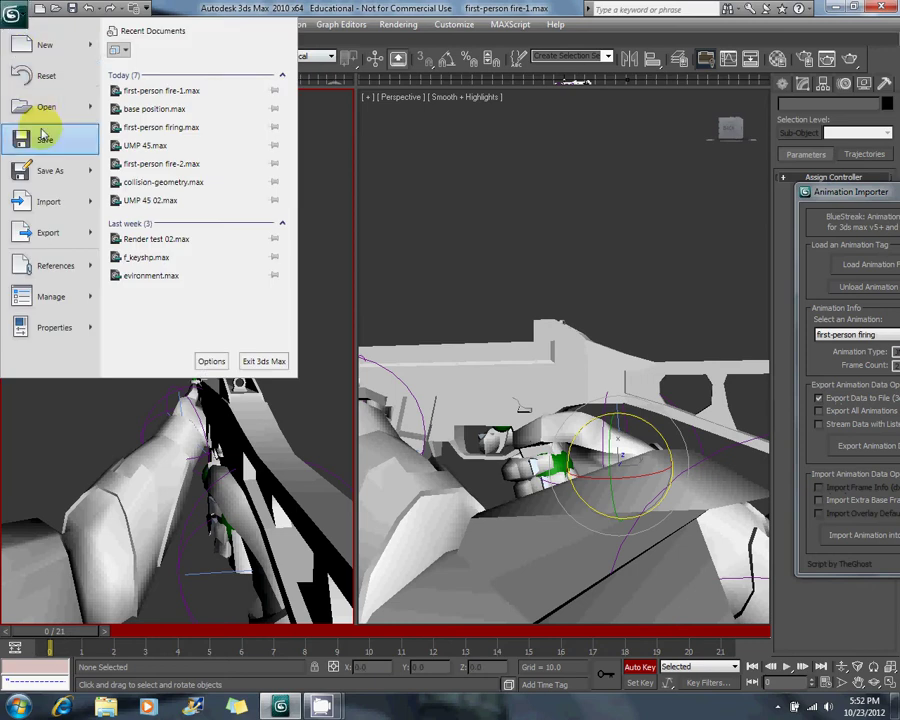
pyautogui.click(510, 24)
pyautogui.click(532, 73)
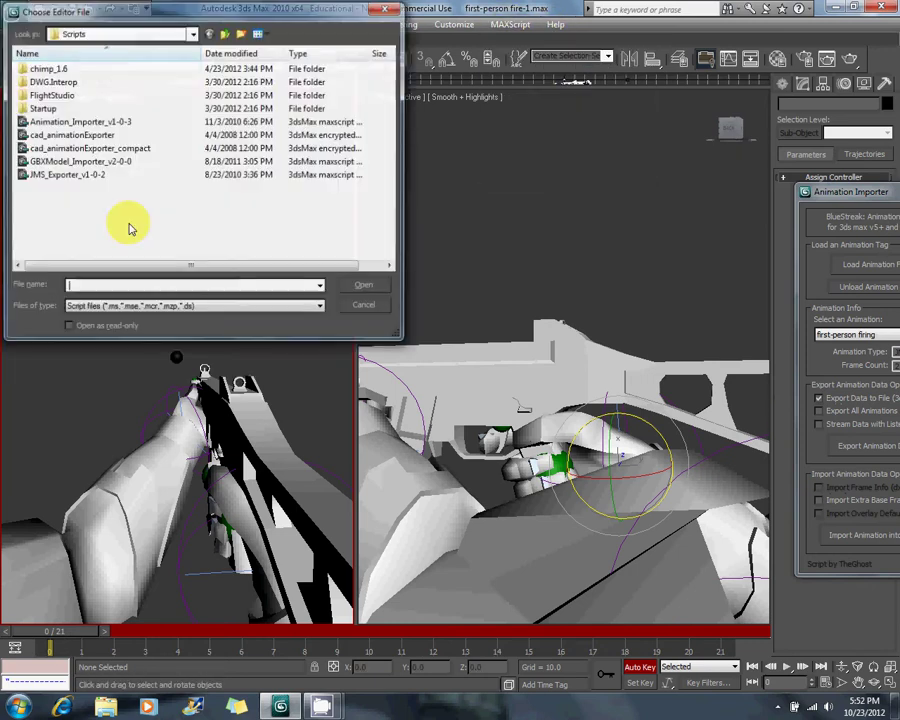
pyautogui.doubleClick(90, 148)
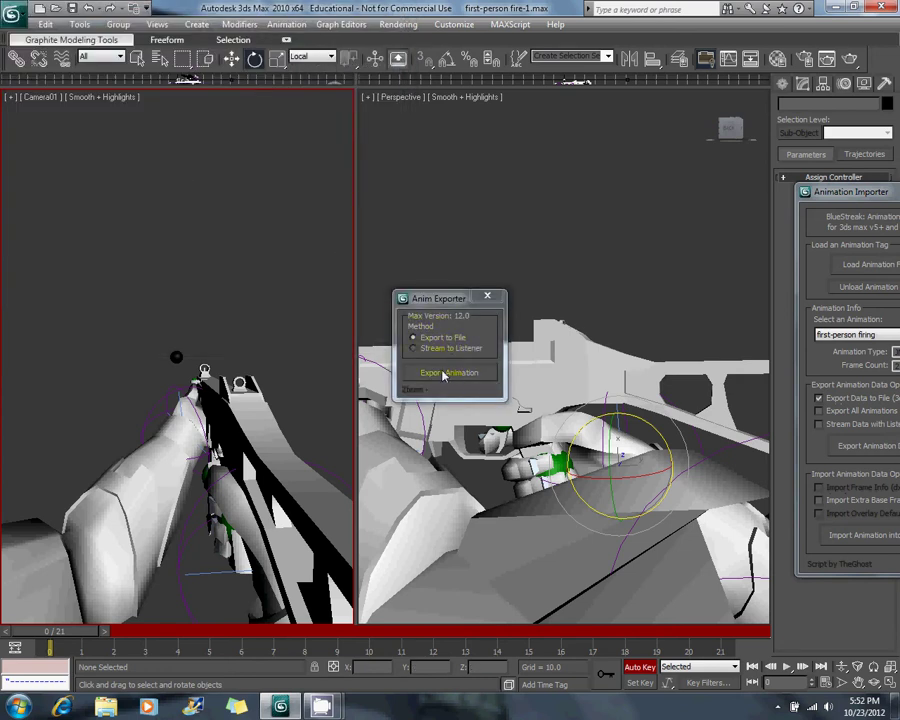
pyautogui.click(444, 375)
# Try to use C:\Program Files\Microsoft Games\Halo Custom Edition\data as the export location.
pyautogui.click(175, 34)
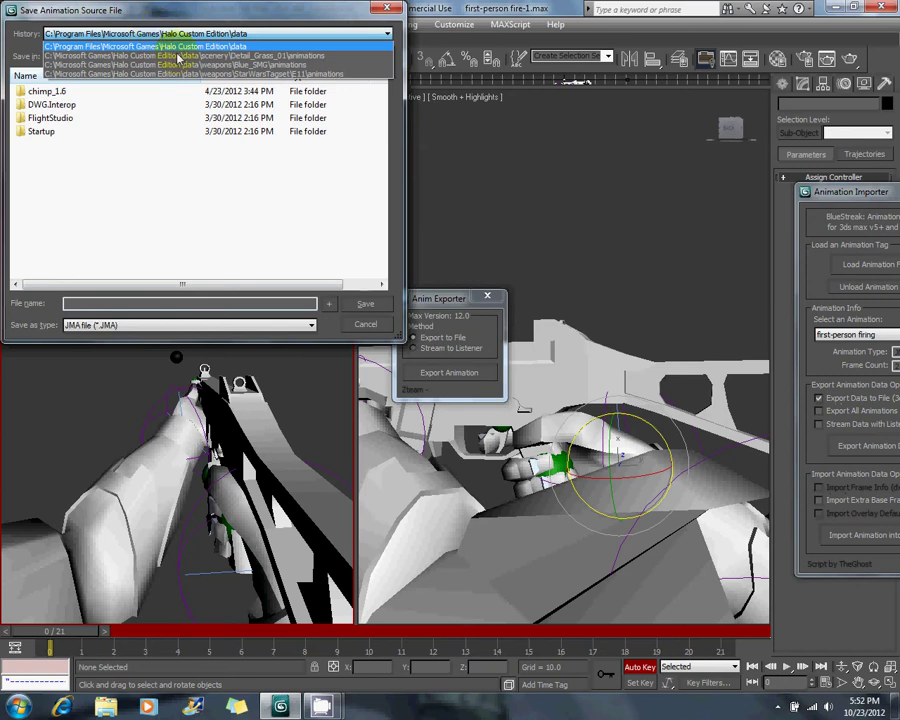
pyautogui.click(150, 46)
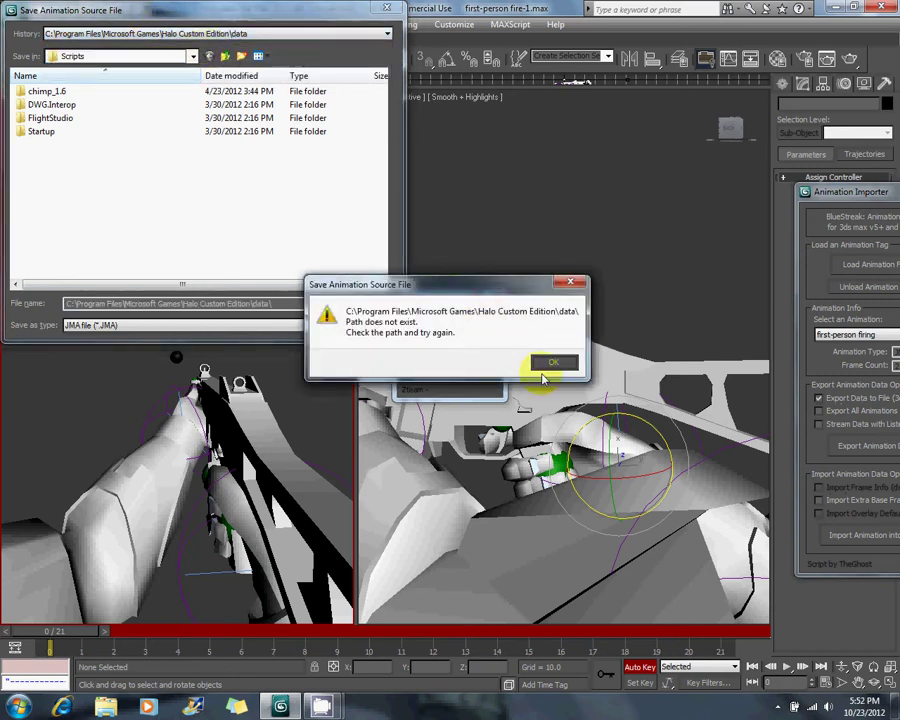
pyautogui.click(550, 364)
# Export the animation as first-person fire-1 in JMA format to the animations folder of weapons\UMP_45 in the Halo Custom Edition data.
pyautogui.click(226, 36)
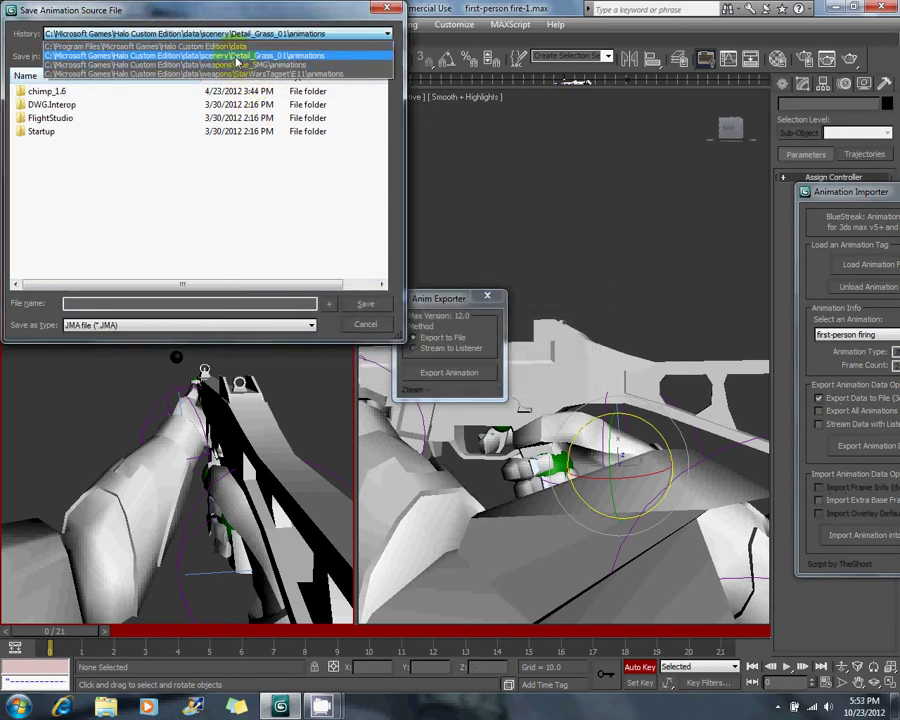
pyautogui.click(237, 56)
pyautogui.doubleClick(228, 58)
pyautogui.click(227, 58)
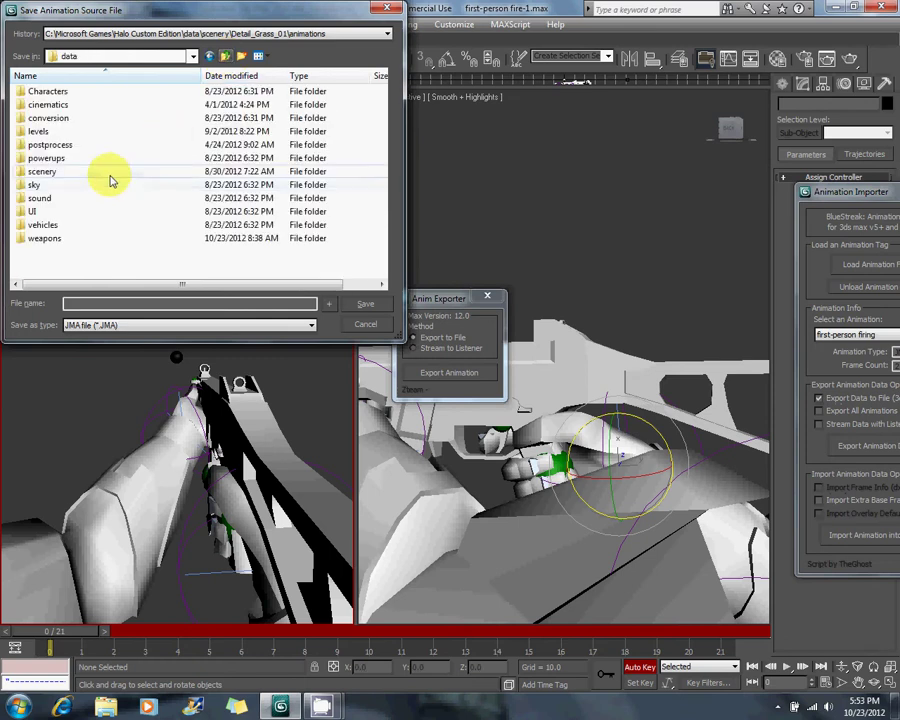
pyautogui.doubleClick(46, 241)
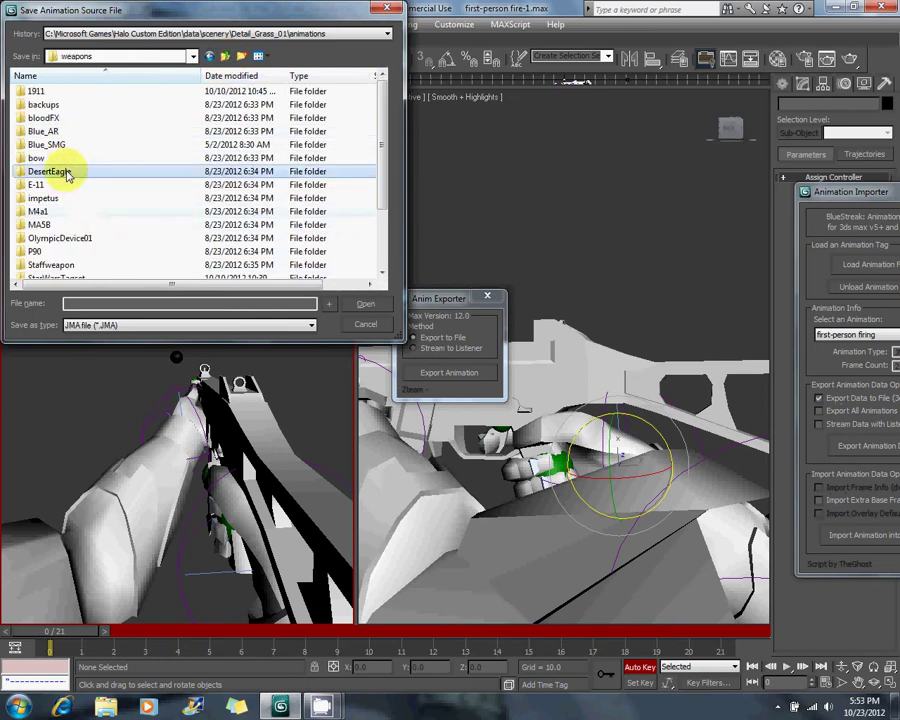
pyautogui.scroll(-2, 68, 173)
pyautogui.doubleClick(54, 235)
pyautogui.doubleClick(55, 92)
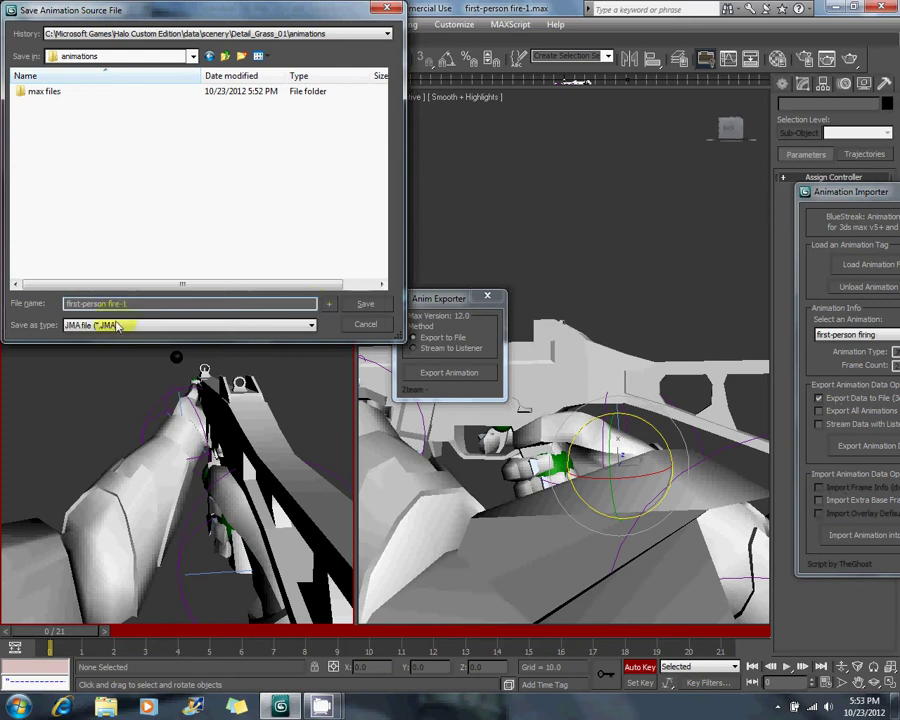
pyautogui.click(366, 305)
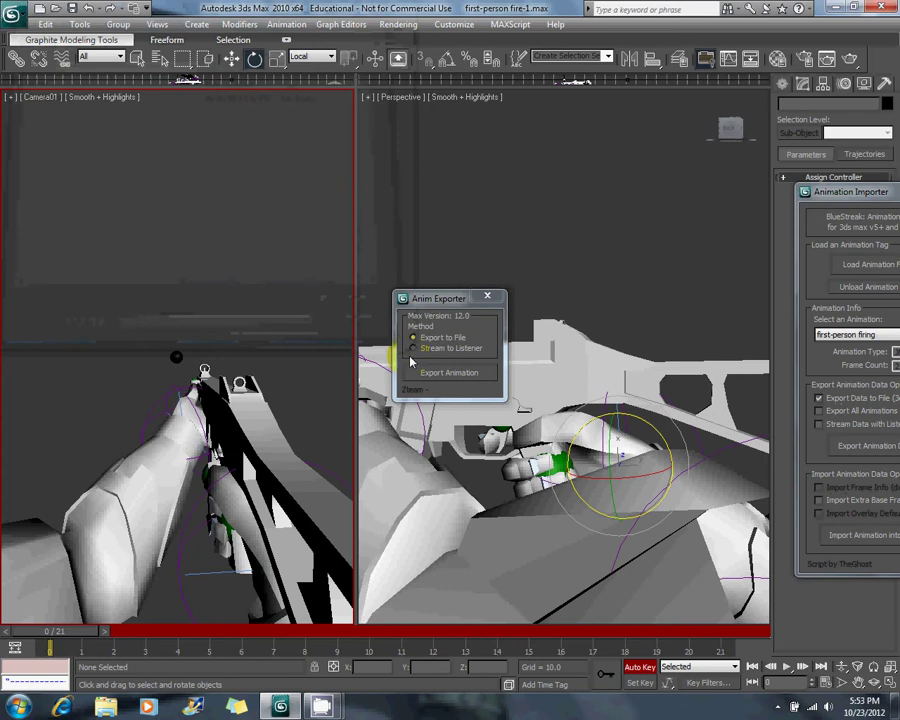
# Close the Anim Exporter and save the first-person fire-1 scene.
pyautogui.click(460, 402)
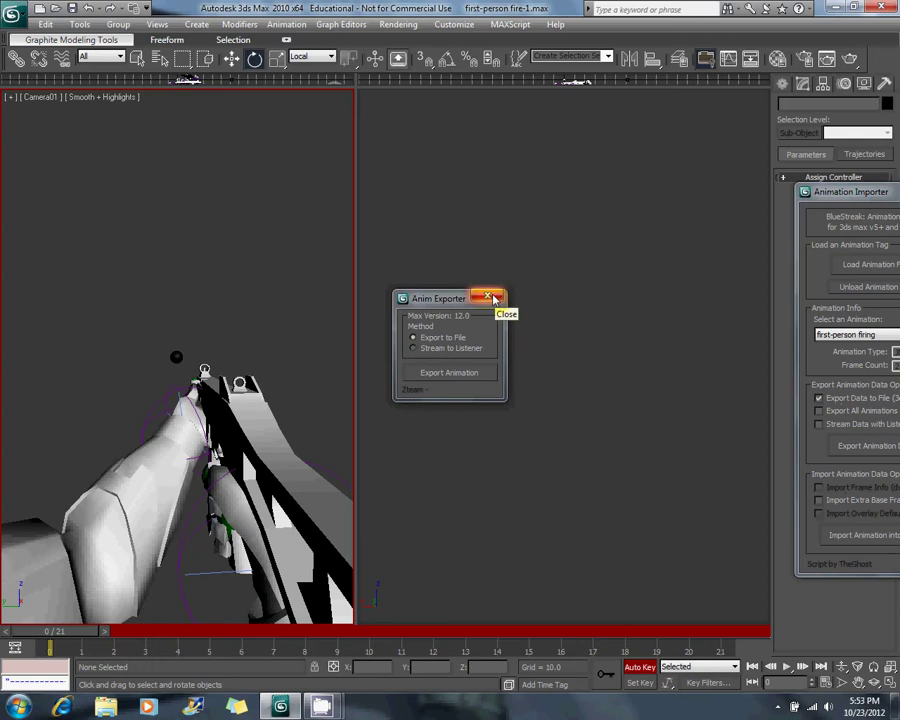
pyautogui.click(488, 298)
pyautogui.click(12, 14)
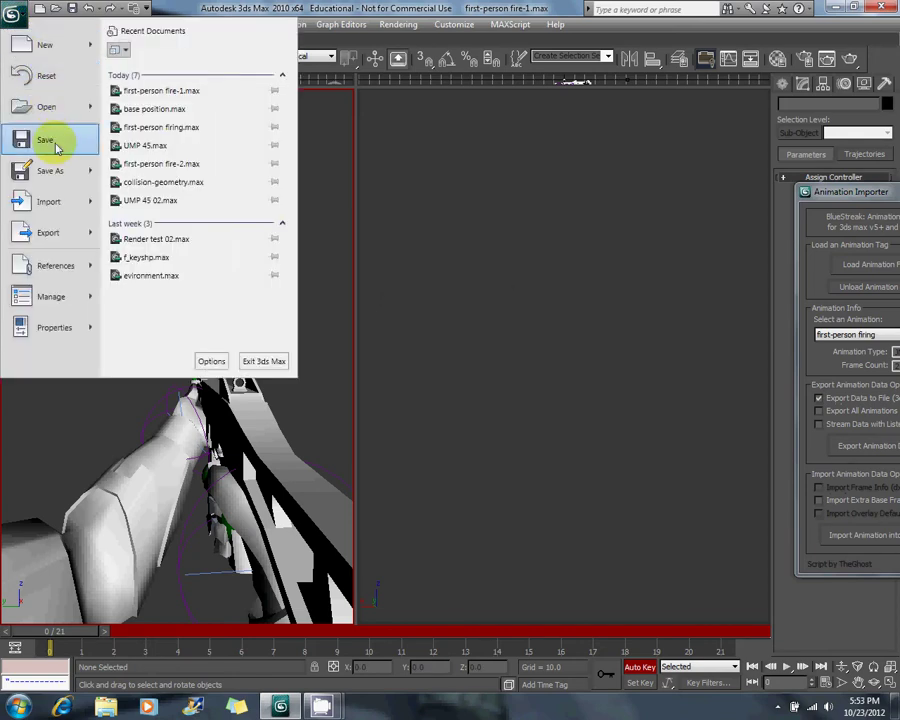
pyautogui.click(57, 148)
# Choose first-person moving as the animation in the Animation Importer and park its window beside the viewports.
pyautogui.moveTo(866, 198); pyautogui.dragTo(824, 193)
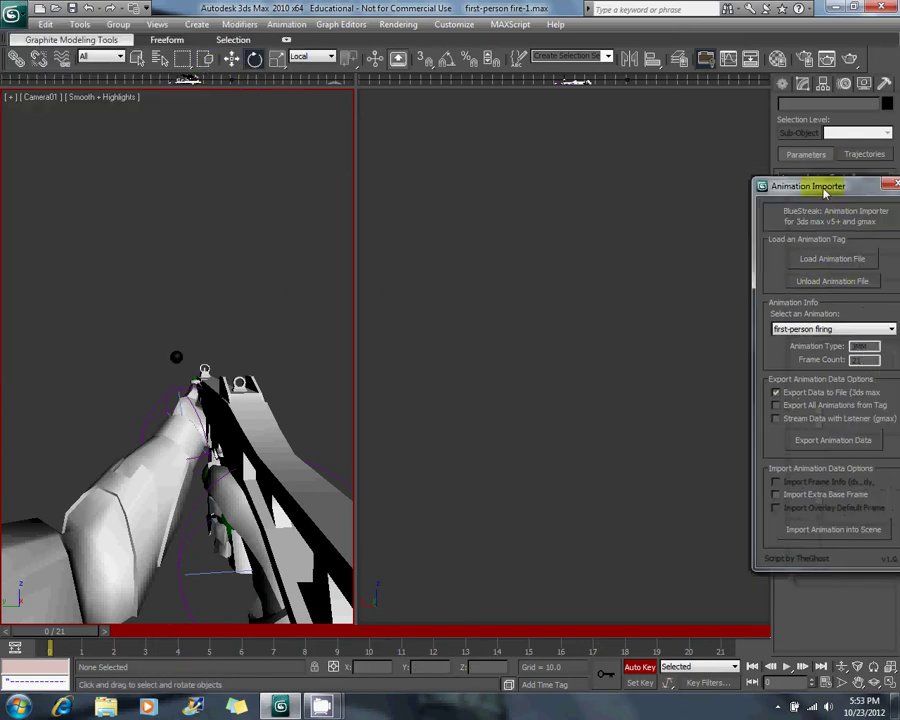
pyautogui.click(818, 330)
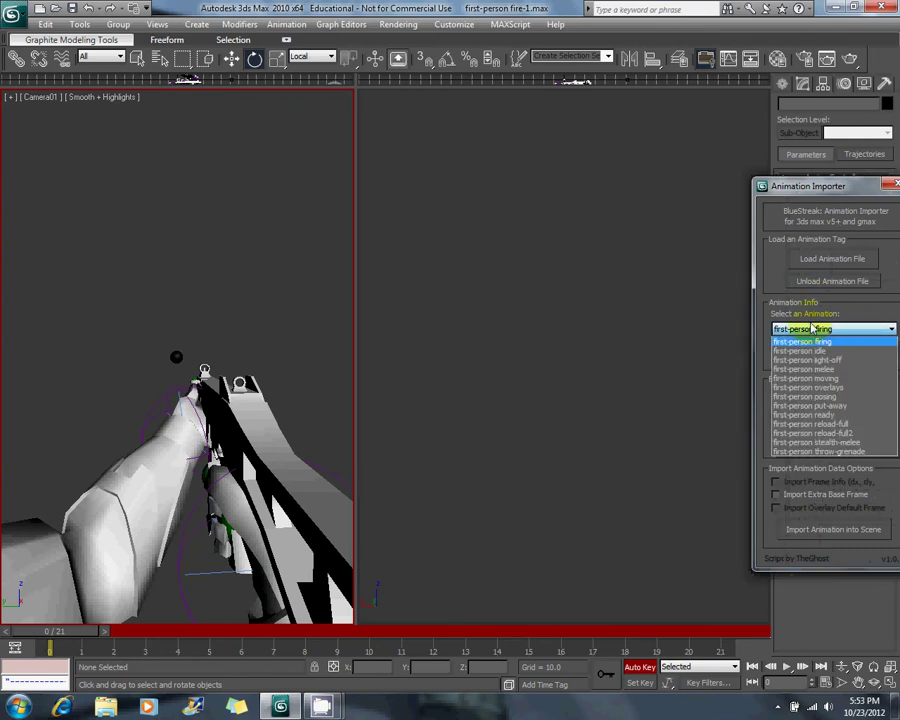
pyautogui.click(827, 378)
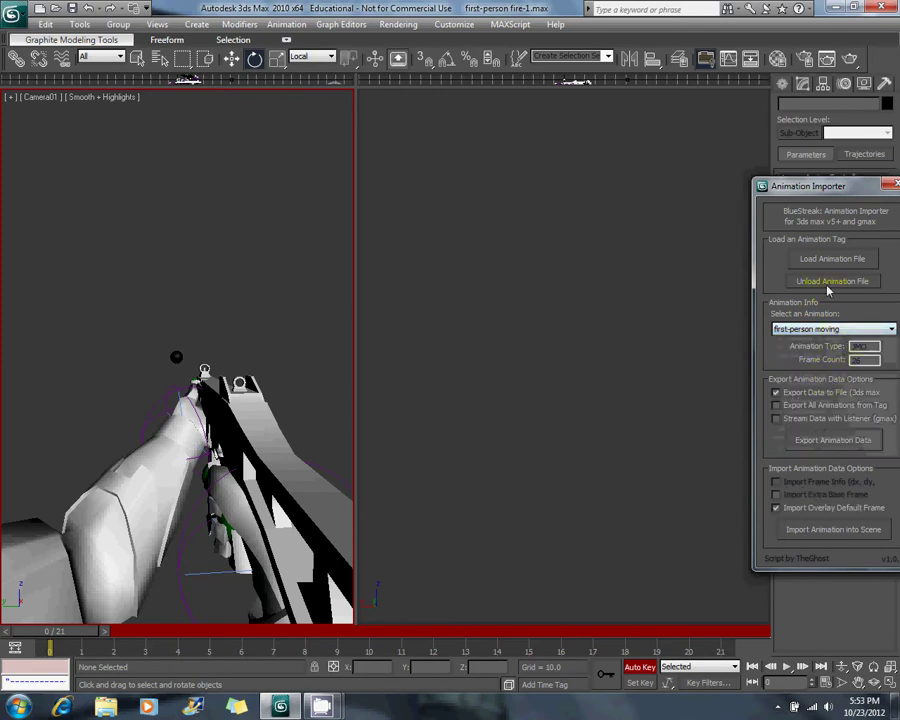
pyautogui.moveTo(800, 187); pyautogui.dragTo(831, 204)
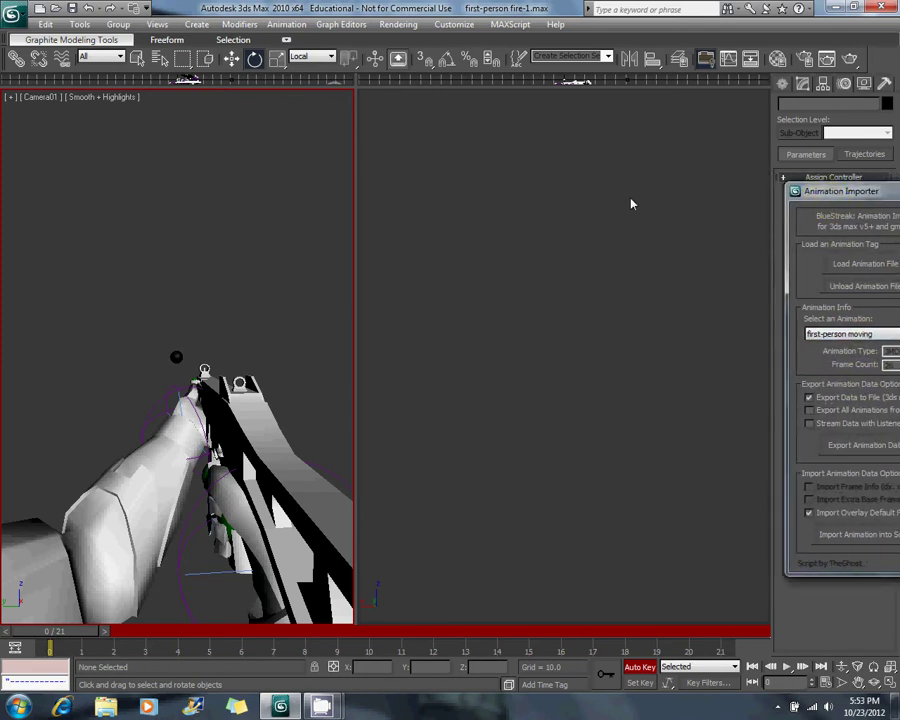
# Save the scene as a new file named first-person moving in the max files folder.
pyautogui.click(11, 12)
pyautogui.click(42, 168)
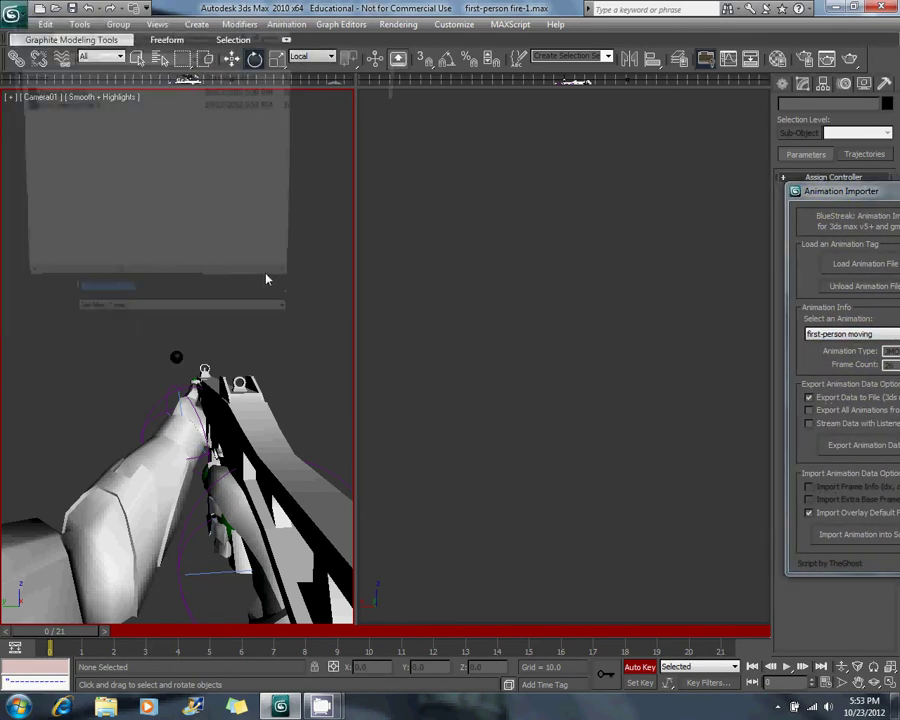
pyautogui.write('first')
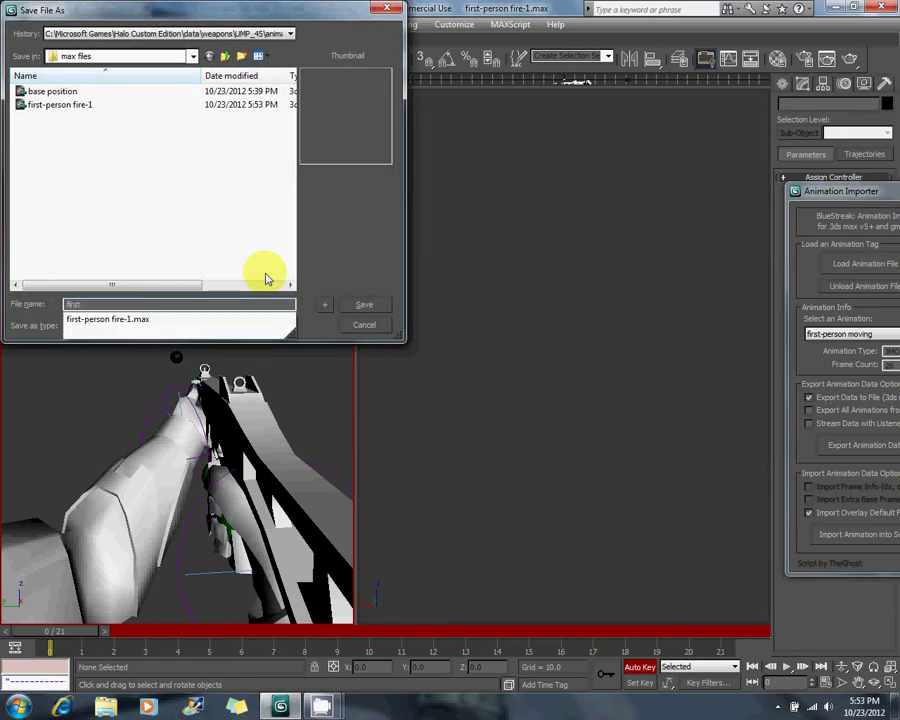
pyautogui.write('-person moving')
pyautogui.press('Return')
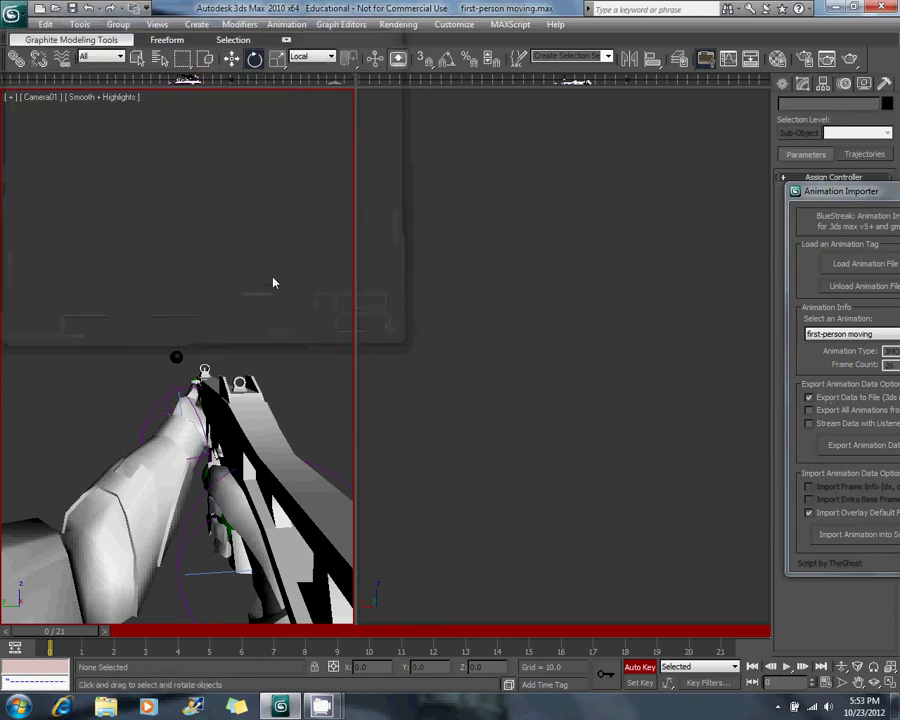
# Re-enable the Perspective view, select all objects and delete their recoil keys between the first and last frames.
pyautogui.click(502, 369)
pyautogui.press('d')
pyautogui.scroll(-4, 560, 391)
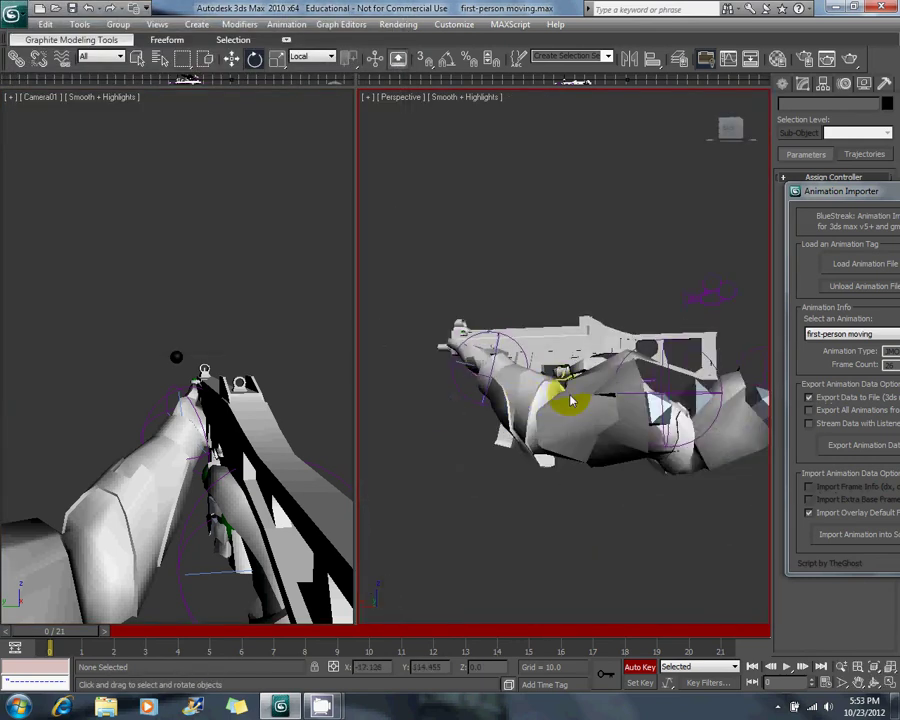
pyautogui.hotkey('ctrl', 'a')
pyautogui.click(418, 651)
pyautogui.moveTo(418, 651); pyautogui.dragTo(75, 650)
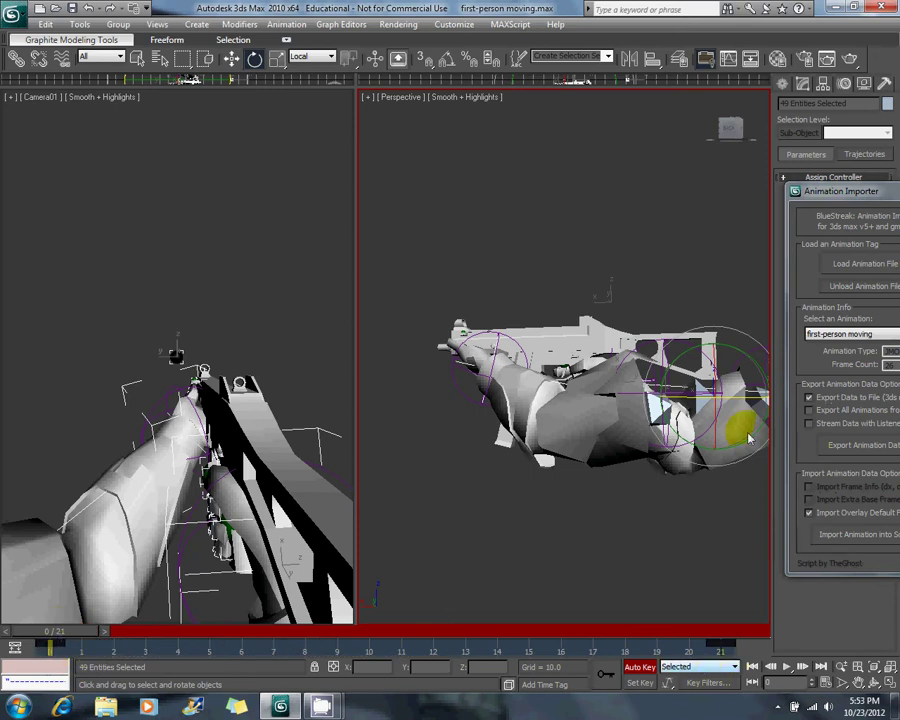
# Deselect everything and scrub from frame 0 to frame 5 to check the arms and gun for leftover recoil motion.
pyautogui.moveTo(594, 336)
pyautogui.keyDown('alt'); pyautogui.mouseDown(button='middle')
pyautogui.moveTo(588, 372)
pyautogui.moveTo(604, 318)
pyautogui.mouseUp(button='middle'); pyautogui.keyUp('alt')
pyautogui.click(617, 331)
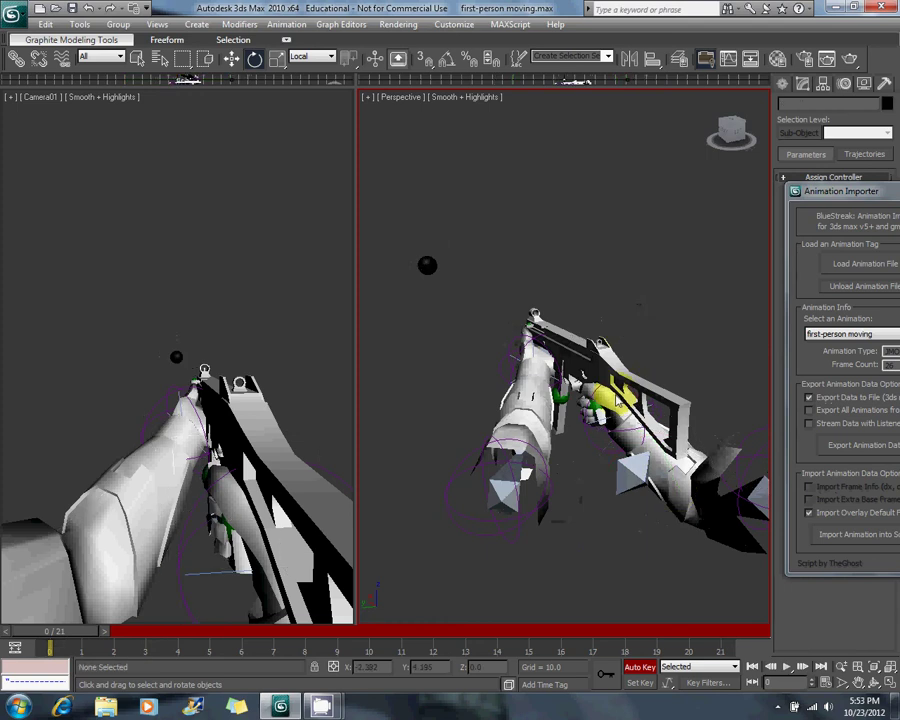
pyautogui.scroll(4, 617, 400)
pyautogui.moveTo(577, 392); pyautogui.dragTo(573, 410, button='middle')
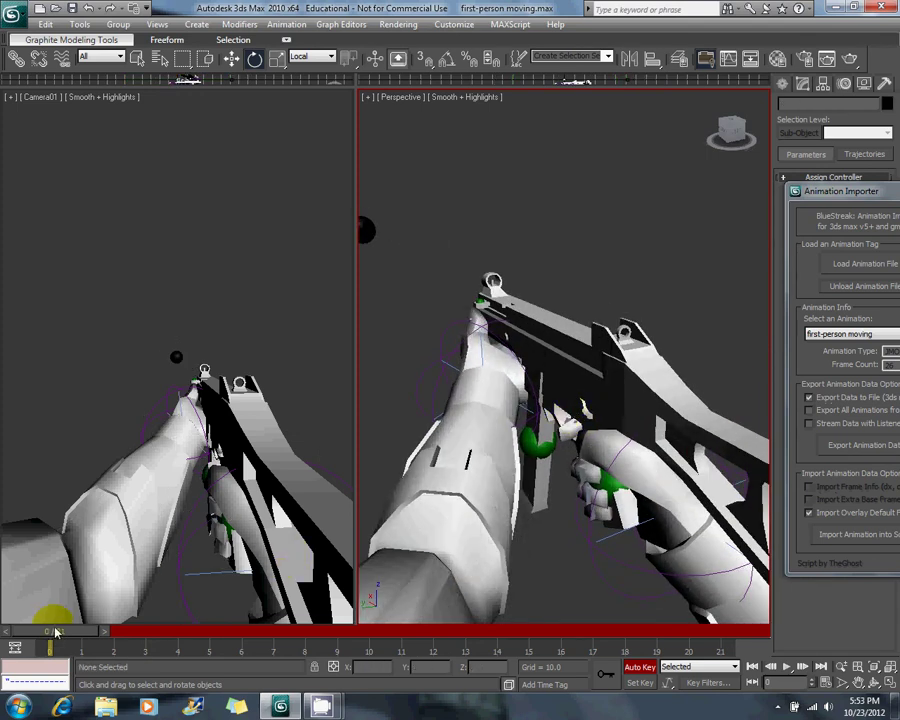
pyautogui.moveTo(55, 632); pyautogui.dragTo(210, 632)
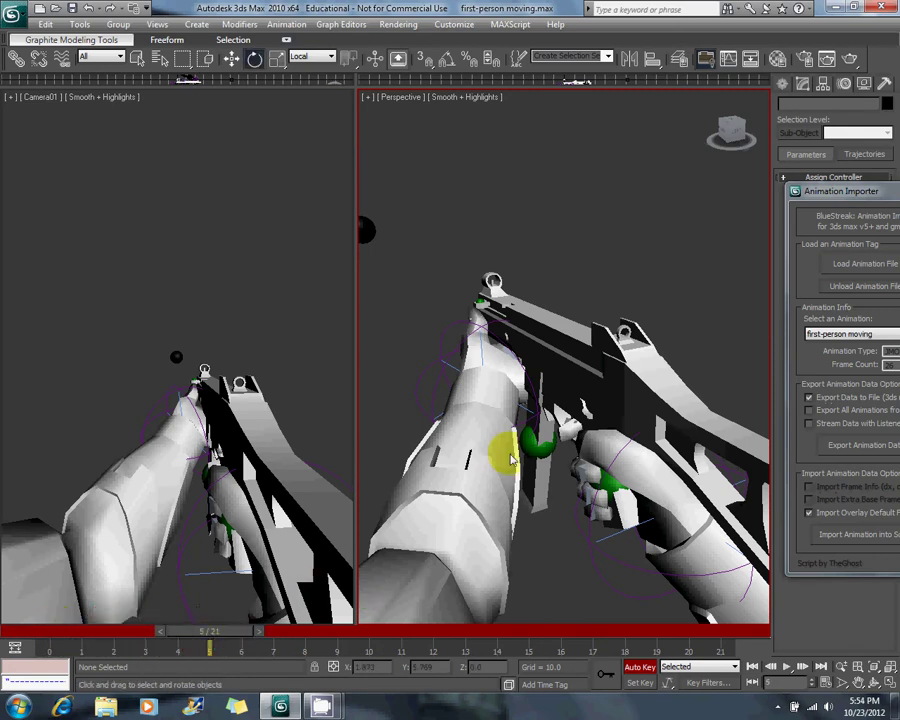
# Move the right wrist controller slightly down and to the left at frame 5 with Auto Key on.
pyautogui.keyDown('alt'); pyautogui.moveTo(512, 460); pyautogui.dragTo(533, 437, button='middle'); pyautogui.keyUp('alt')
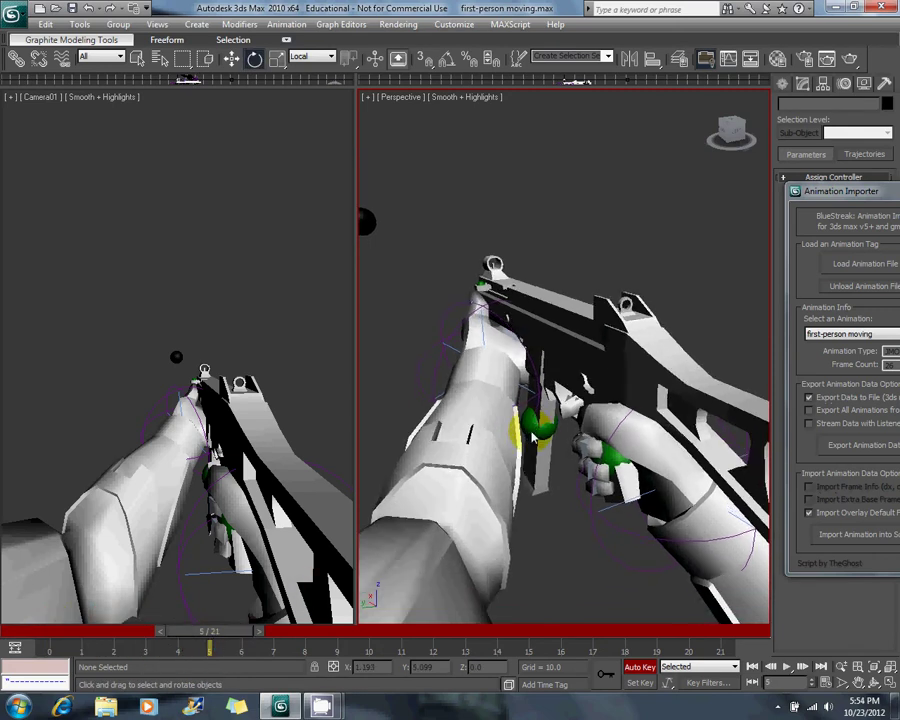
pyautogui.click(640, 668)
pyautogui.click(640, 668)
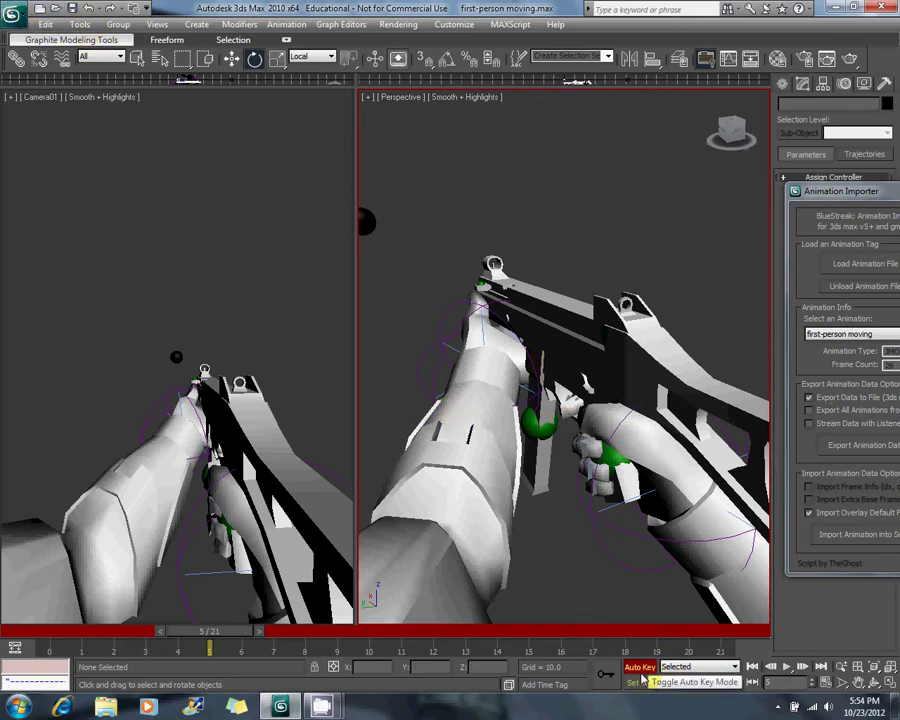
pyautogui.keyDown('alt'); pyautogui.moveTo(585, 368); pyautogui.dragTo(553, 330, button='middle'); pyautogui.keyUp('alt')
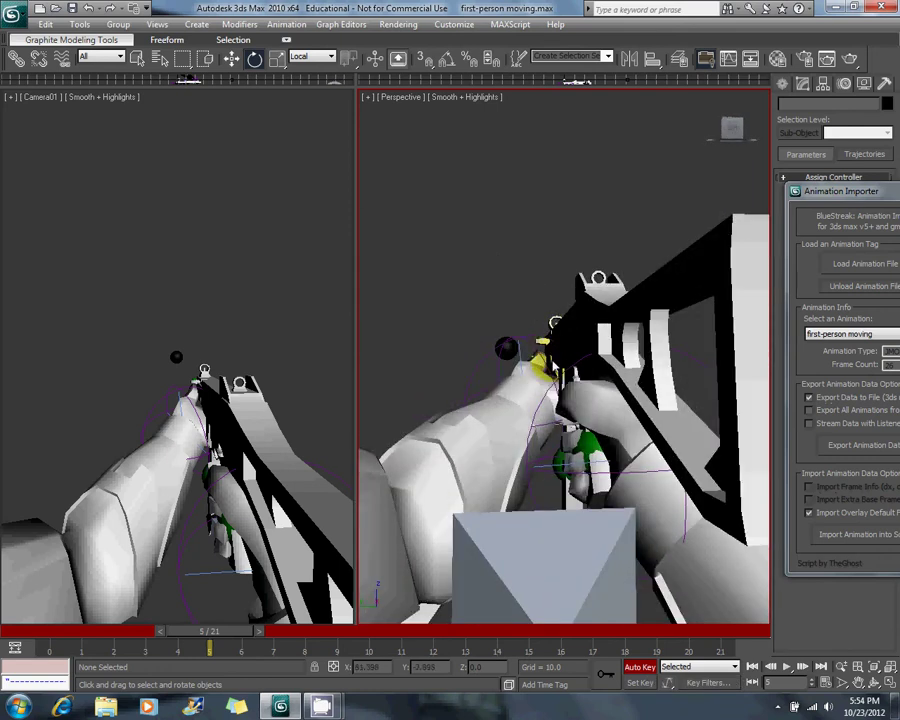
pyautogui.keyDown('alt'); pyautogui.moveTo(545, 383); pyautogui.dragTo(580, 195, button='middle'); pyautogui.keyUp('alt')
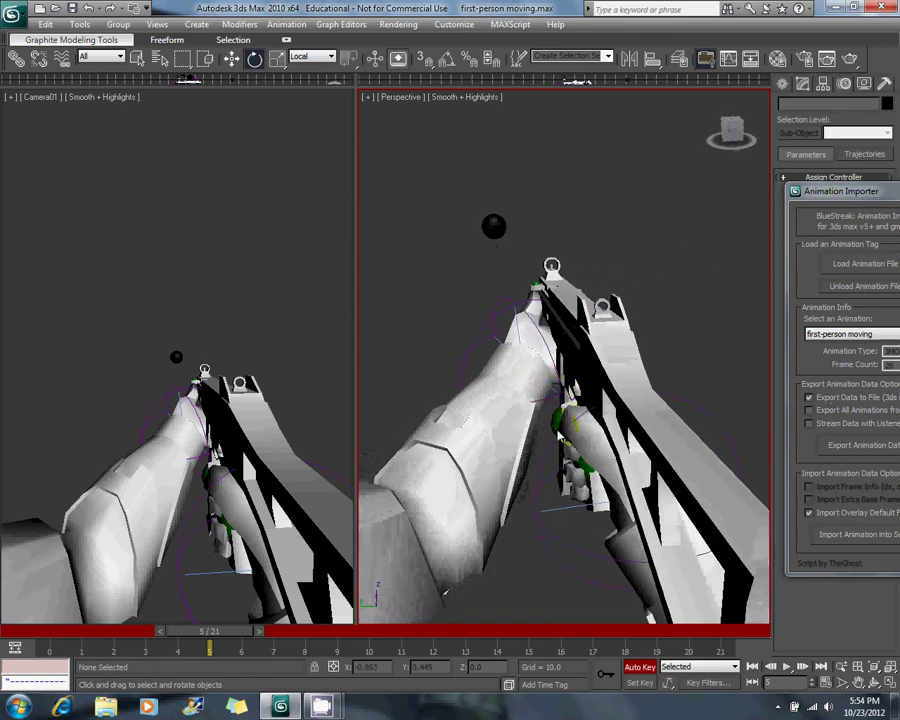
pyautogui.click(540, 494)
pyautogui.click(231, 58)
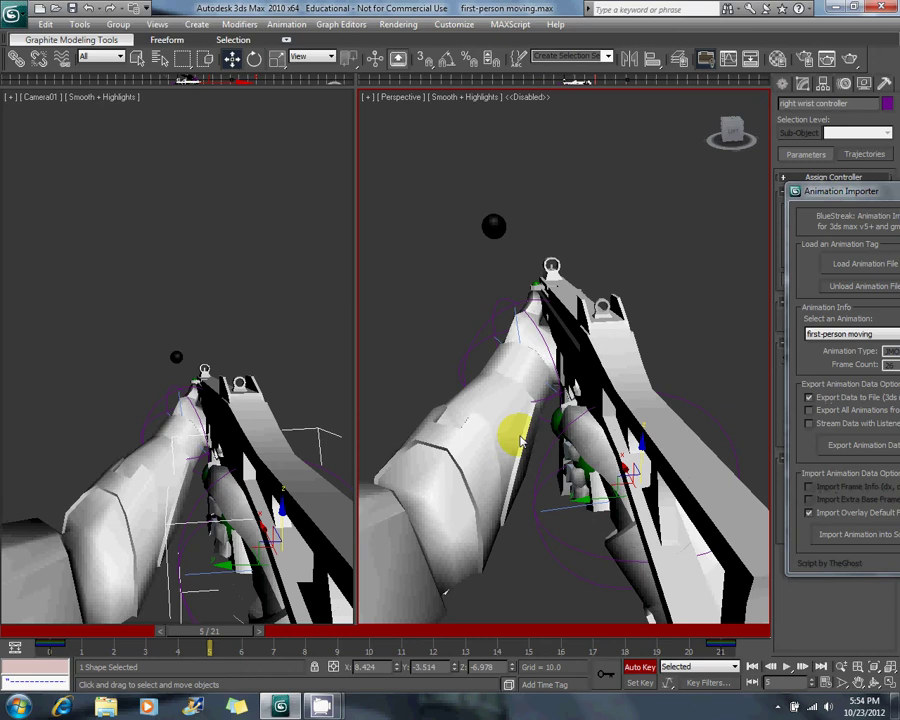
pyautogui.moveTo(514, 427); pyautogui.dragTo(540, 425)
pyautogui.keyDown('alt'); pyautogui.moveTo(540, 425); pyautogui.dragTo(598, 442, button='middle'); pyautogui.keyUp('alt')
pyautogui.press('d')
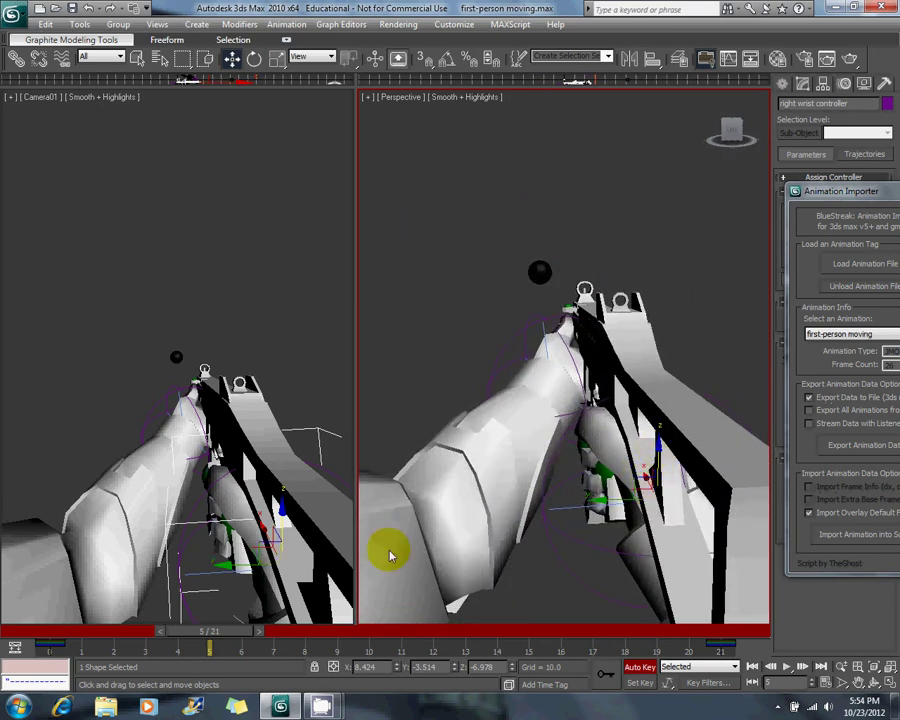
pyautogui.press('d')
pyautogui.moveTo(660, 457); pyautogui.dragTo(656, 469)
pyautogui.click(603, 515)
pyautogui.moveTo(603, 516)
pyautogui.mouseDown()
pyautogui.moveTo(597, 512)
pyautogui.moveTo(601, 519)
pyautogui.mouseUp()
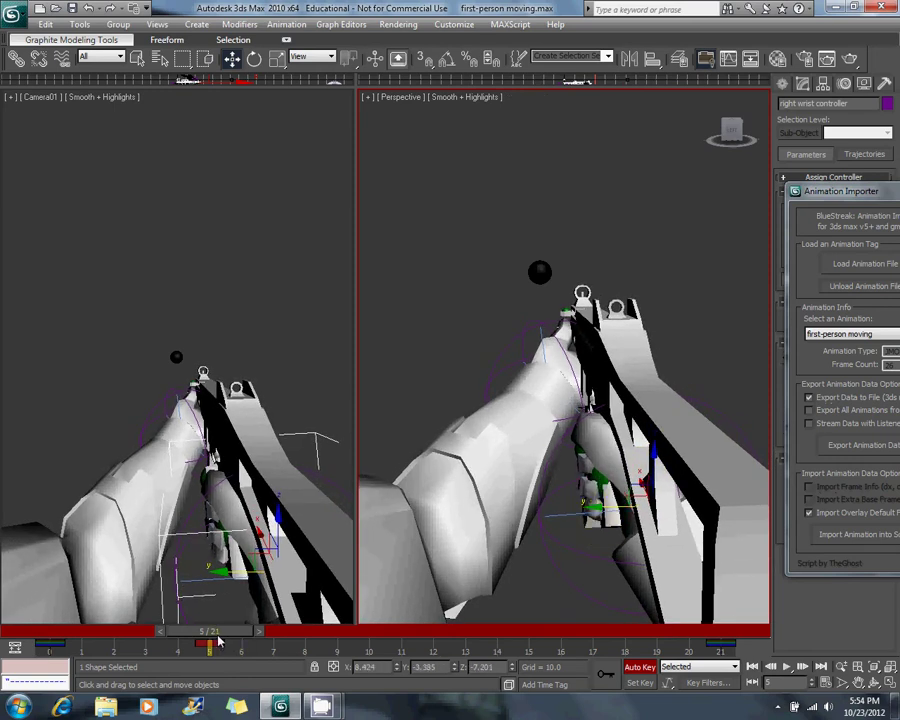
# Copy the right wrist controller's starting pose to a key at frame 10.
pyautogui.moveTo(218, 641); pyautogui.dragTo(372, 636)
pyautogui.rightClick(380, 633)
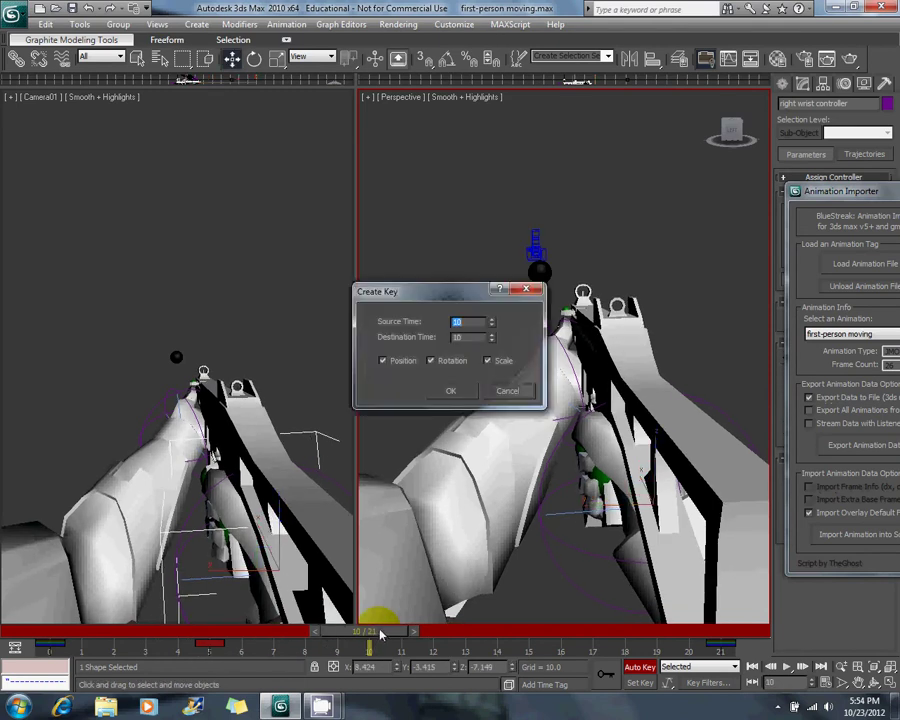
pyautogui.click(450, 391)
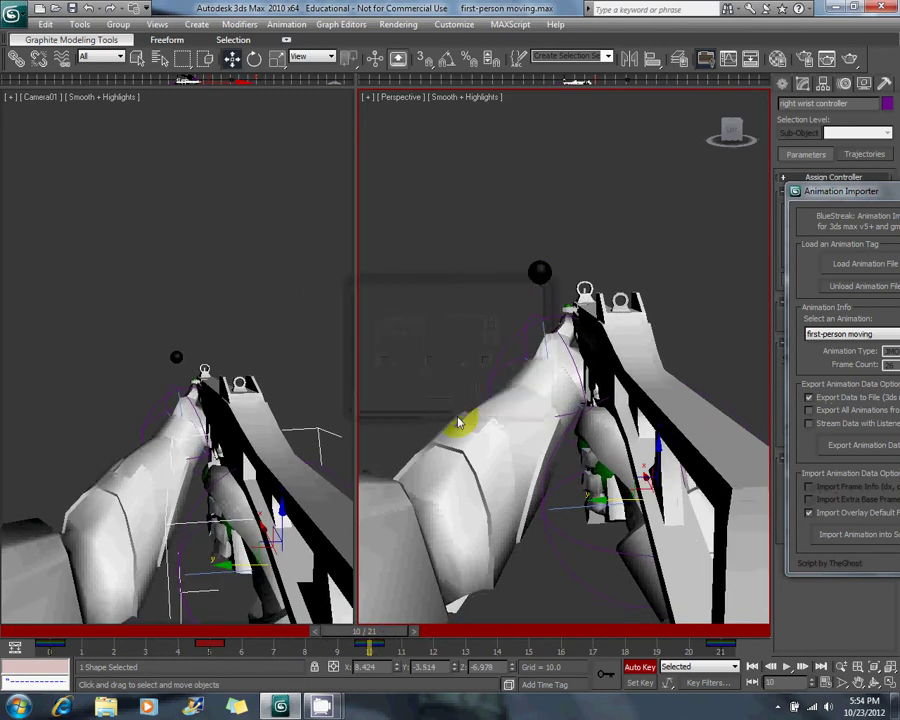
# Shift the right wrist controller slightly down and to the right at frame 15.
pyautogui.moveTo(380, 630); pyautogui.dragTo(540, 632)
pyautogui.press('w')
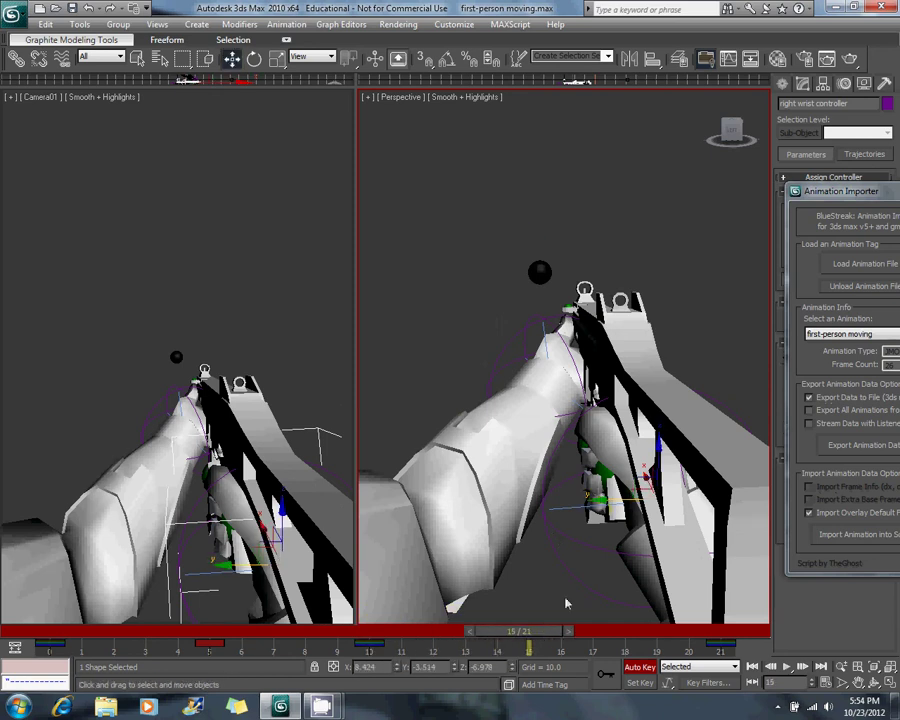
pyautogui.moveTo(604, 507); pyautogui.dragTo(667, 463)
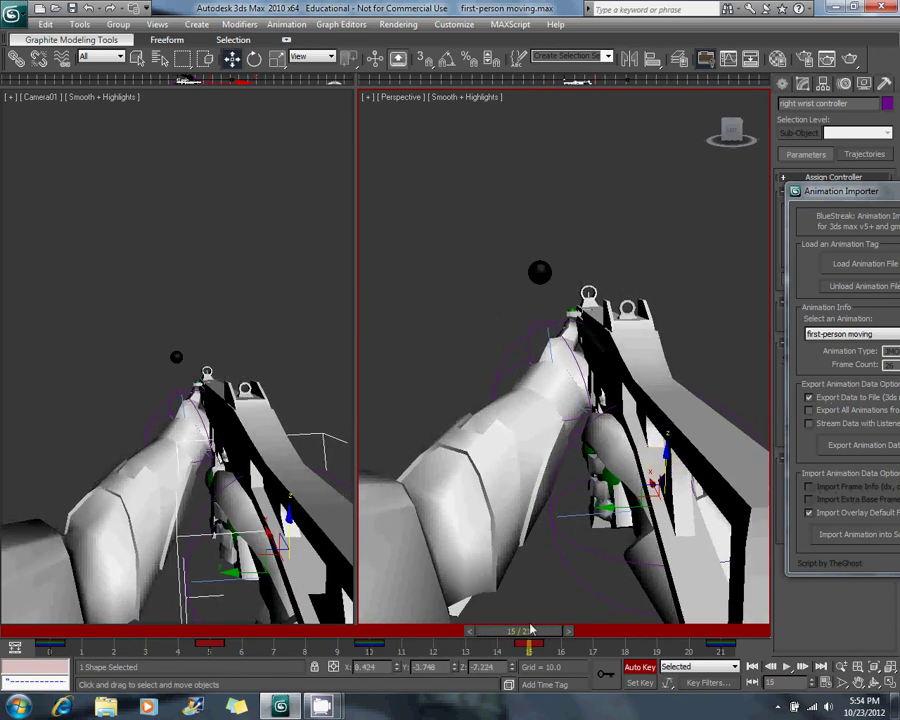
# Try rotating the right wrist controller at frame 6, and undo that rotation along with the keys at frames 10 and 15.
pyautogui.moveTo(532, 630)
pyautogui.mouseDown()
pyautogui.moveTo(321, 647)
pyautogui.moveTo(16, 613)
pyautogui.moveTo(747, 627)
pyautogui.moveTo(10, 557)
pyautogui.moveTo(268, 598)
pyautogui.moveTo(90, 599)
pyautogui.moveTo(171, 624)
pyautogui.moveTo(241, 628)
pyautogui.mouseUp()
pyautogui.press('w')
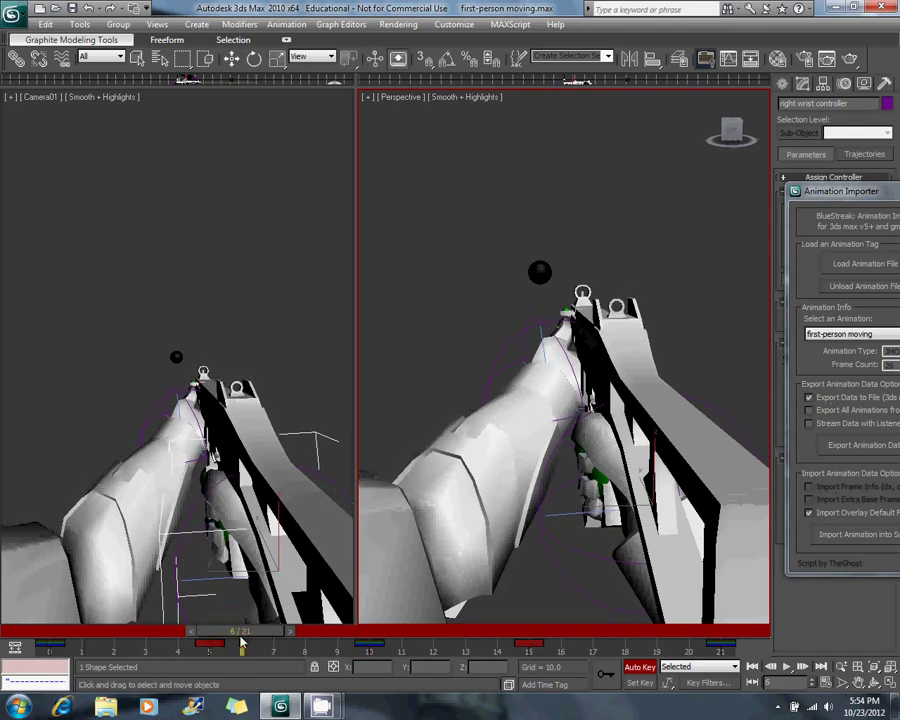
pyautogui.click(254, 58)
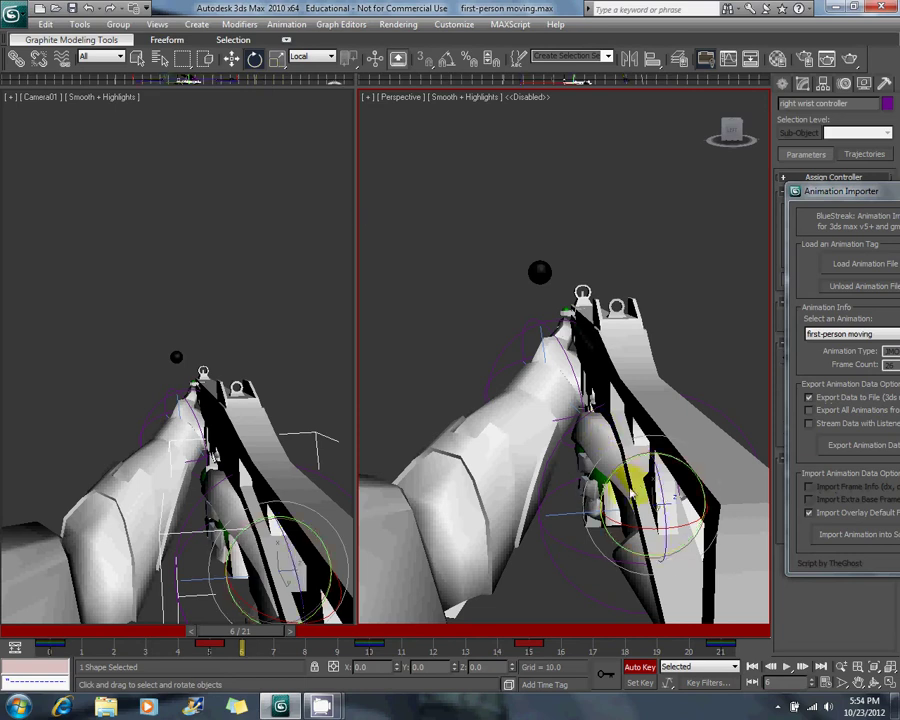
pyautogui.moveTo(627, 470); pyautogui.dragTo(627, 474)
pyautogui.moveTo(614, 538); pyautogui.dragTo(621, 531)
pyautogui.moveTo(283, 633); pyautogui.dragTo(381, 632)
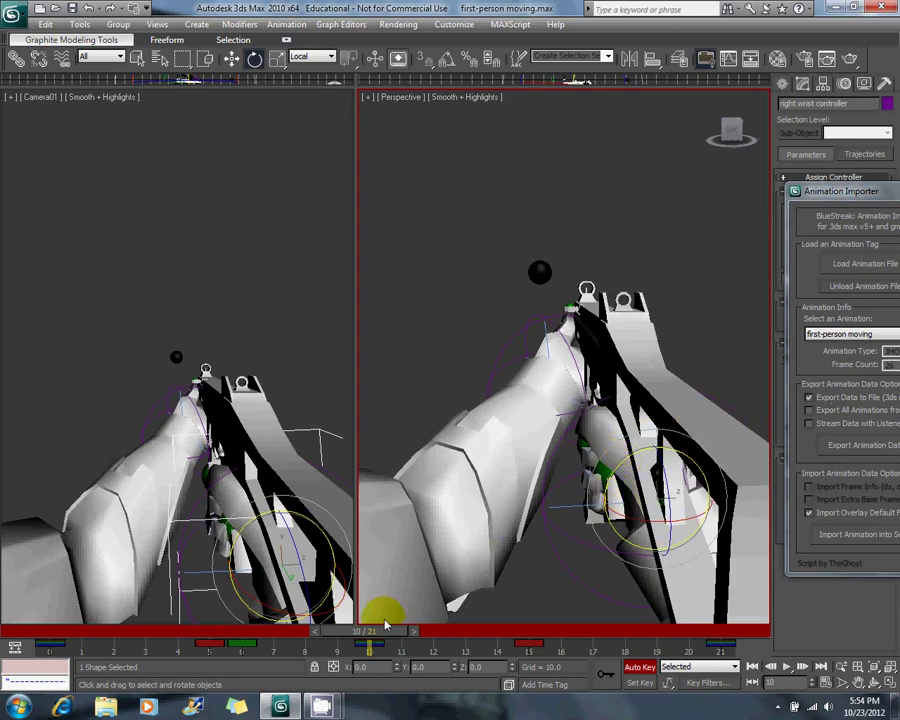
pyautogui.moveTo(386, 624)
pyautogui.mouseDown()
pyautogui.moveTo(564, 640)
pyautogui.moveTo(403, 632)
pyautogui.mouseUp()
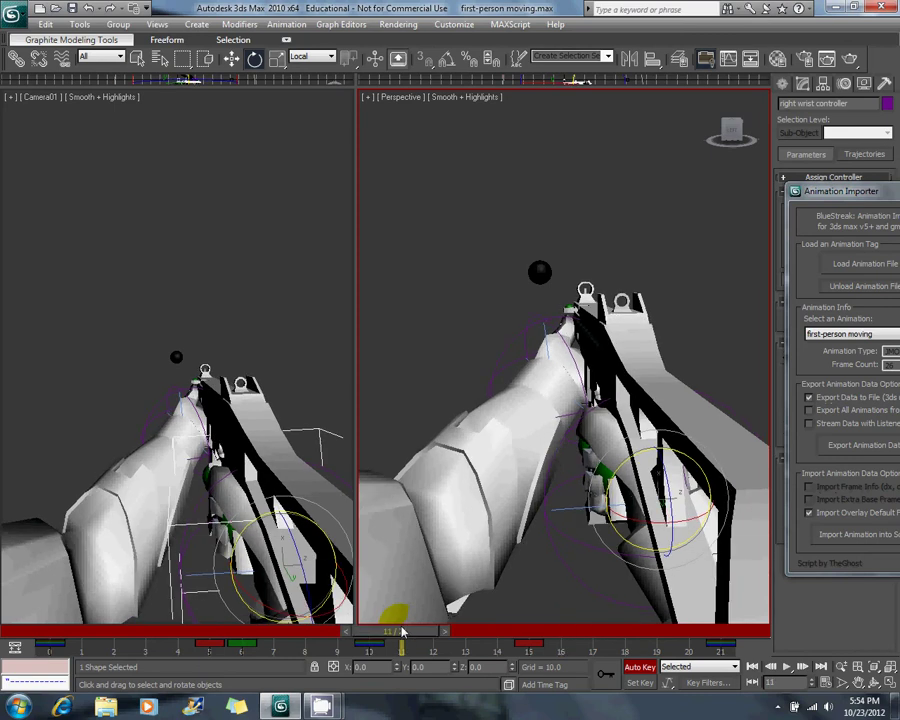
pyautogui.hotkey('ctrl', 'z')
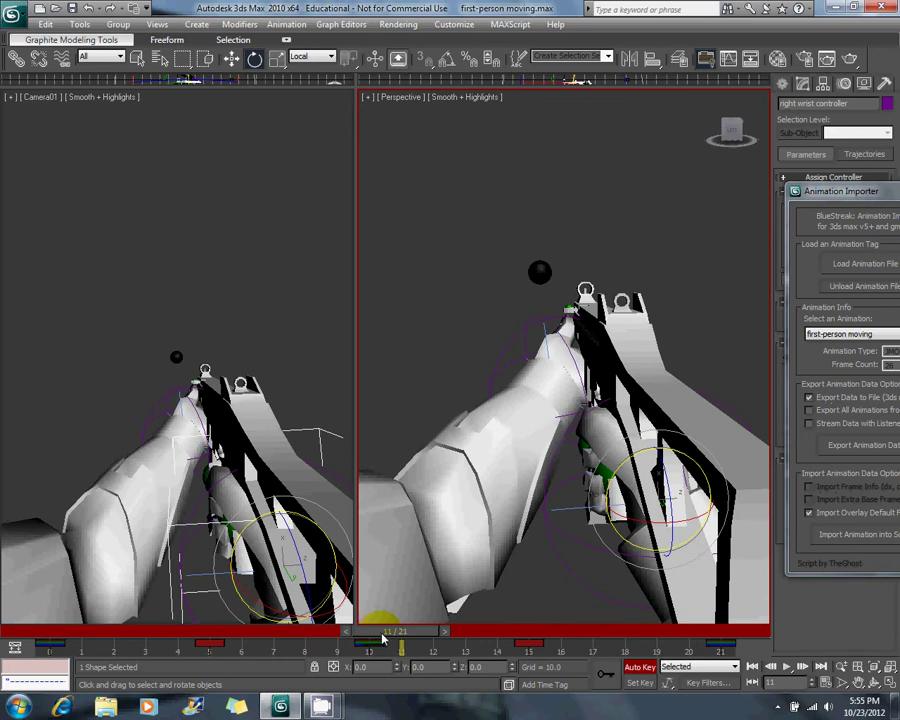
pyautogui.hotkey('ctrl', 'z')
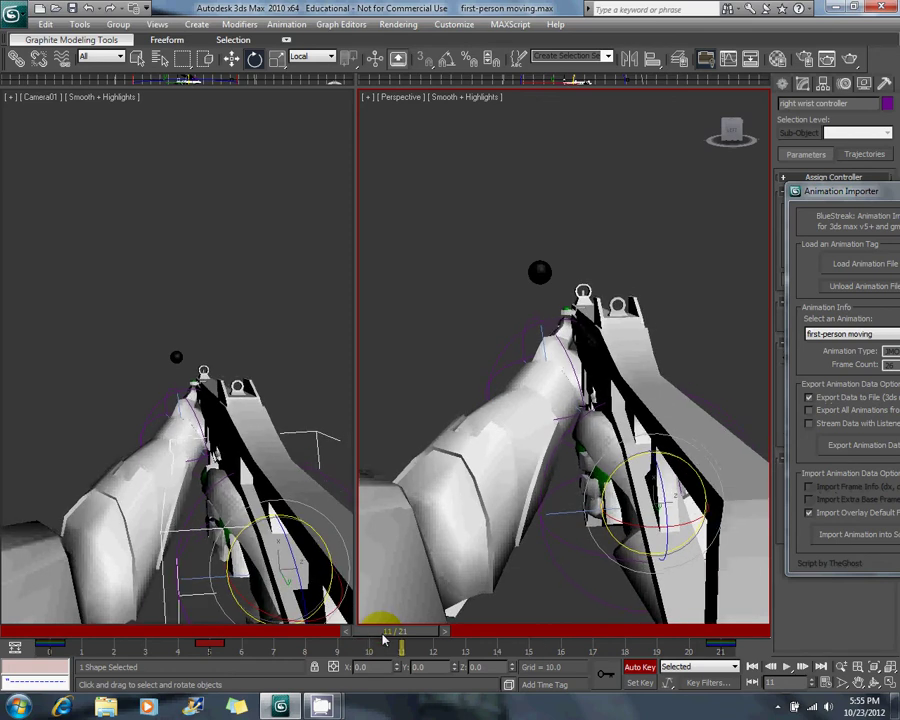
# Create a key at frame 10 for the right wrist controller from source time 0, with position and scale but no rotation.
pyautogui.moveTo(383, 632); pyautogui.dragTo(368, 632)
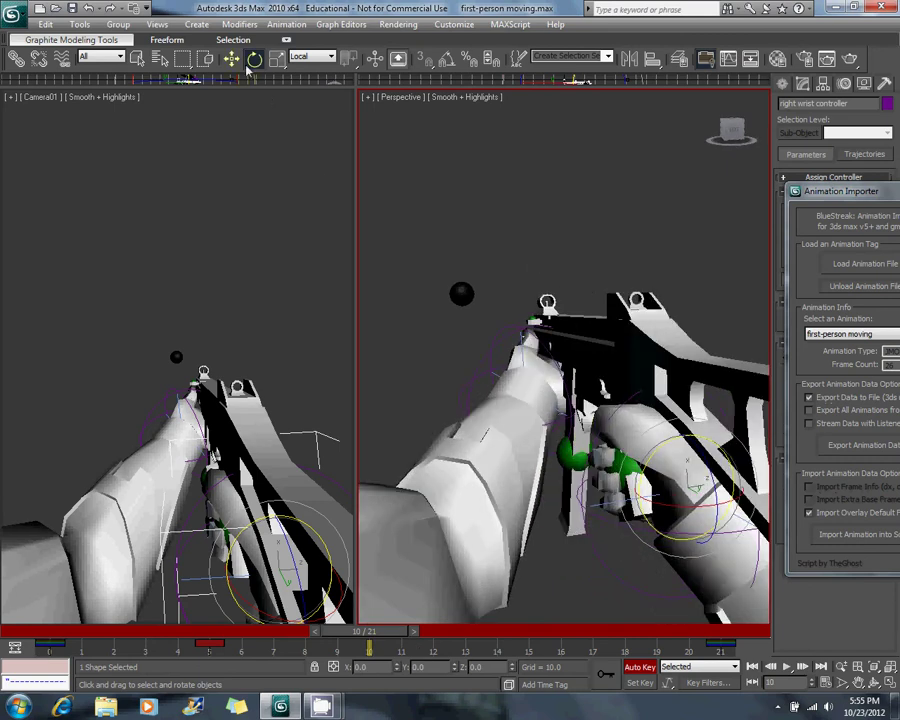
pyautogui.click(233, 61)
pyautogui.keyDown('alt'); pyautogui.moveTo(428, 414); pyautogui.dragTo(385, 585, button='middle'); pyautogui.keyUp('alt')
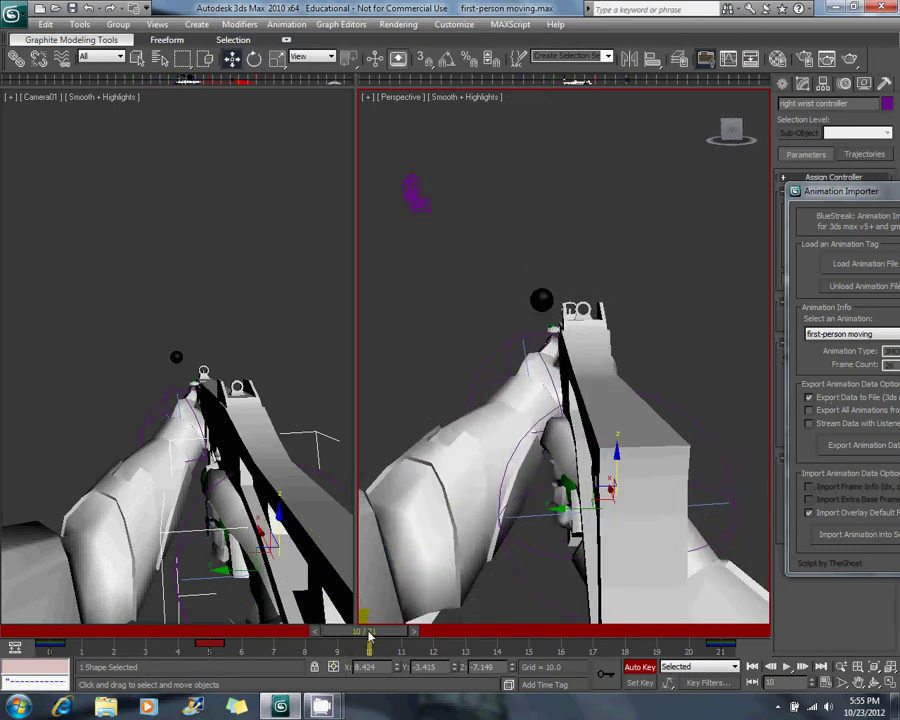
pyautogui.moveTo(369, 636)
pyautogui.mouseDown()
pyautogui.moveTo(16, 636)
pyautogui.moveTo(381, 654)
pyautogui.moveTo(369, 640)
pyautogui.mouseUp()
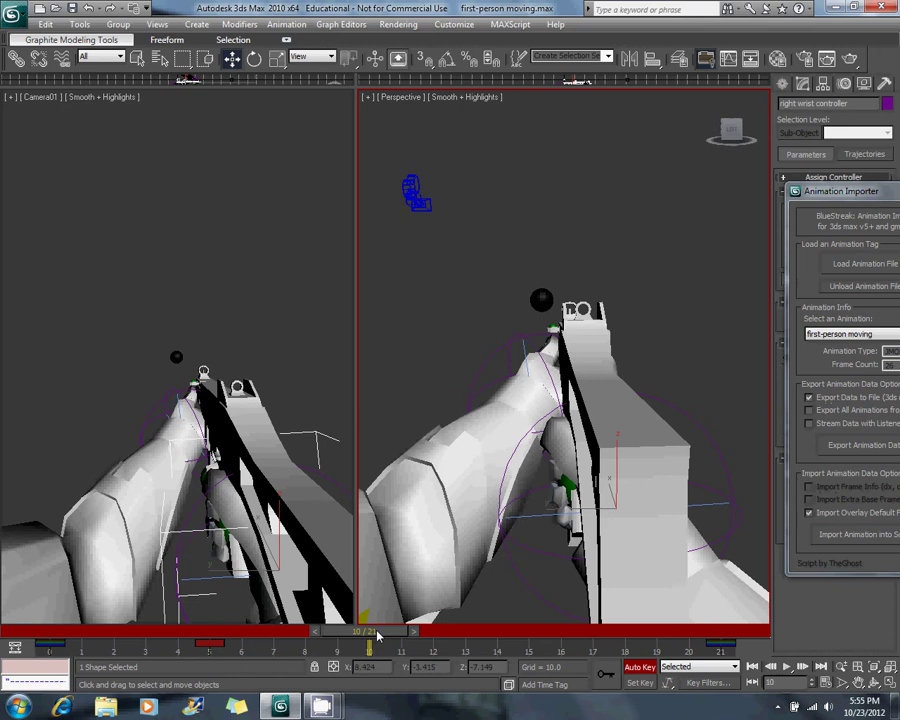
pyautogui.rightClick(377, 635)
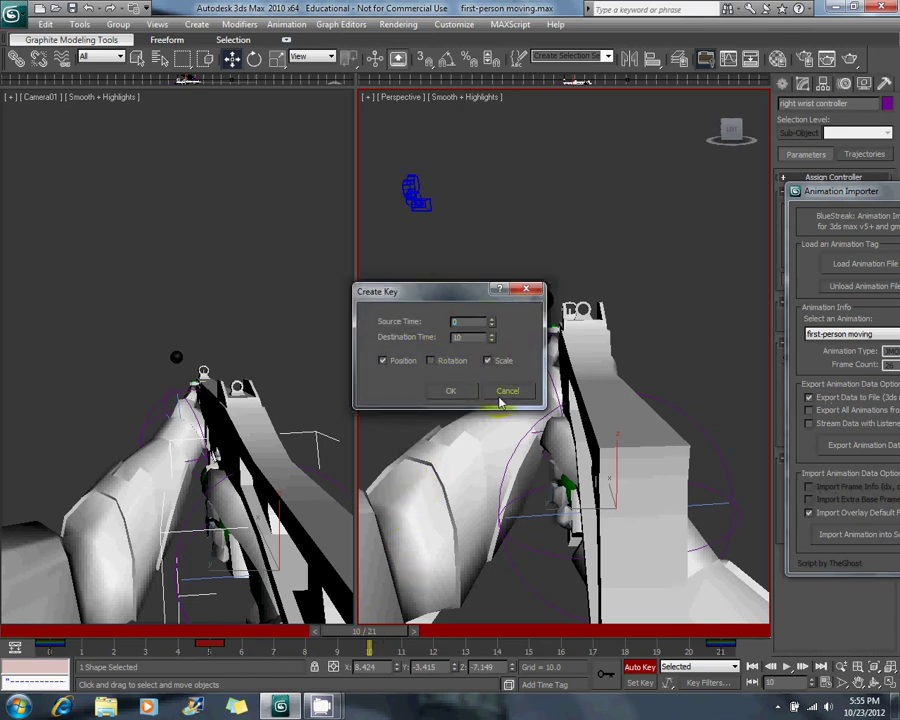
pyautogui.click(451, 391)
# Lower the right wrist controller and shift it slightly to the right at frame 15 to mirror the frame 5 sway.
pyautogui.moveTo(370, 631); pyautogui.dragTo(536, 637)
pyautogui.press('w')
pyautogui.keyDown('alt'); pyautogui.moveTo(521, 434); pyautogui.dragTo(464, 367, button='middle'); pyautogui.keyUp('alt')
pyautogui.keyDown('alt'); pyautogui.moveTo(652, 478); pyautogui.dragTo(675, 482, button='middle'); pyautogui.keyUp('alt')
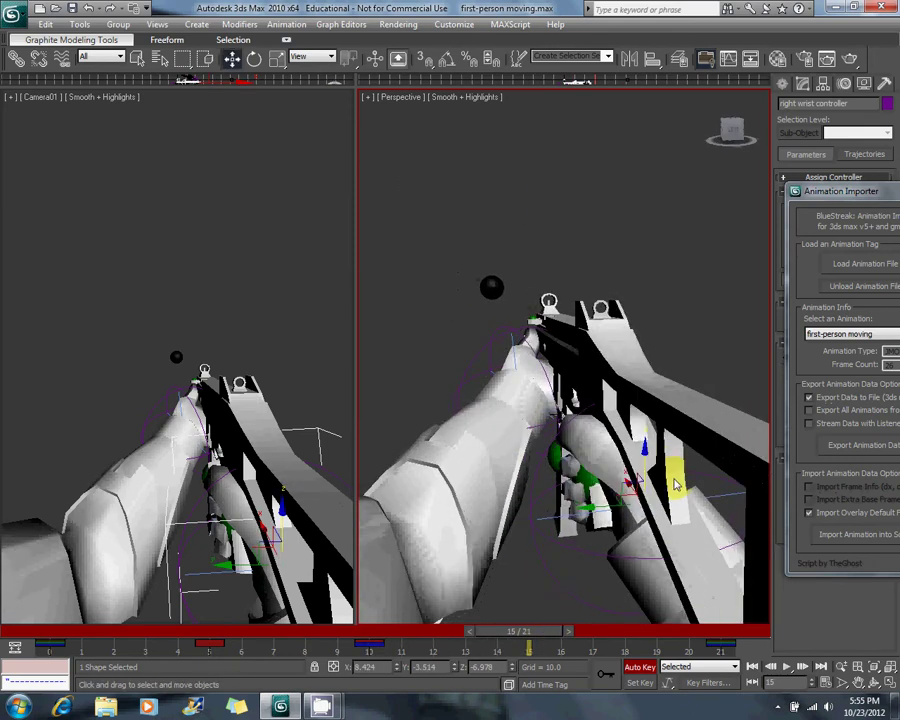
pyautogui.moveTo(645, 457); pyautogui.dragTo(646, 491)
# Rotate the right wrist controller slightly at frame 6 so that the gun tilts to the left.
pyautogui.moveTo(518, 631); pyautogui.dragTo(181, 601)
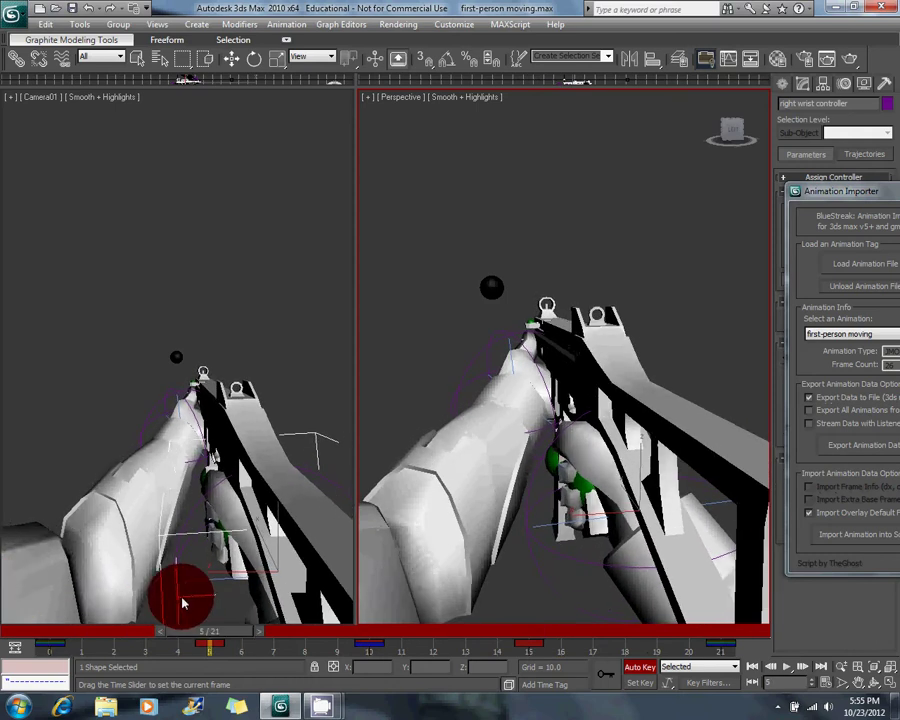
pyautogui.moveTo(599, 438); pyautogui.dragTo(565, 438, button='middle')
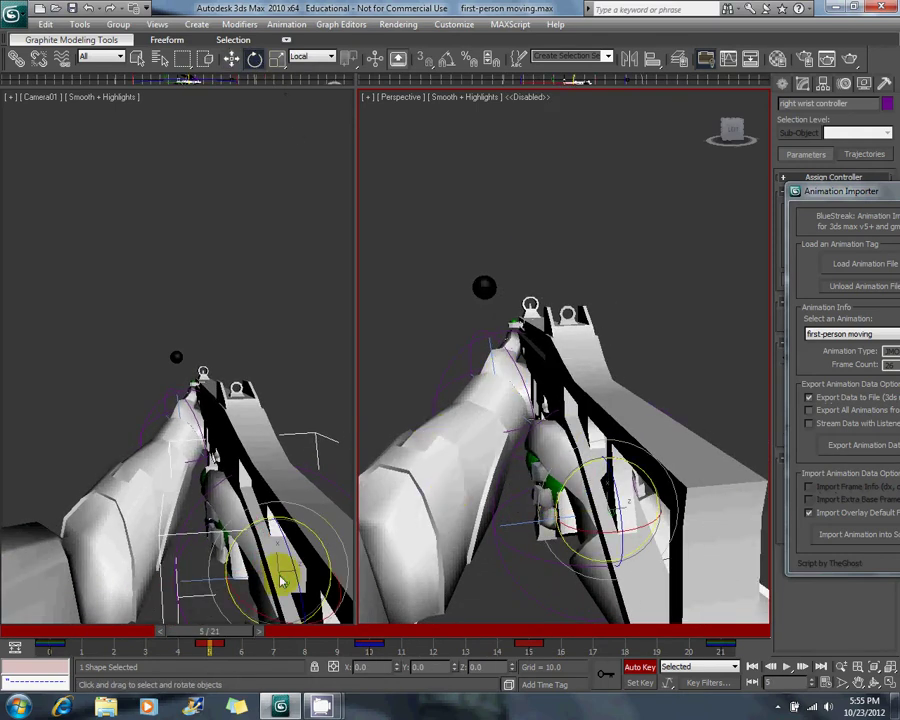
pyautogui.click(256, 630)
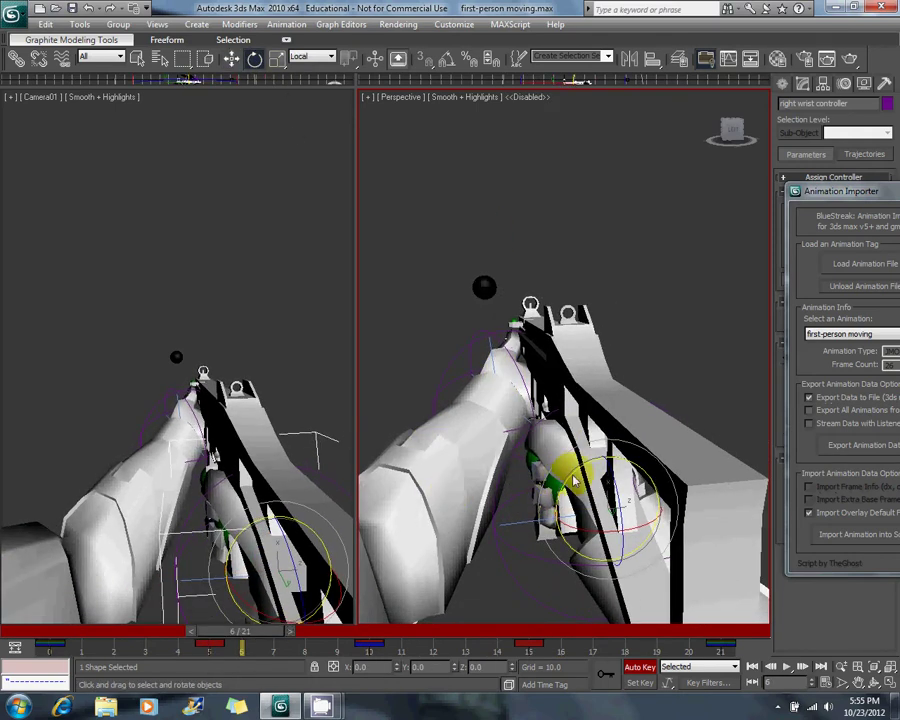
pyautogui.moveTo(575, 483); pyautogui.dragTo(624, 500)
# Rotate the right wrist controller at frame 14 to tilt the gun right and dip its muzzle slightly about local Z.
pyautogui.moveTo(248, 638); pyautogui.dragTo(509, 646)
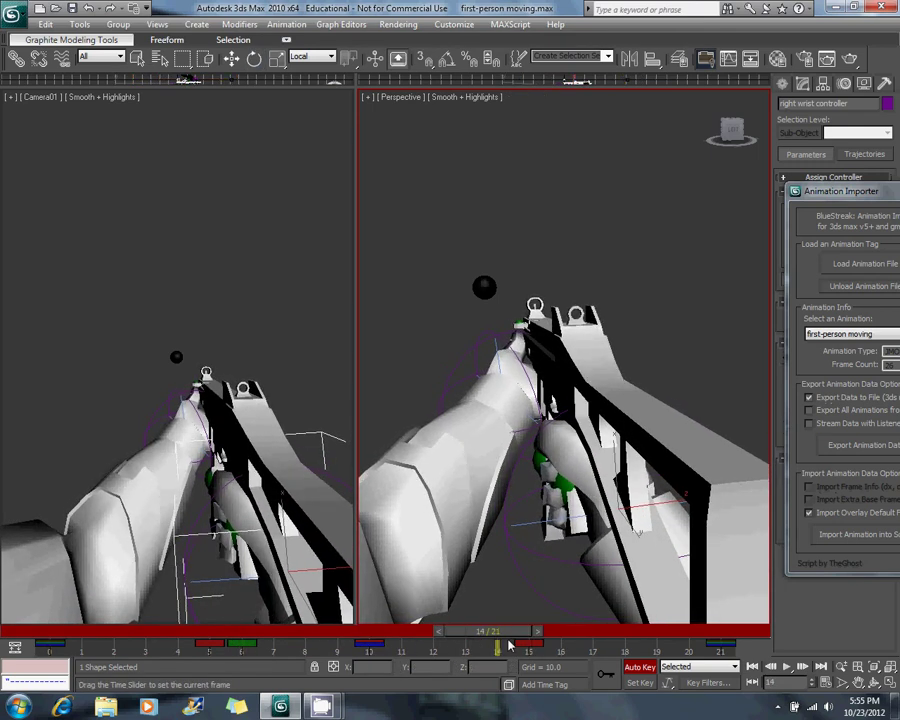
pyautogui.press('e')
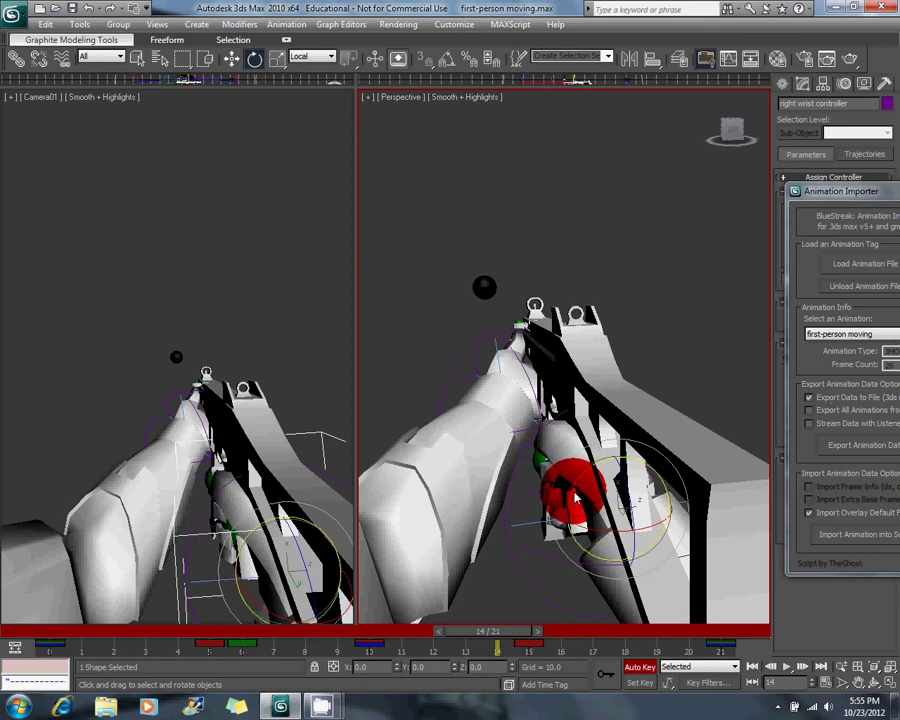
pyautogui.moveTo(574, 496); pyautogui.dragTo(578, 497)
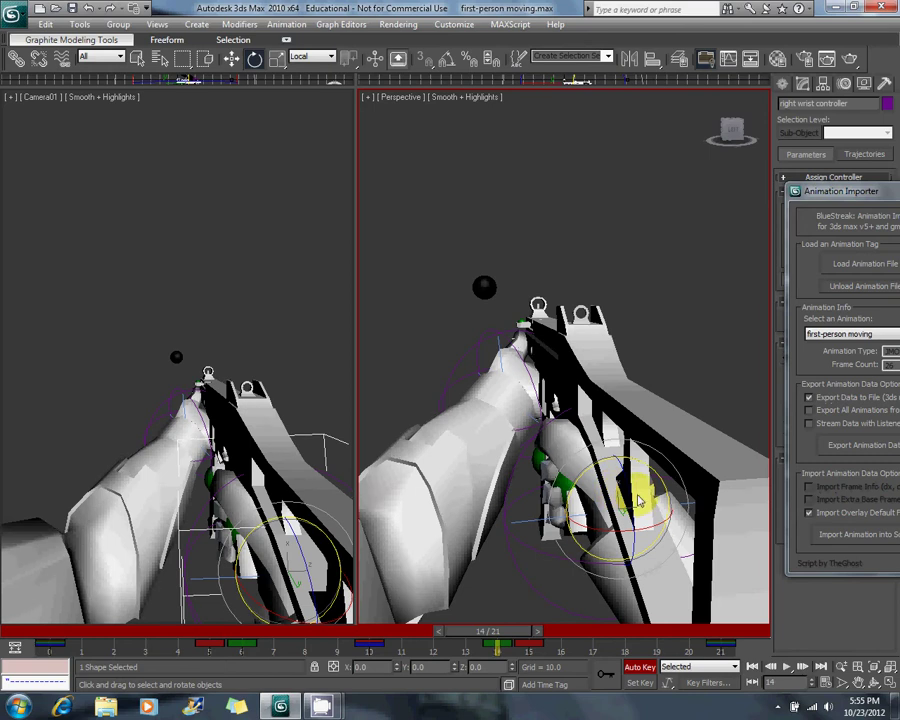
pyautogui.moveTo(635, 501); pyautogui.dragTo(637, 500)
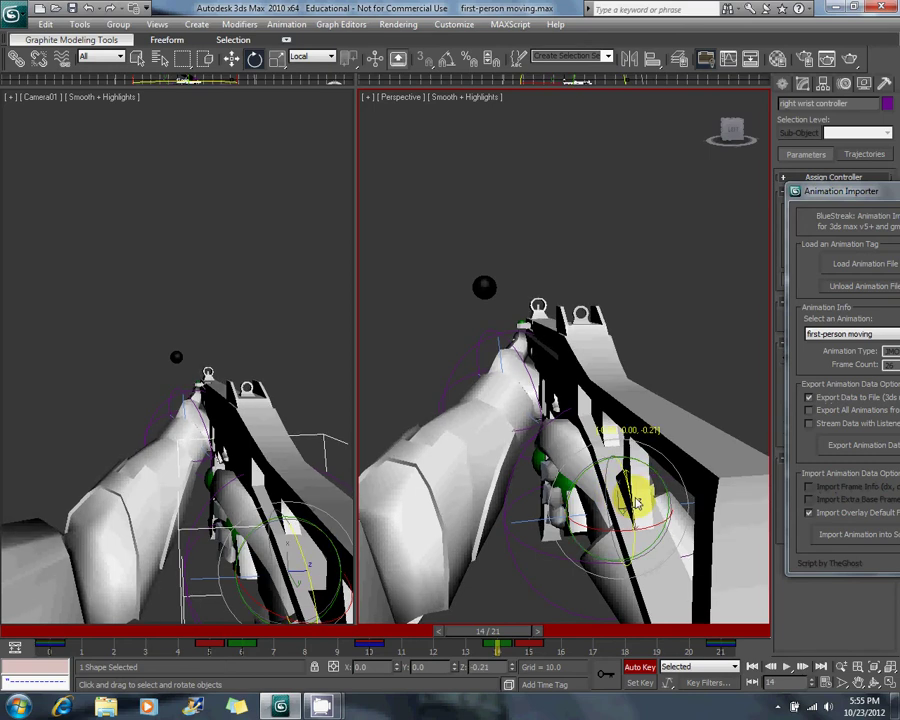
pyautogui.moveTo(488, 631)
pyautogui.mouseDown()
pyautogui.moveTo(70, 670)
pyautogui.moveTo(620, 654)
pyautogui.moveTo(156, 644)
pyautogui.moveTo(206, 636)
pyautogui.moveTo(498, 647)
pyautogui.moveTo(490, 647)
pyautogui.mouseUp()
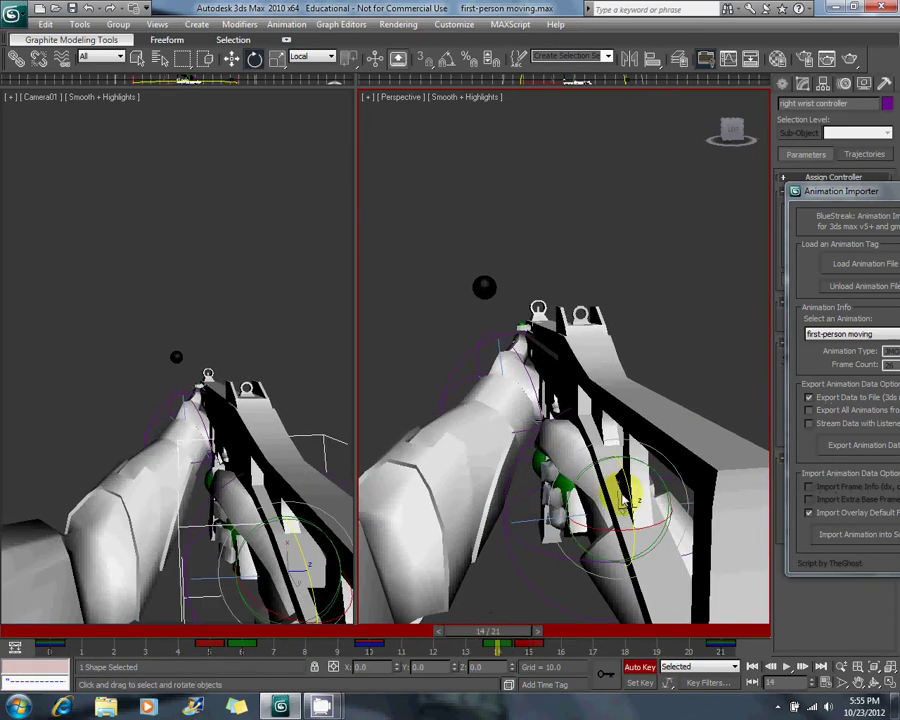
pyautogui.moveTo(631, 500); pyautogui.dragTo(631, 498)
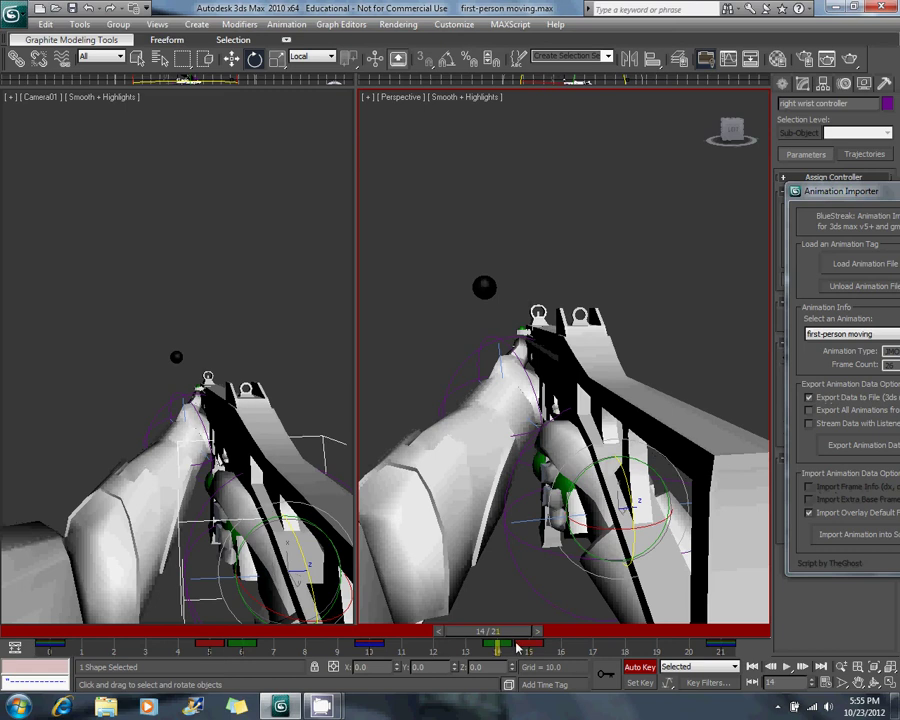
# Rotate the right wrist controller about -0.13 degrees around its local Z axis at frame 6.
pyautogui.moveTo(518, 648); pyautogui.dragTo(240, 640)
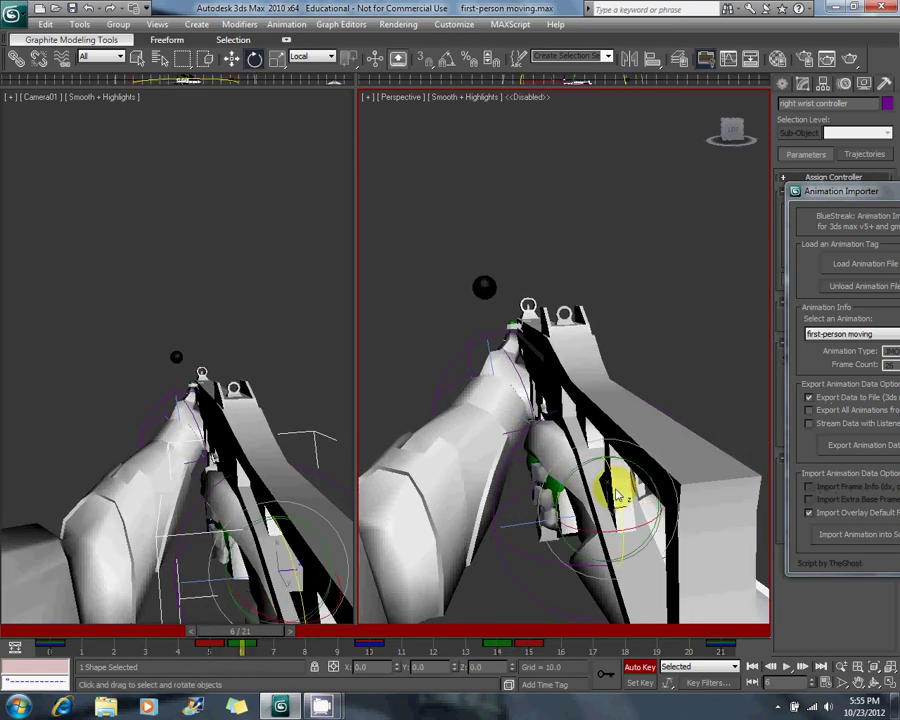
pyautogui.moveTo(618, 494); pyautogui.dragTo(631, 495)
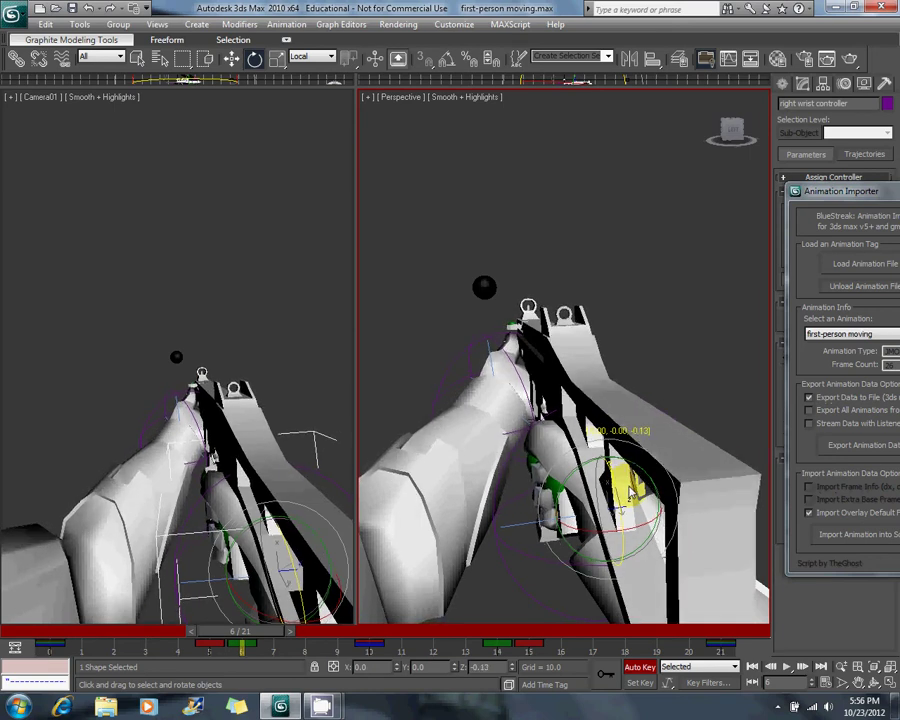
# Scrub the timeline, deselect the controller and play the moving animation in the Camera01 view to check the sway.
pyautogui.moveTo(241, 638); pyautogui.dragTo(415, 650)
pyautogui.click(317, 388)
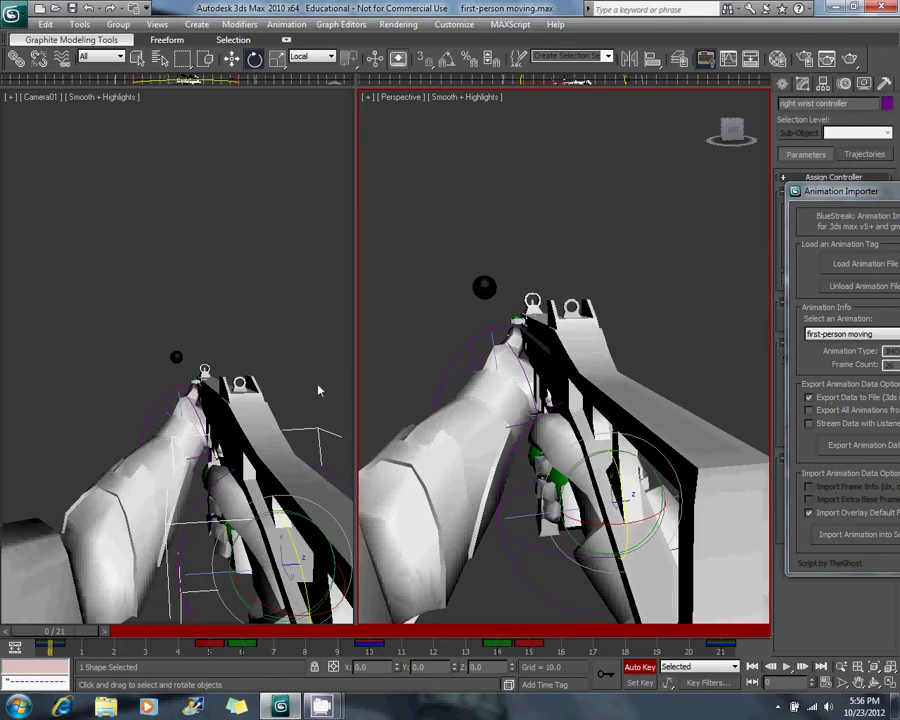
pyautogui.click(788, 667)
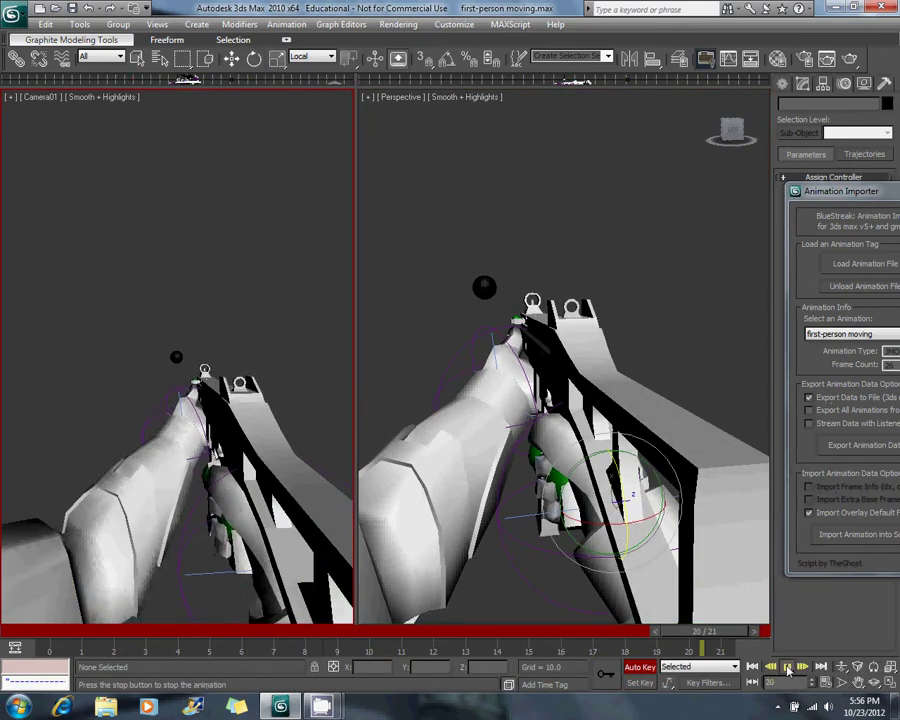
# Rotate the right wrist controller slightly about its local Z axis at frame 14.
pyautogui.click(788, 670)
pyautogui.click(259, 631)
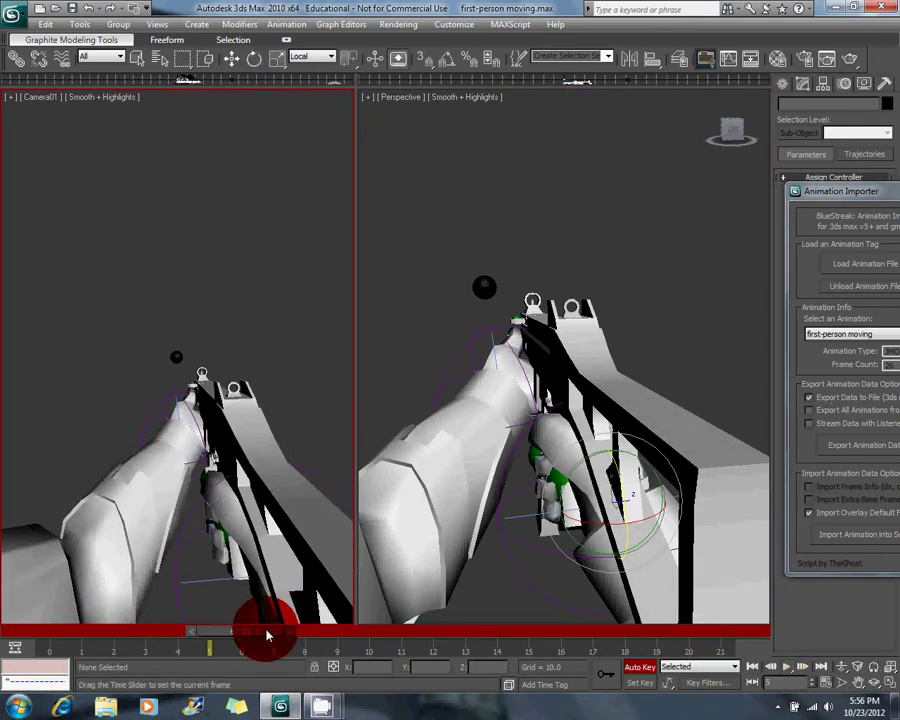
pyautogui.click(516, 580)
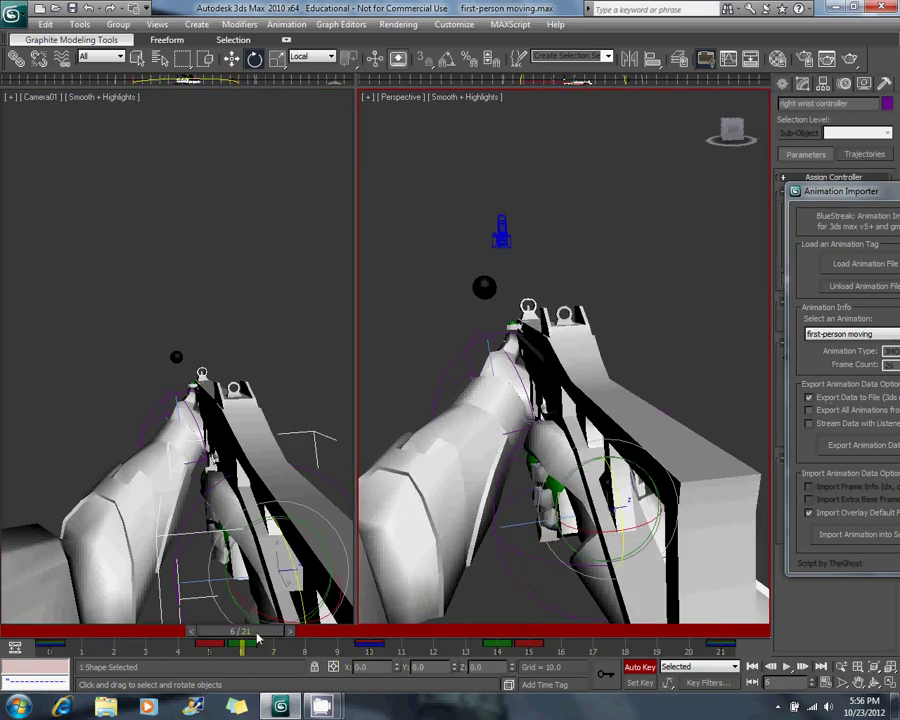
pyautogui.moveTo(257, 638); pyautogui.dragTo(508, 634)
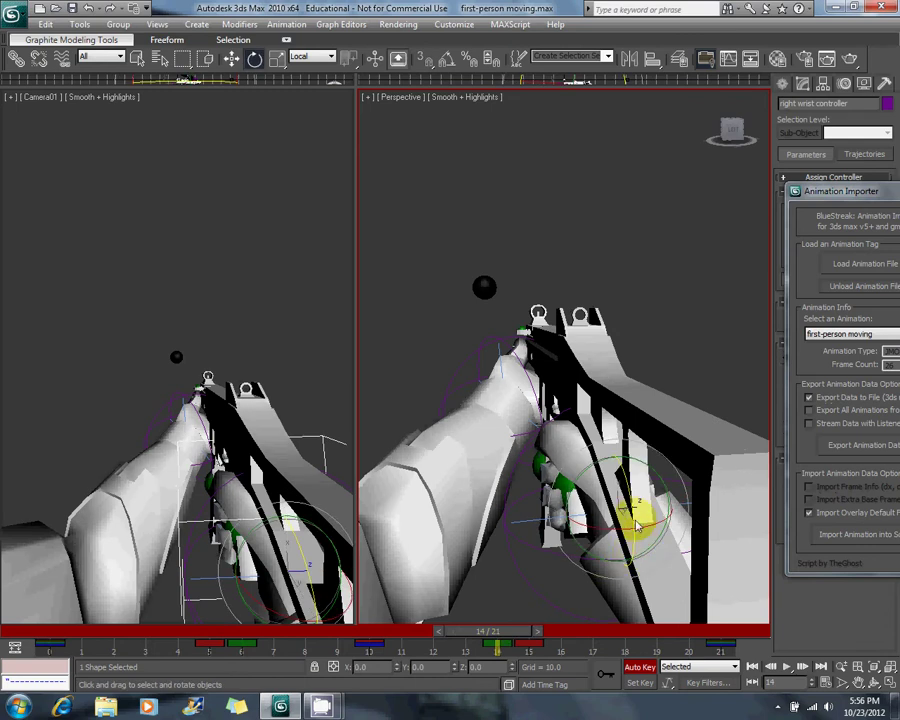
pyautogui.moveTo(633, 509); pyautogui.dragTo(635, 509)
# Rotate the right wrist controller slightly about its local Z axis at frame 6.
pyautogui.moveTo(475, 641); pyautogui.dragTo(241, 633)
pyautogui.moveTo(622, 509); pyautogui.dragTo(621, 514)
# Play the moving animation in the Camera01 view, at split and at full viewport size, to check the sway.
pyautogui.moveTo(237, 639); pyautogui.dragTo(8, 587)
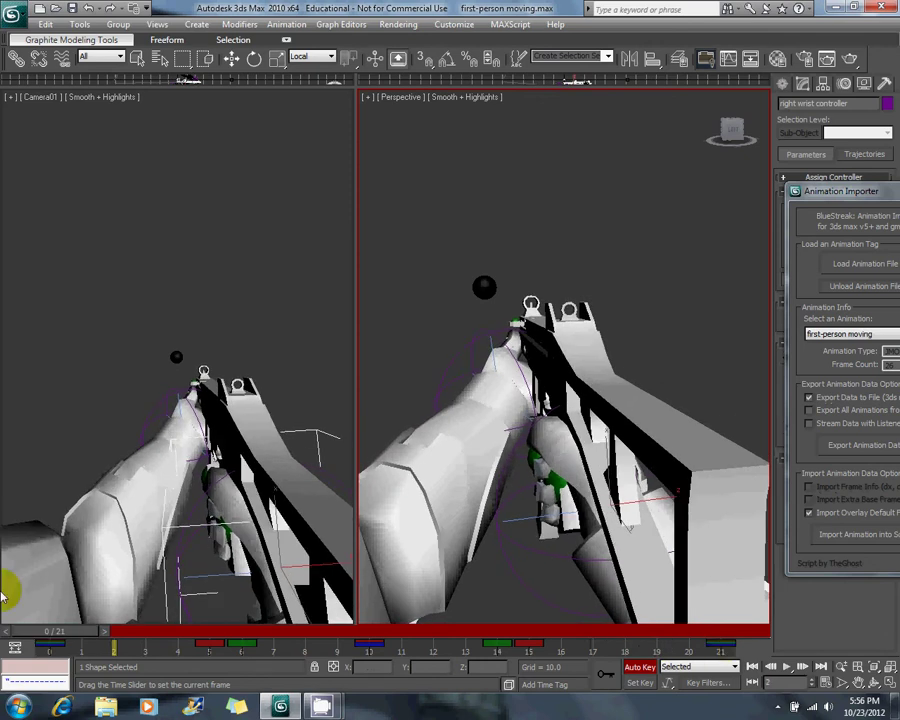
pyautogui.press('e')
pyautogui.click(787, 666)
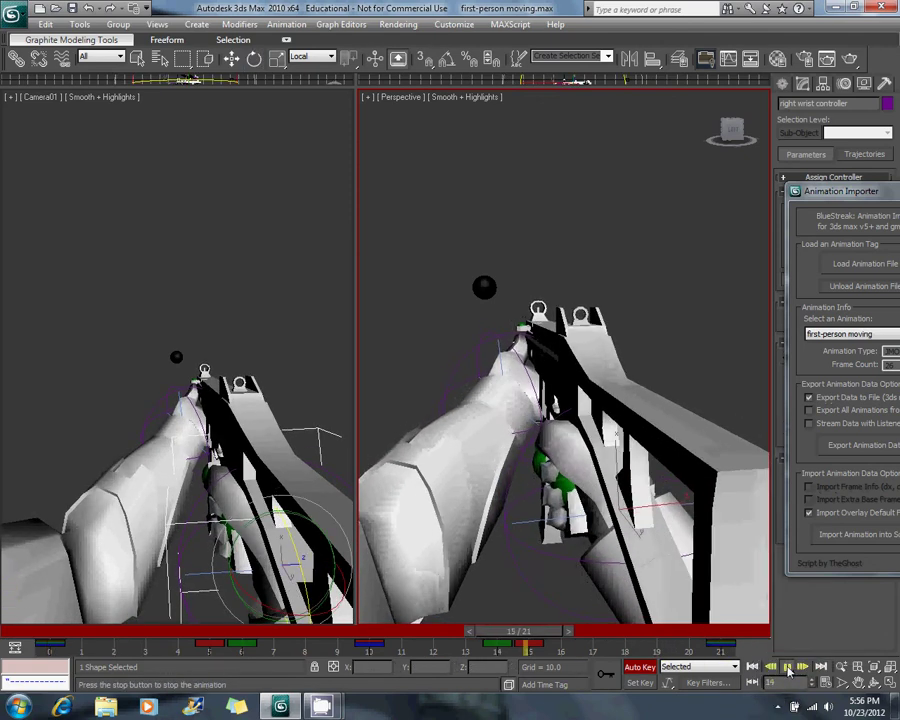
pyautogui.click(787, 666)
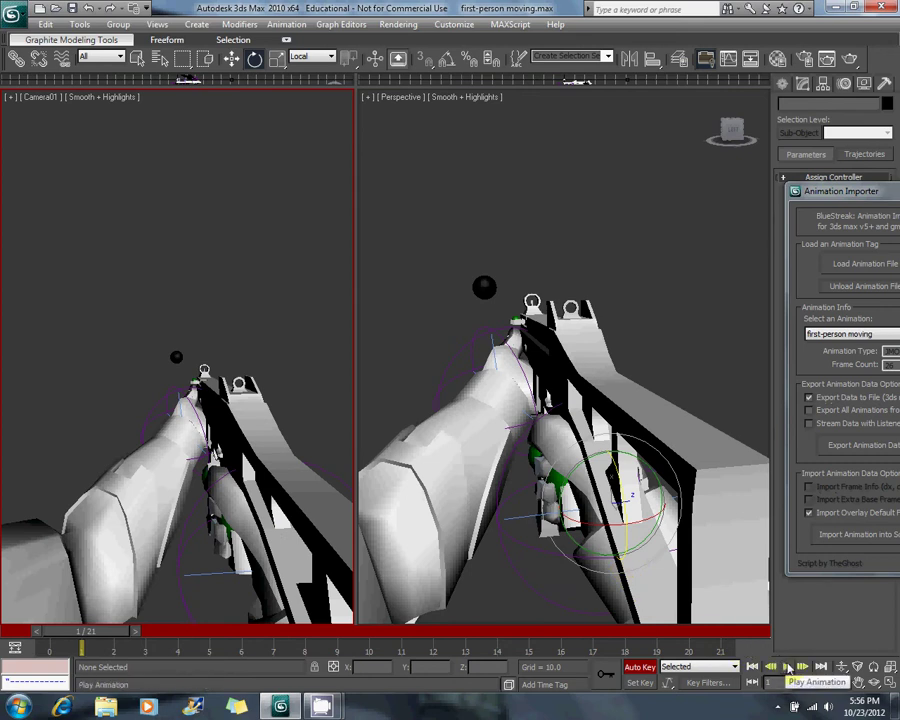
pyautogui.click(787, 666)
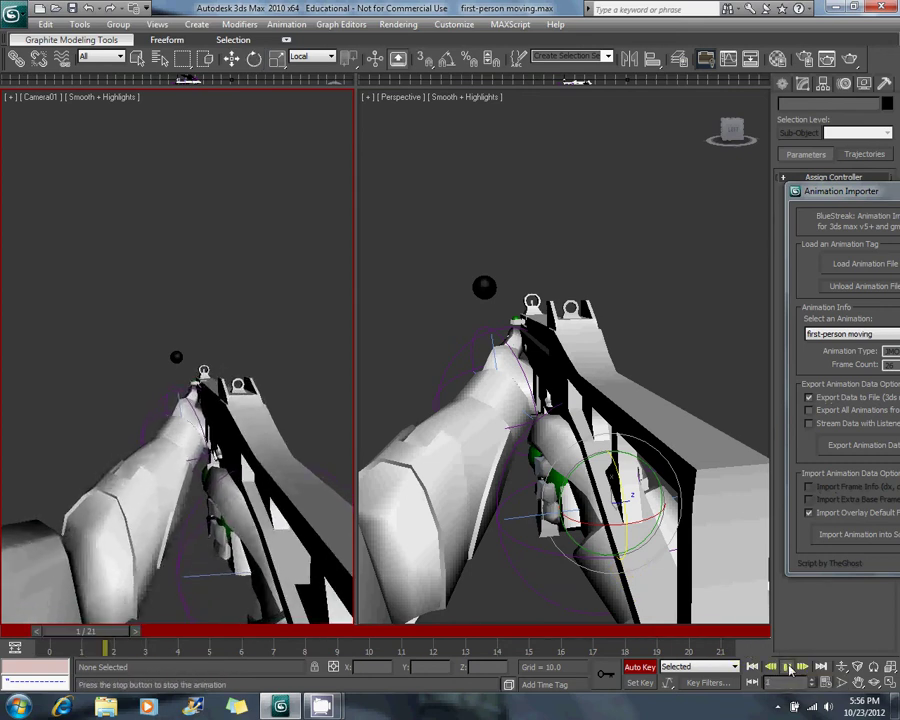
pyautogui.click(790, 668)
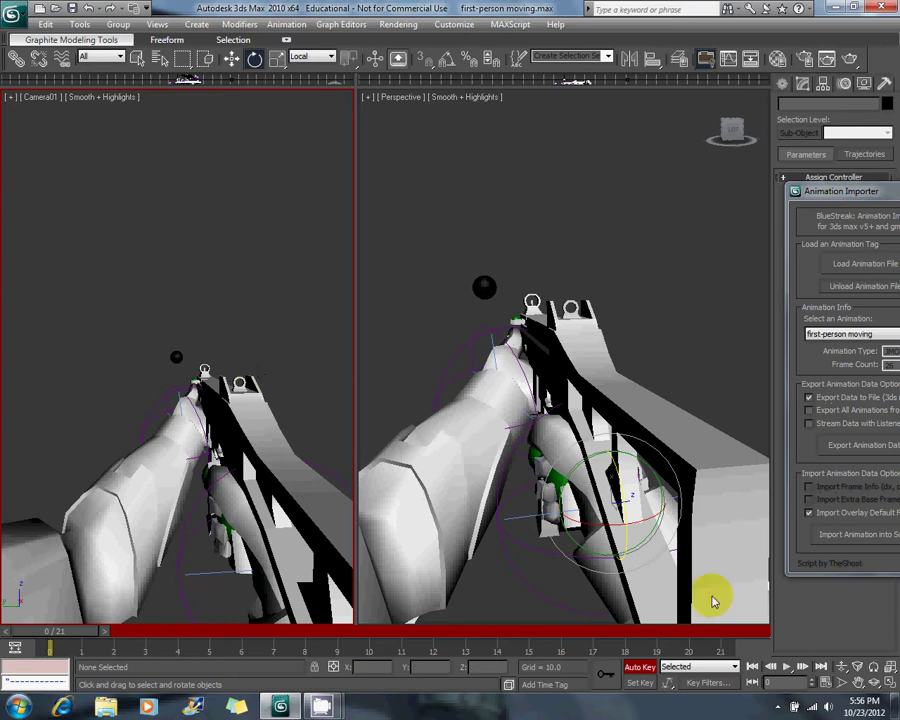
pyautogui.hotkey('alt', 'w')
pyautogui.click(787, 666)
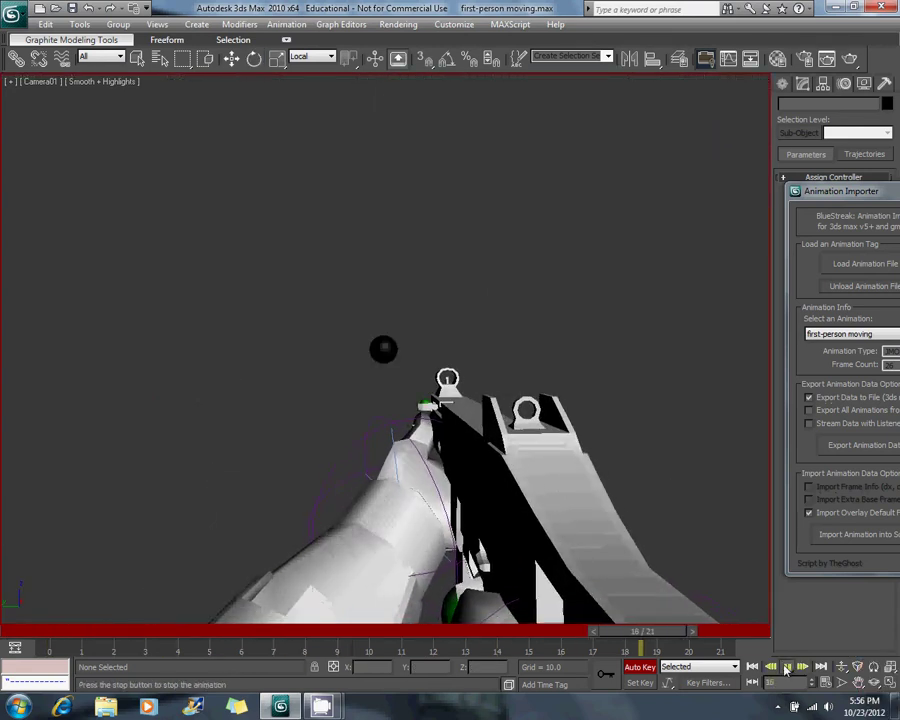
pyautogui.click(786, 667)
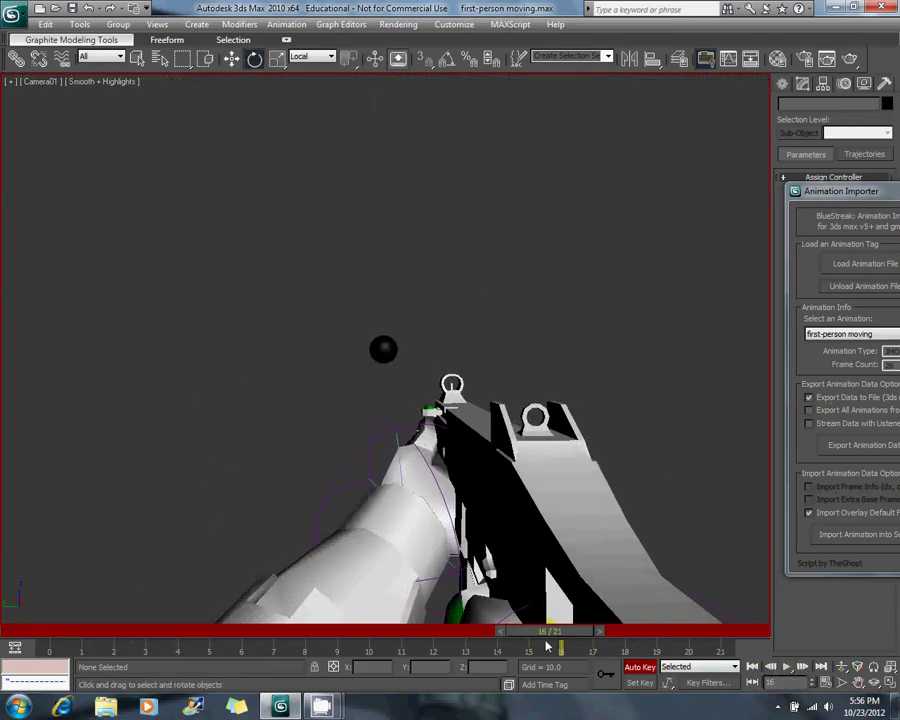
# Rotate the right wrist controller about 1.1 degrees around its local Z axis at frame 14.
pyautogui.hotkey('ctrl', 'a')
pyautogui.moveTo(538, 634); pyautogui.dragTo(490, 633)
pyautogui.click(891, 687)
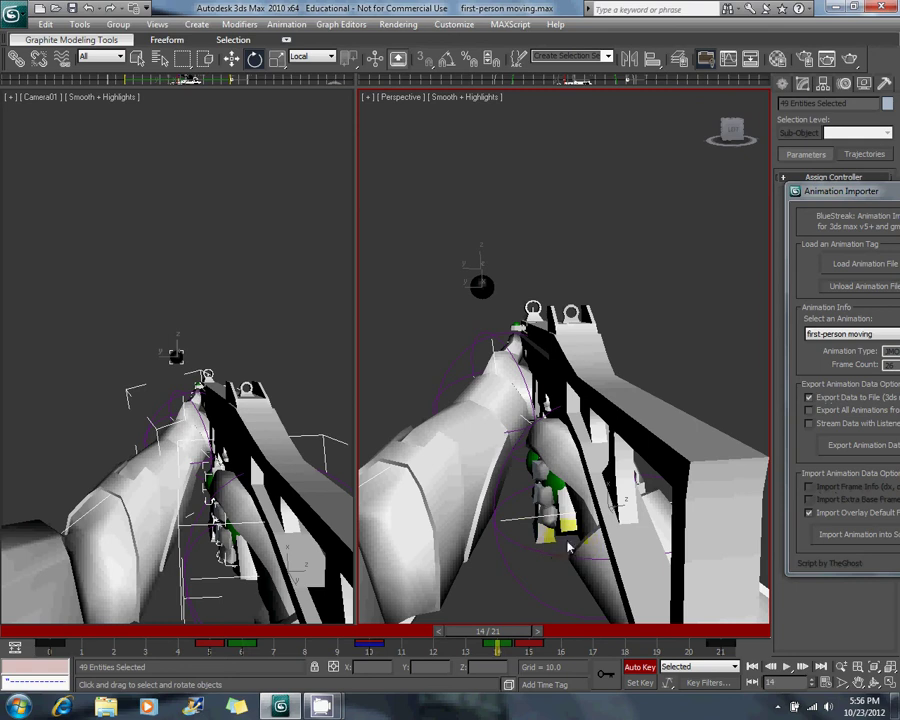
pyautogui.keyDown('alt'); pyautogui.moveTo(570, 547); pyautogui.dragTo(550, 553, button='middle'); pyautogui.keyUp('alt')
pyautogui.click(638, 530)
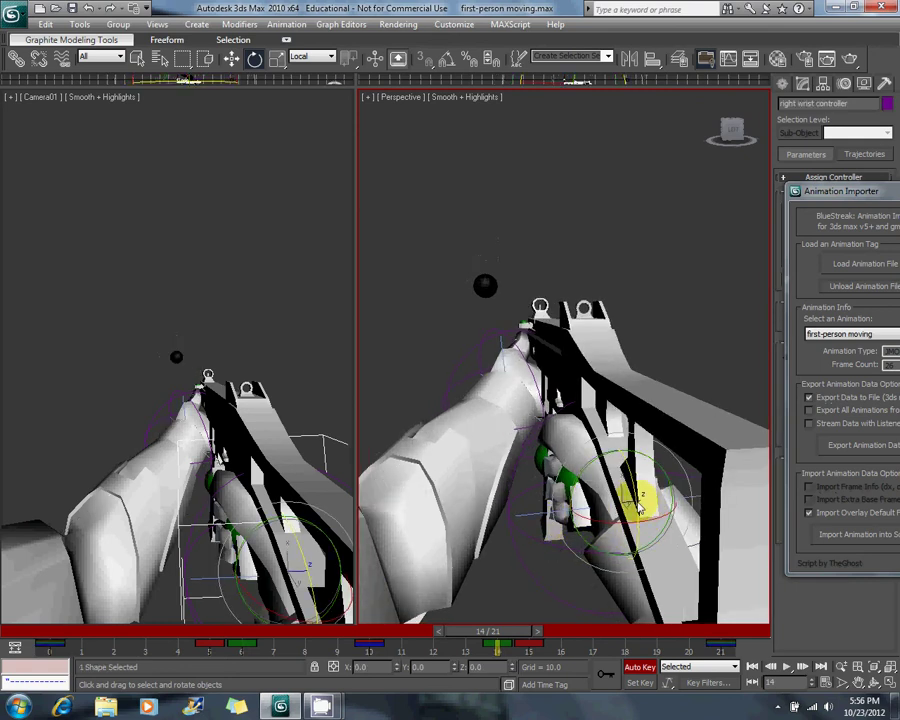
pyautogui.moveTo(637, 505); pyautogui.dragTo(638, 495)
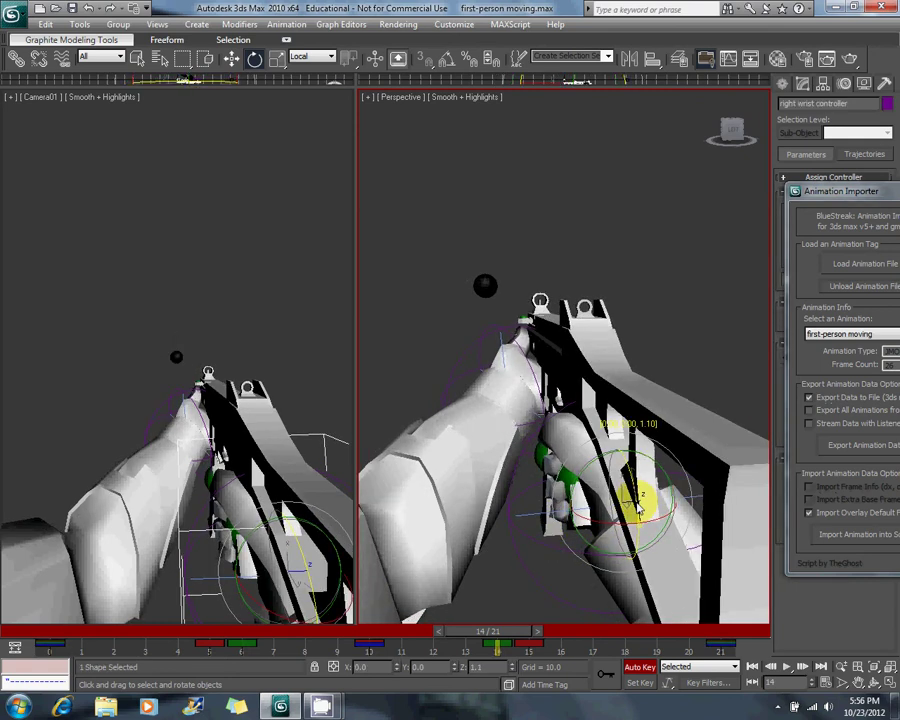
# Replay the animation from frame 0 in Camera01, including in the maximized view, to check the adjusted tilt.
pyautogui.moveTo(476, 630); pyautogui.dragTo(72, 570)
pyautogui.click(76, 369)
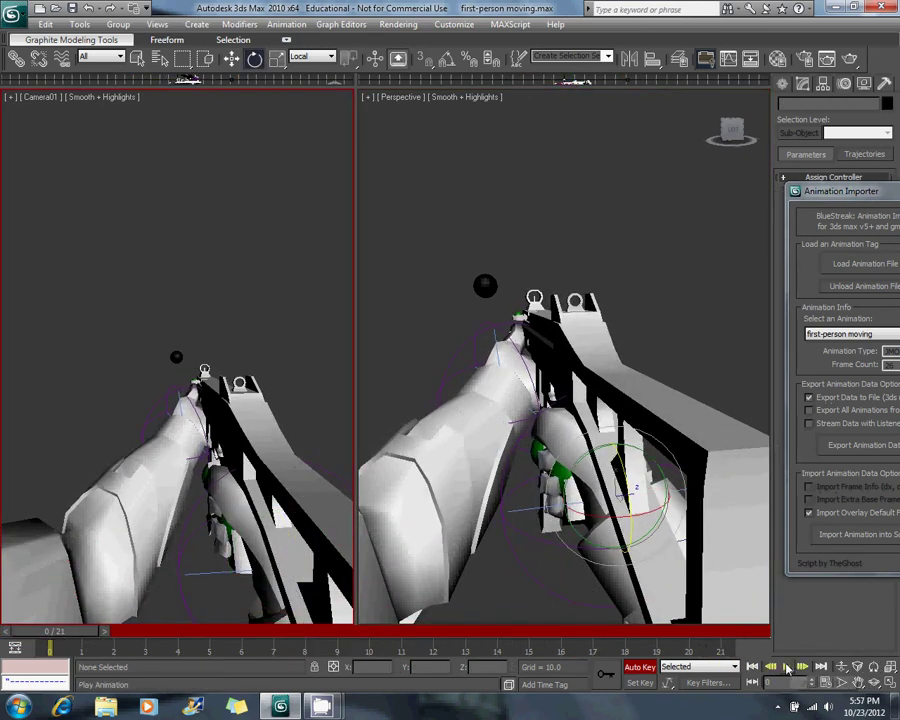
pyautogui.click(787, 666)
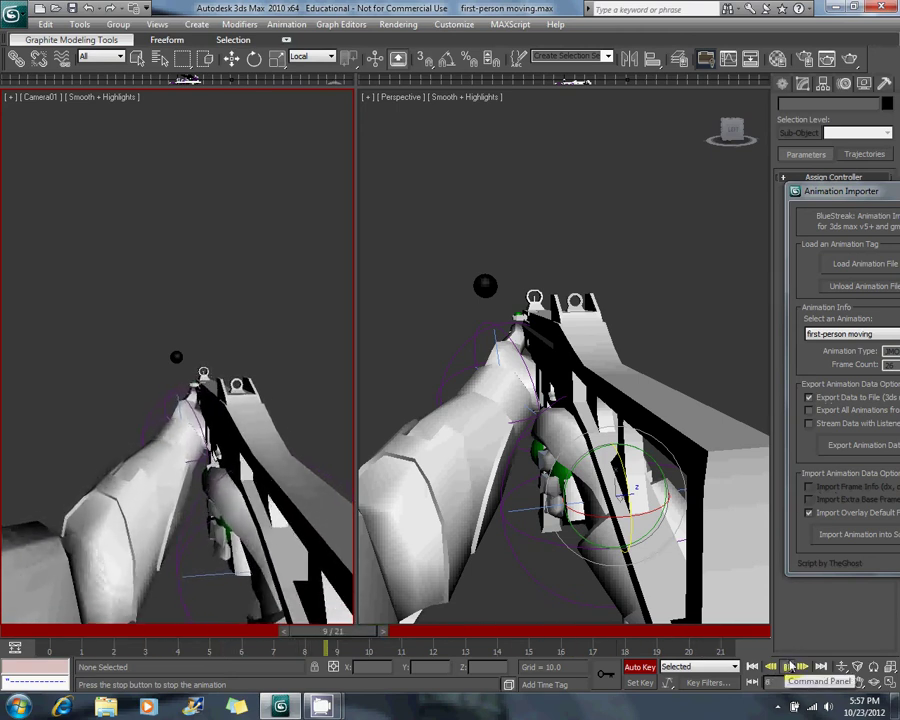
pyautogui.click(787, 665)
pyautogui.click(891, 686)
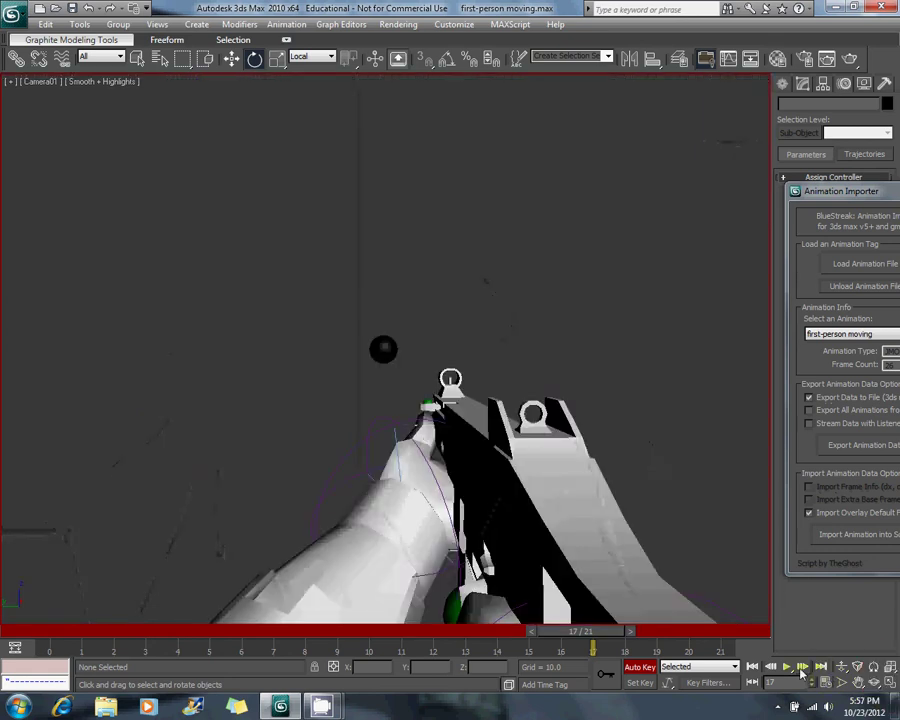
pyautogui.click(787, 666)
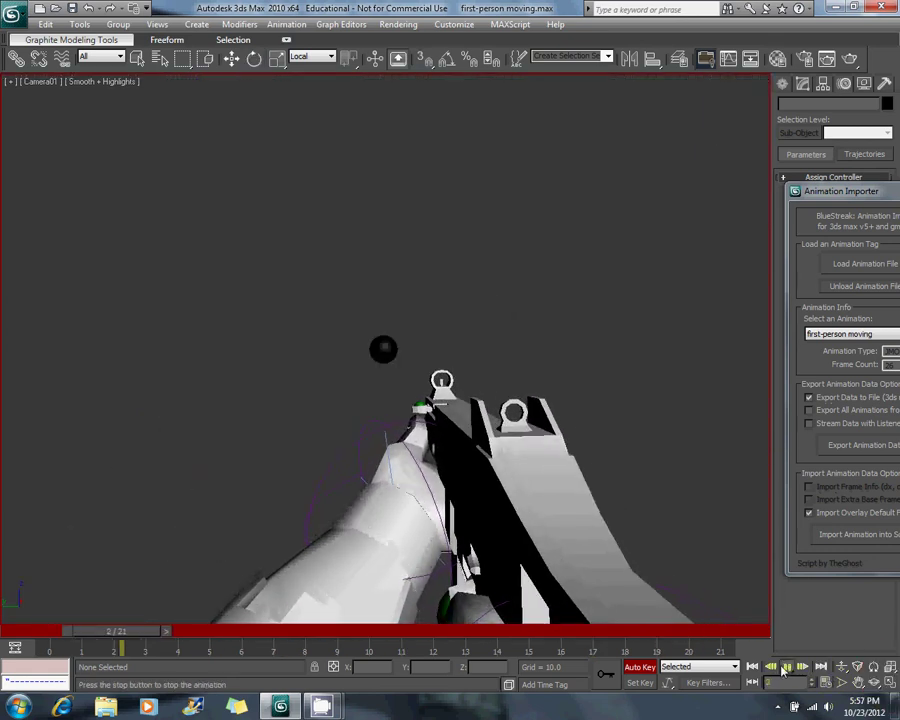
pyautogui.click(787, 667)
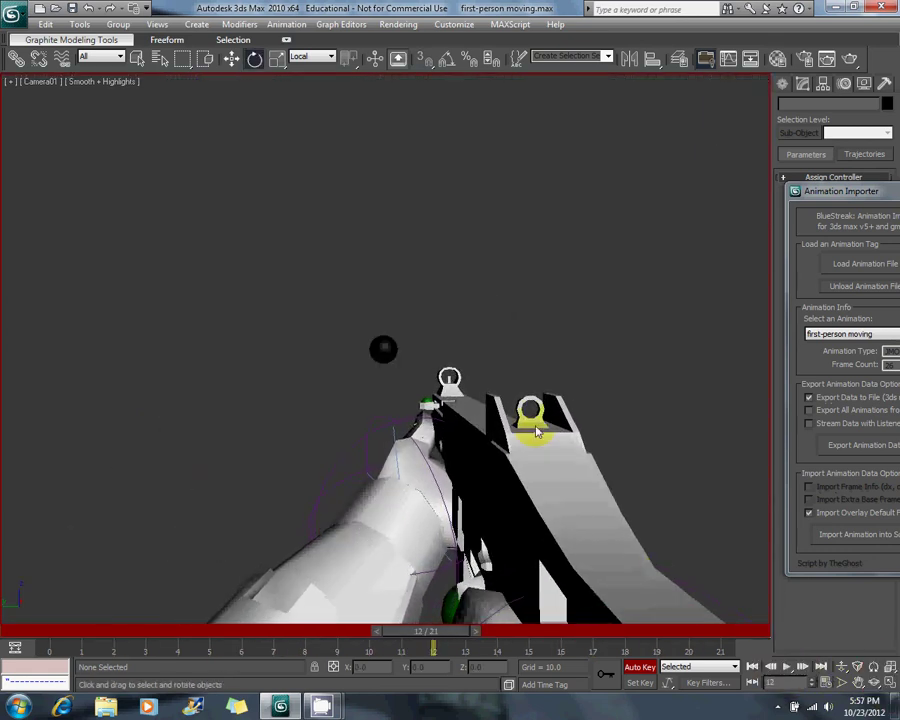
# Save the first-person moving scene and run the Anim Exporter script.
pyautogui.click(14, 14)
pyautogui.click(20, 138)
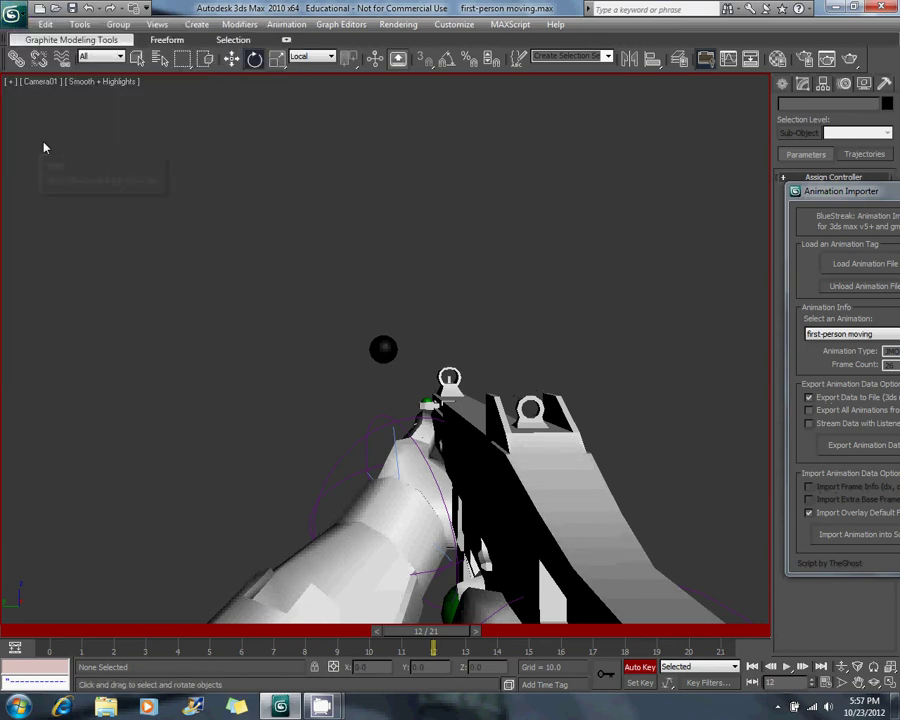
pyautogui.click(510, 24)
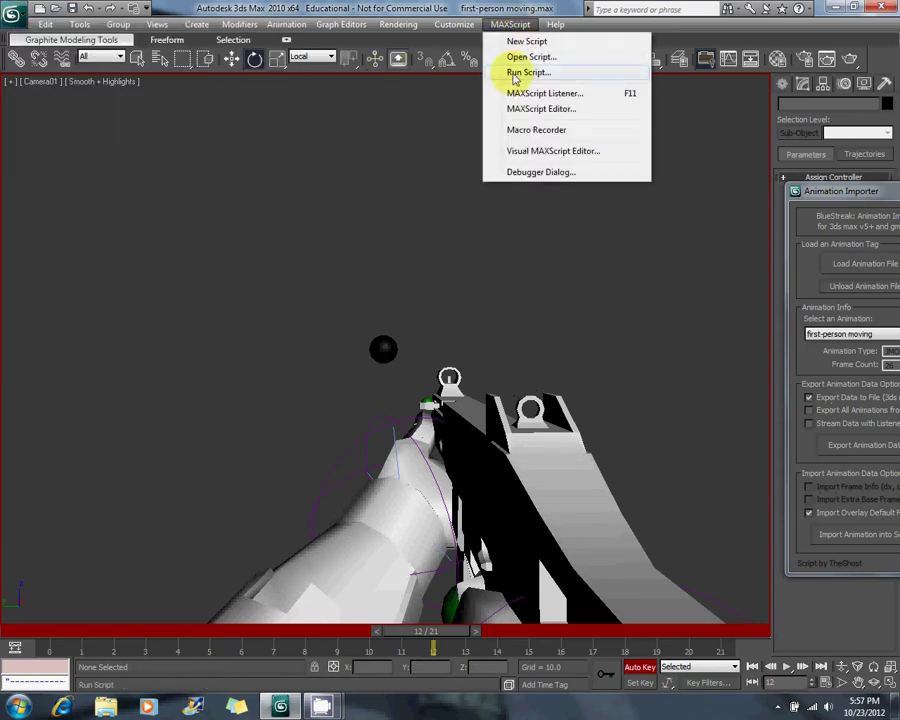
pyautogui.click(514, 73)
pyautogui.doubleClick(96, 147)
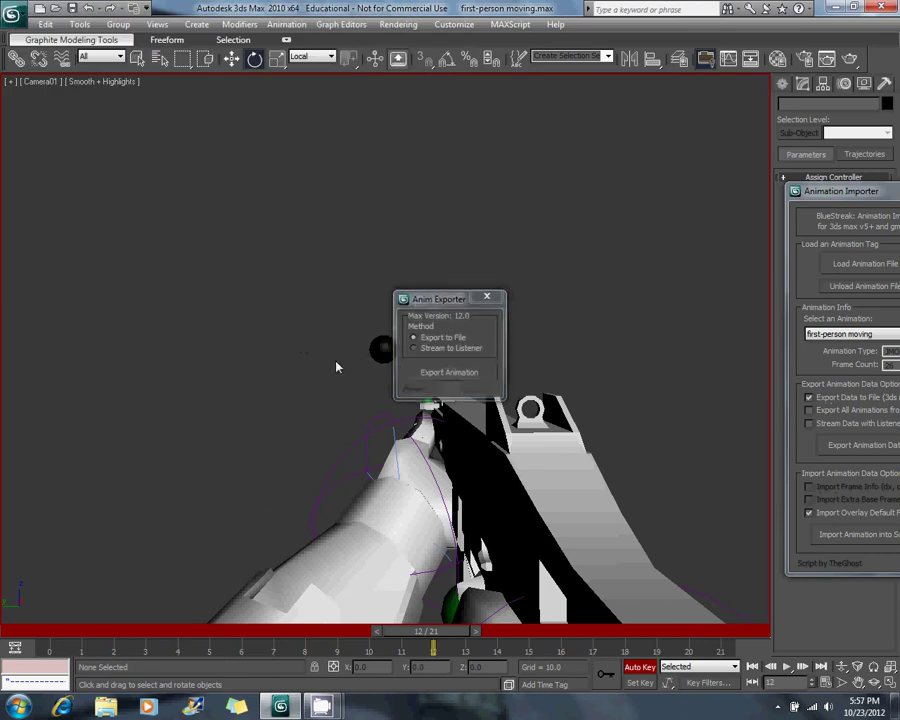
# Export the animation to the UMP_45 animations folder as "first-person moving" in JMO format and close the exporter.
pyautogui.click(424, 373)
pyautogui.click(115, 35)
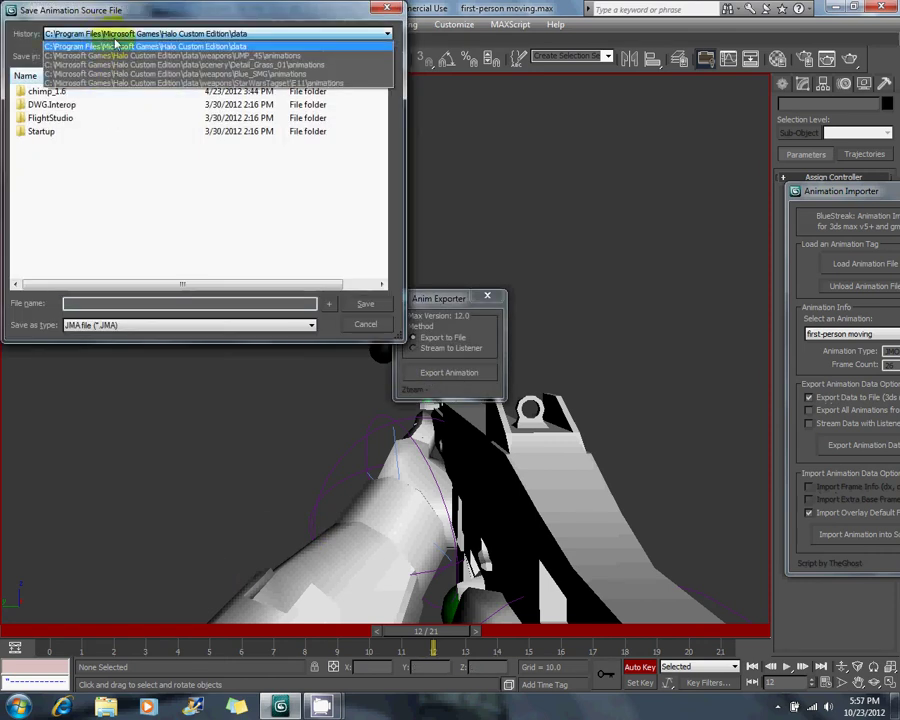
pyautogui.click(120, 56)
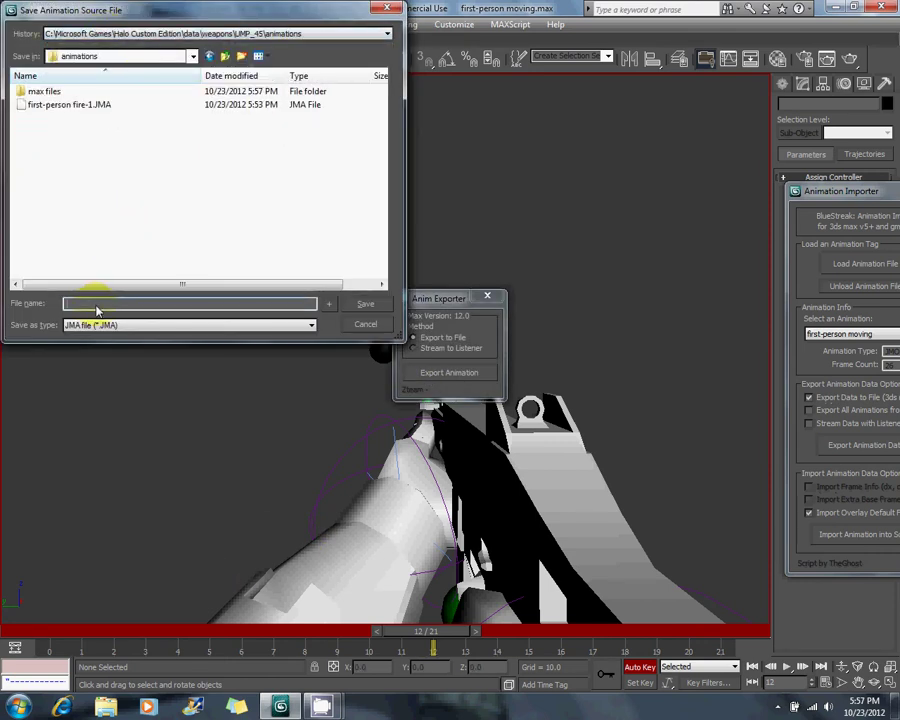
pyautogui.write('first-person')
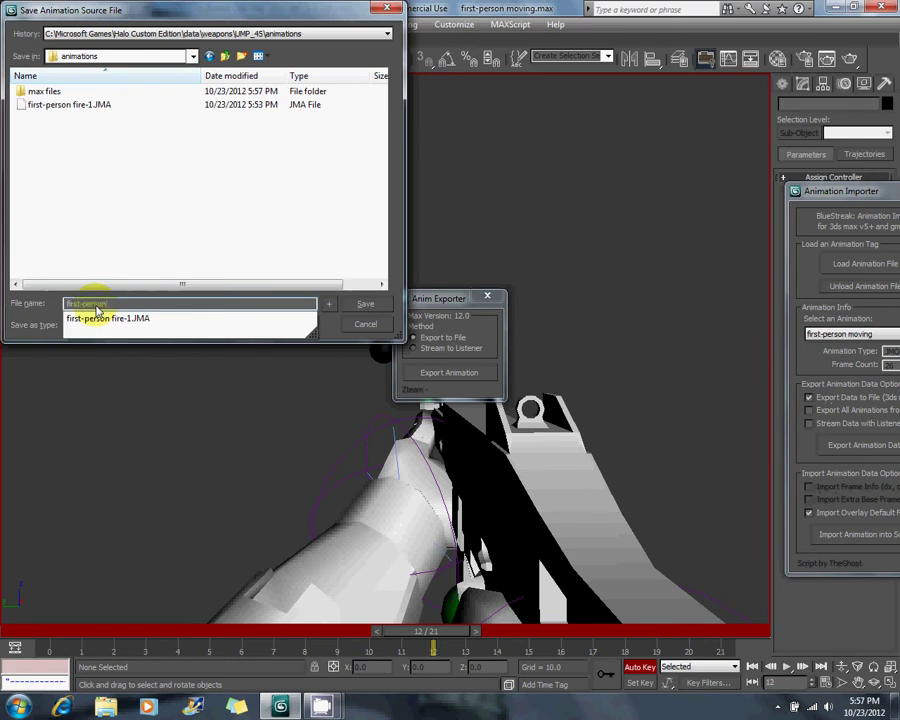
pyautogui.write(' moving')
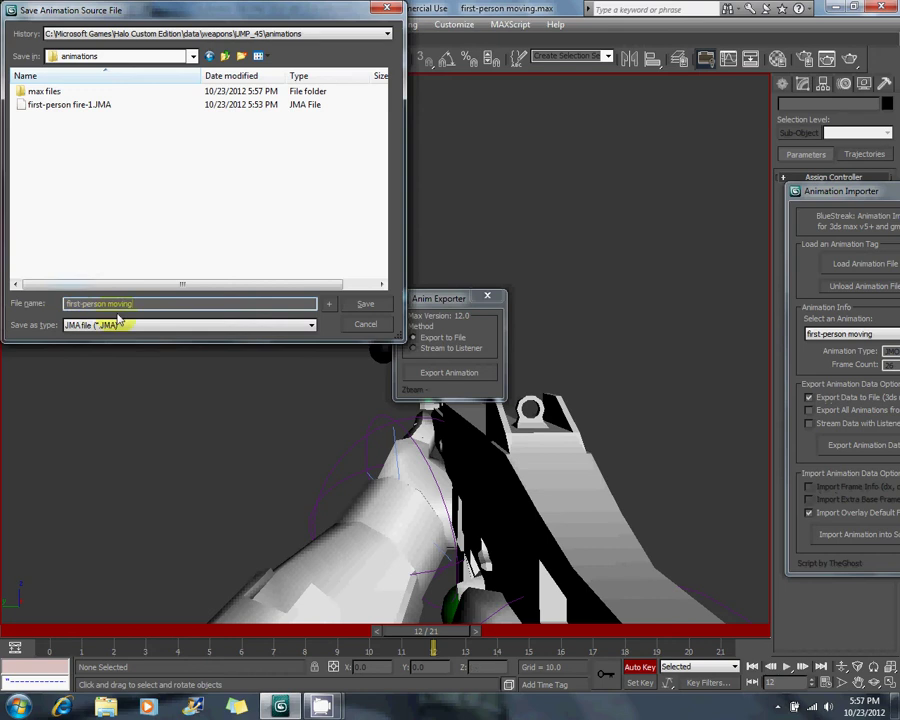
pyautogui.click(196, 325)
pyautogui.click(173, 347)
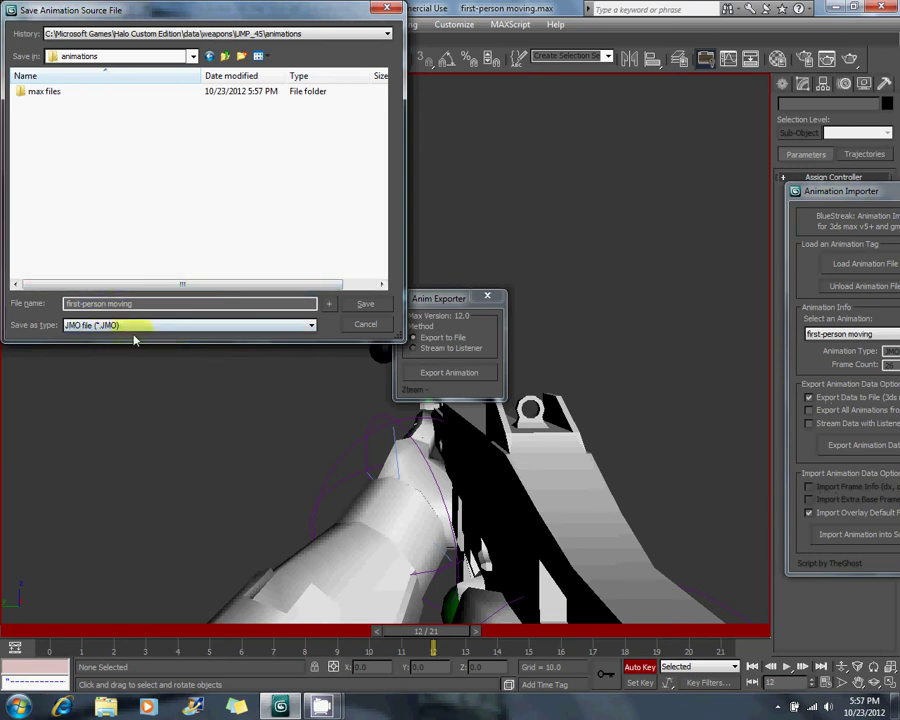
pyautogui.click(365, 303)
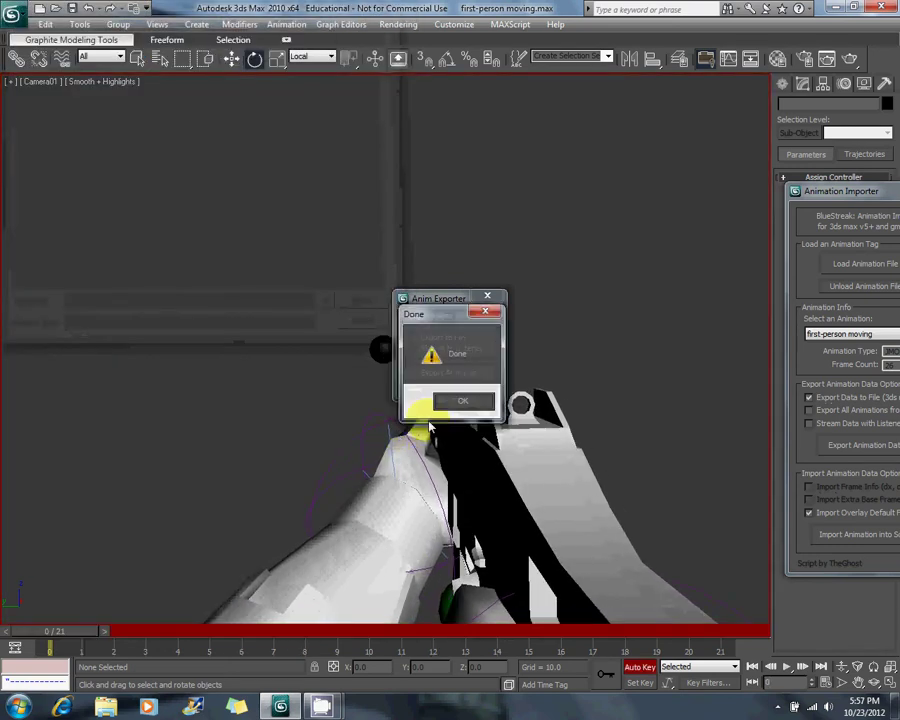
pyautogui.click(440, 401)
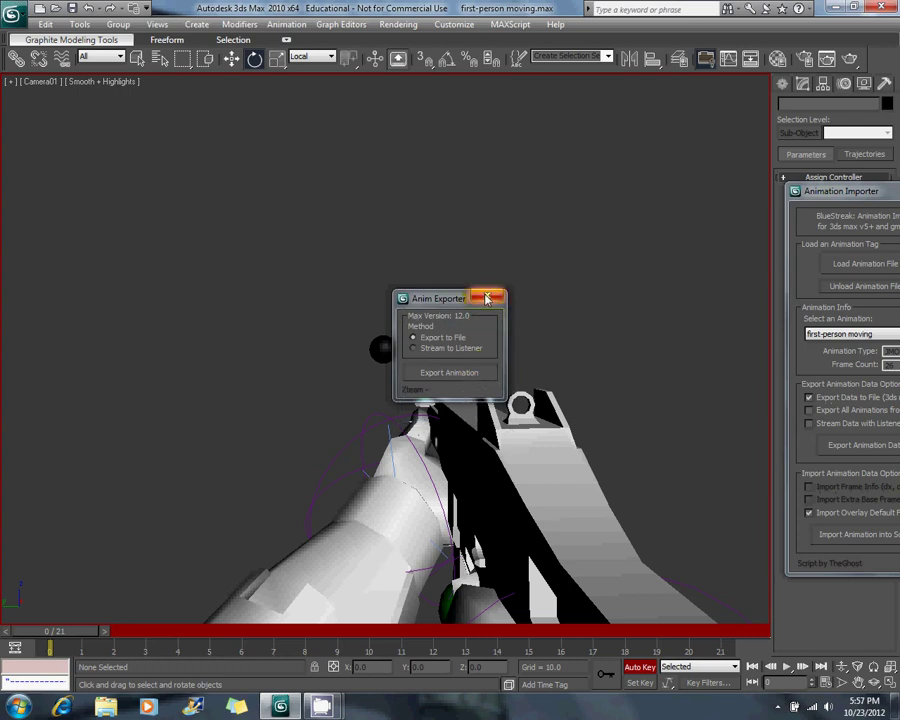
pyautogui.click(487, 298)
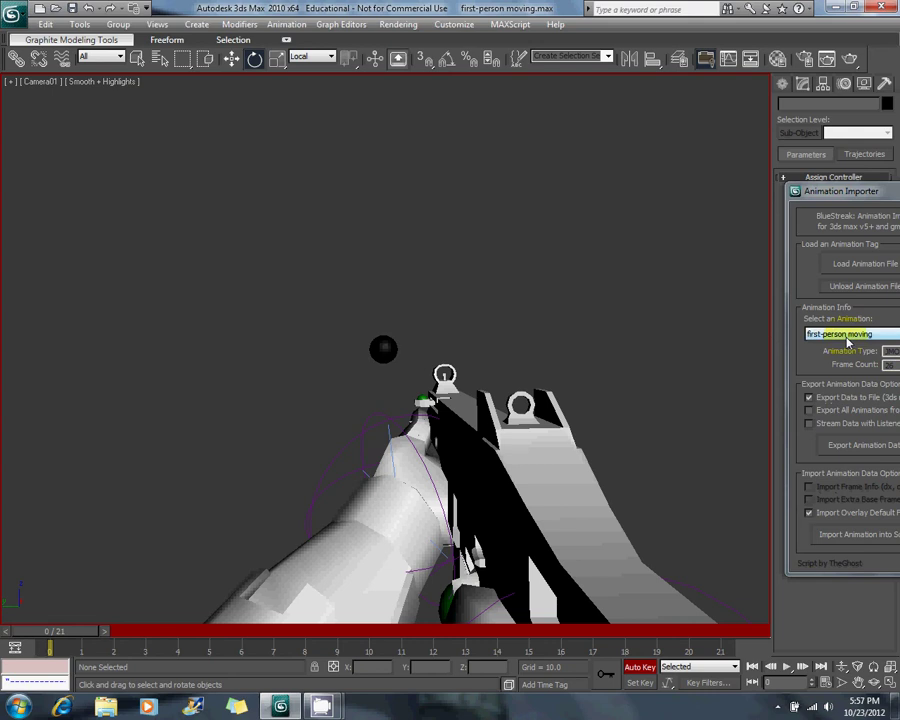
# Choose first-person overlays in the Animation Importer and restore the multi-viewport layout with Perspective active.
pyautogui.click(847, 334)
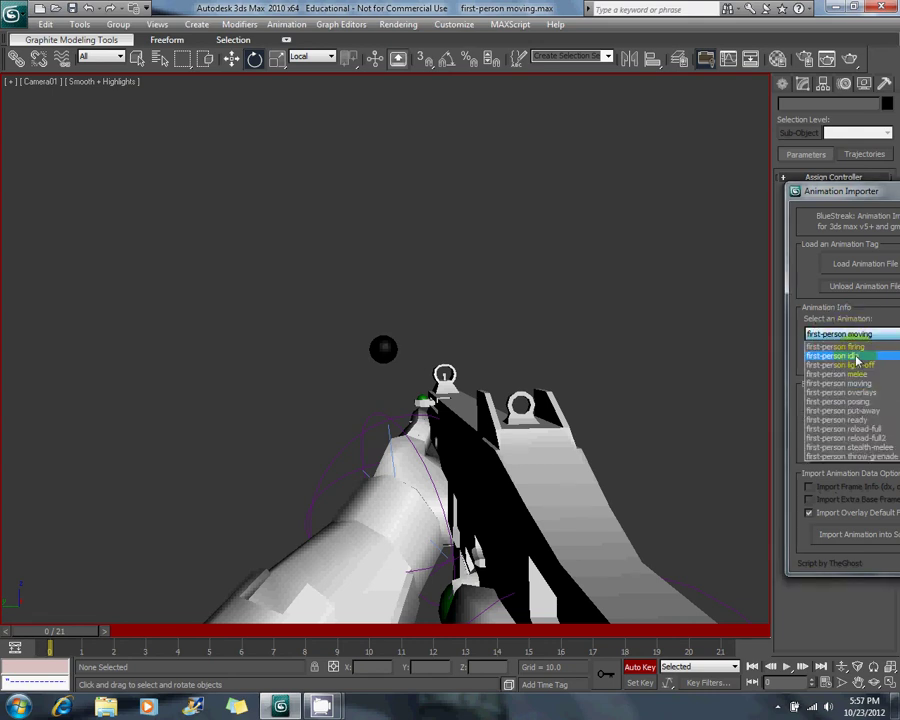
pyautogui.click(863, 393)
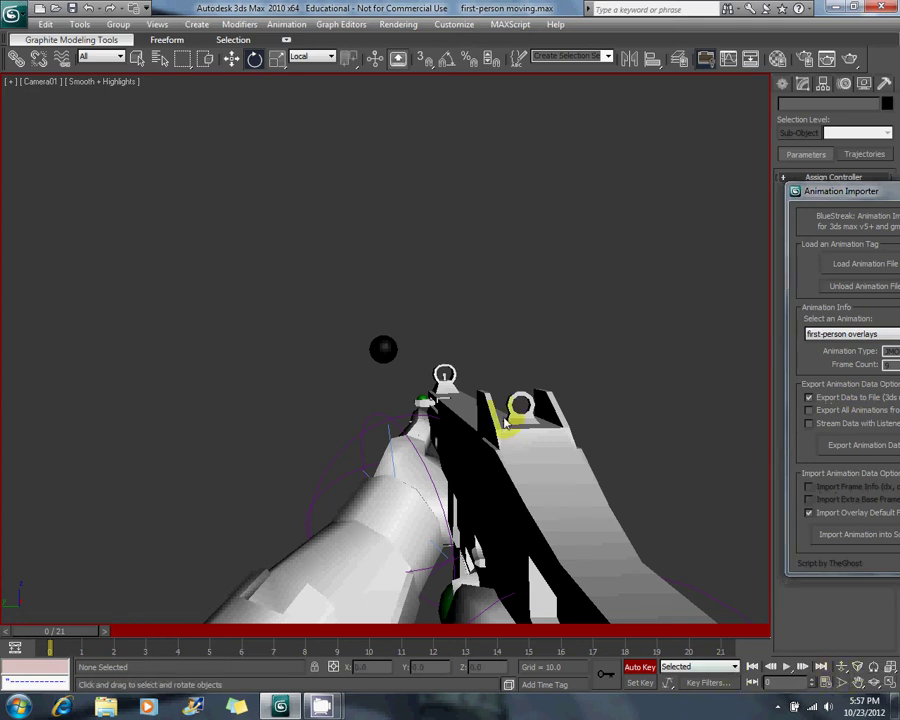
pyautogui.click(889, 683)
pyautogui.click(580, 403)
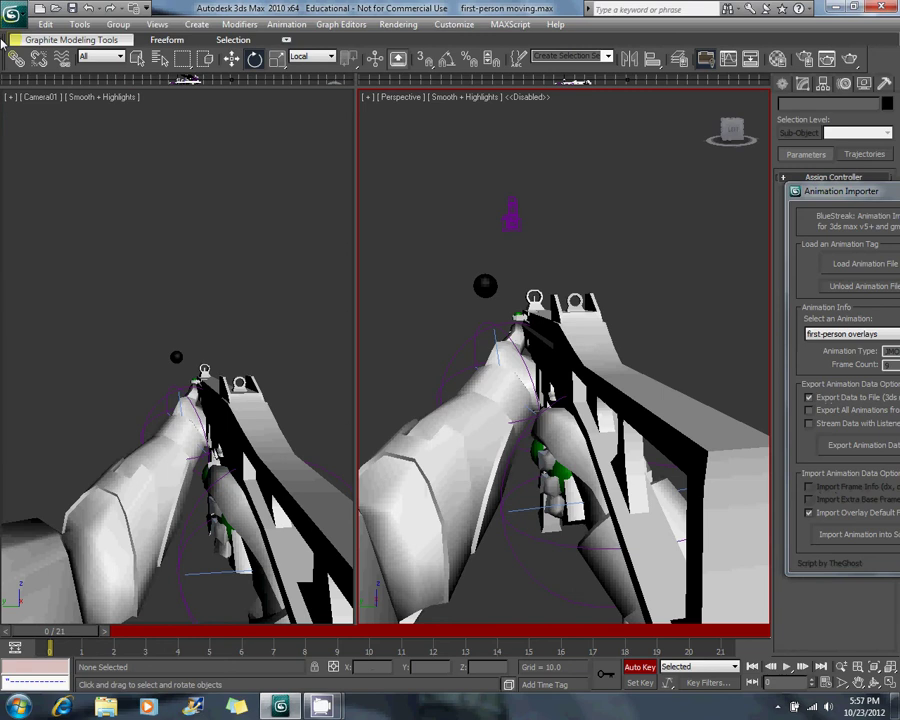
# Save the scene as a new file named "first-person overlays" in the max files folder.
pyautogui.click(20, 18)
pyautogui.click(46, 170)
pyautogui.write('fi')
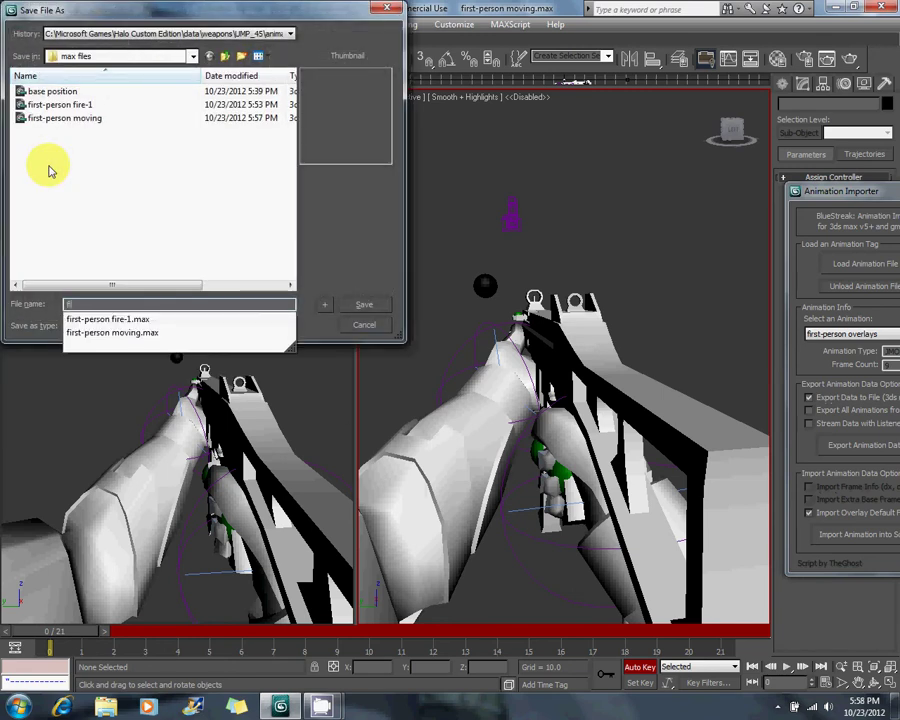
pyautogui.write('rst-person overlays')
pyautogui.press('Return')
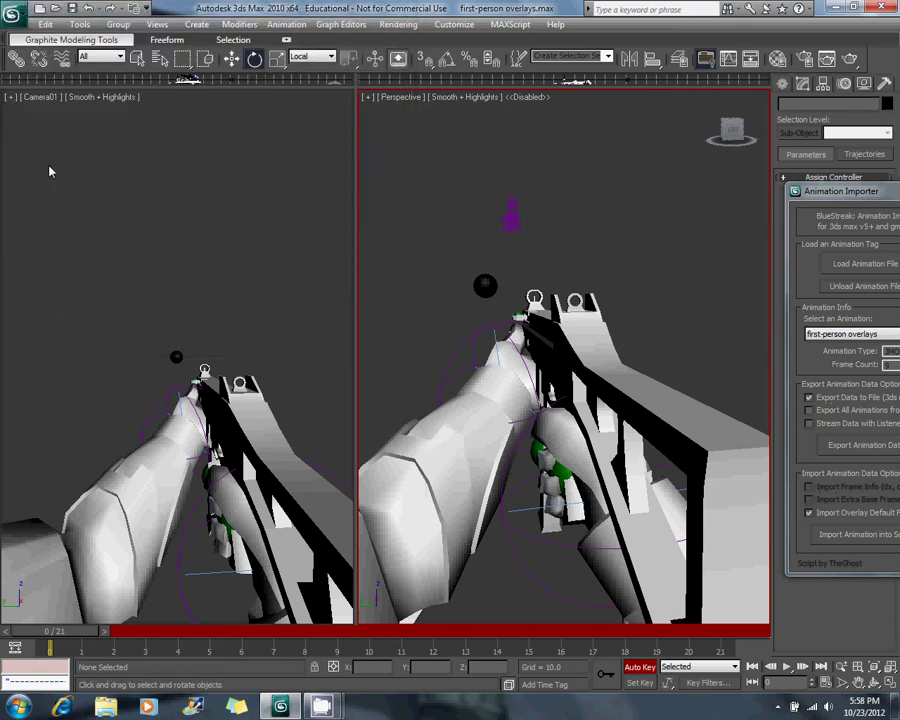
# Select all the objects in the scene and delete their animation keys after frame 0.
pyautogui.hotkey('ctrl', 'a')
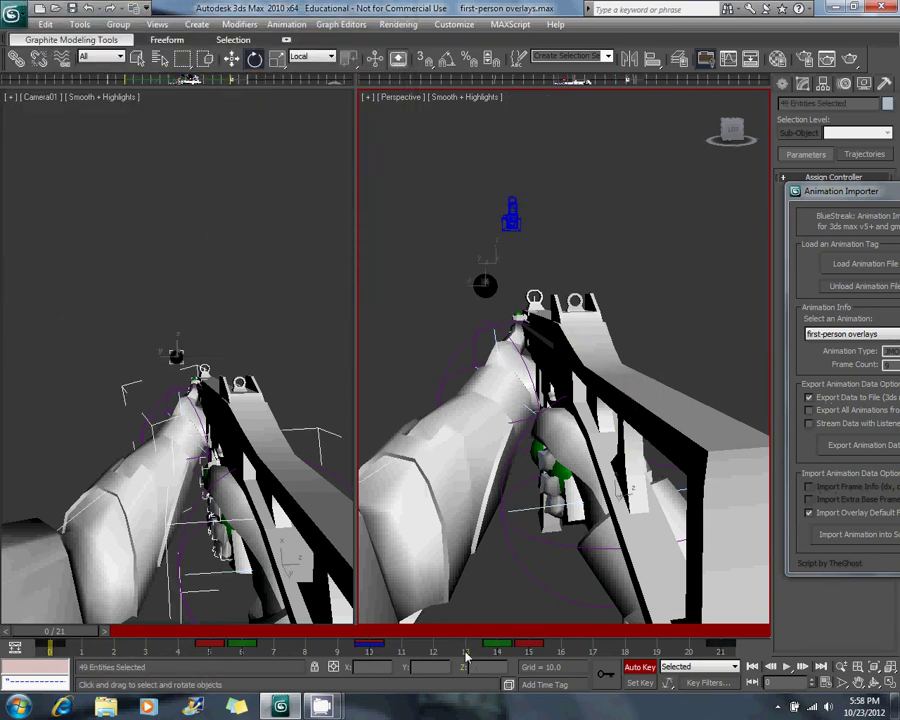
pyautogui.moveTo(180, 635); pyautogui.dragTo(182, 631)
pyautogui.press('Delete')
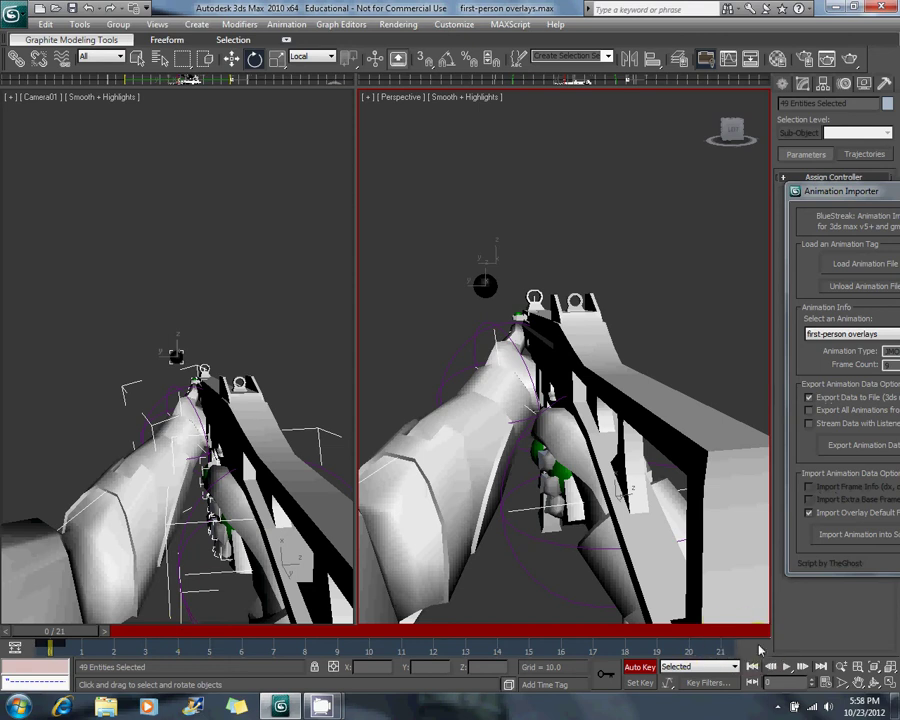
# Set the animation's end time to frame 9 in the time configuration.
pyautogui.click(826, 682)
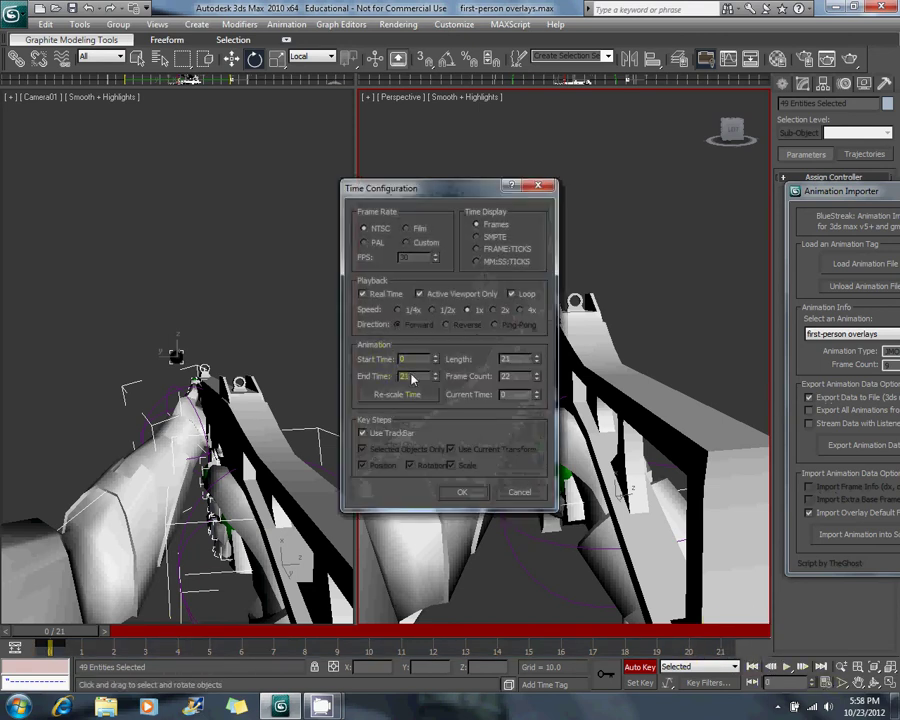
pyautogui.moveTo(411, 378); pyautogui.dragTo(341, 381)
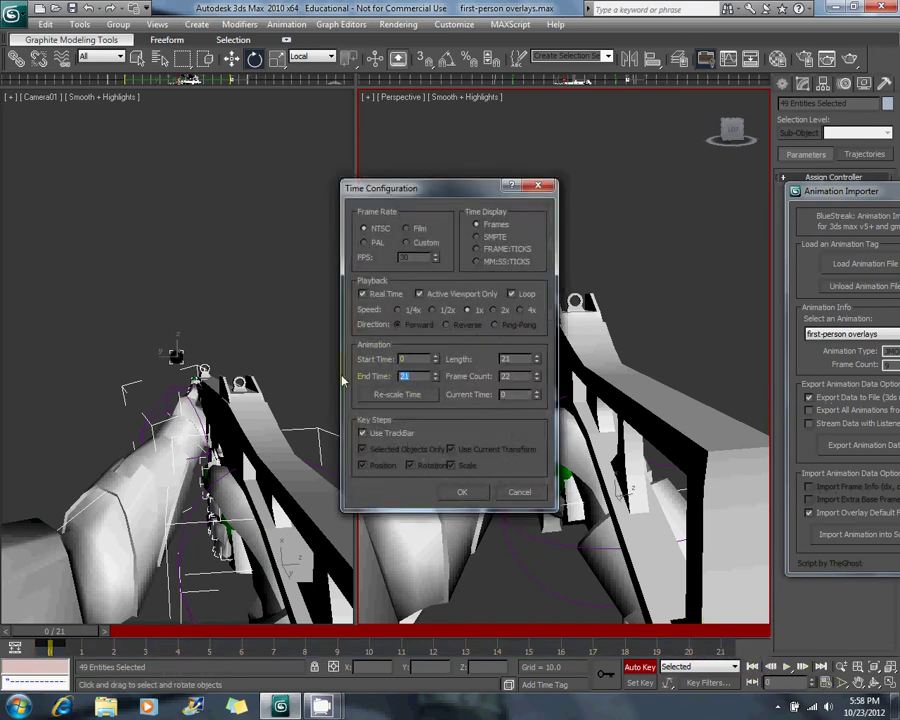
pyautogui.click(461, 493)
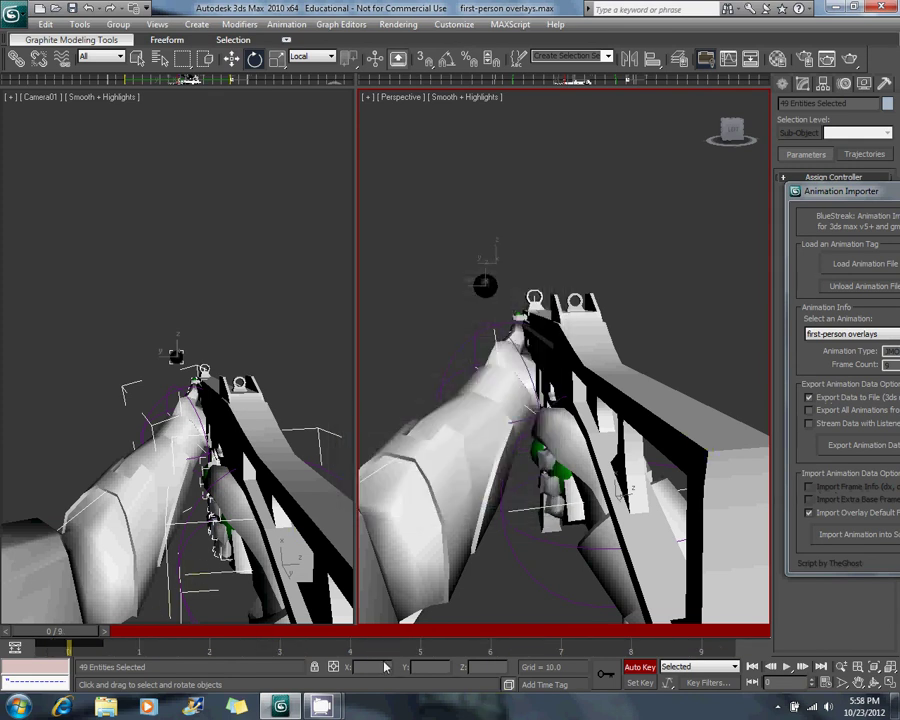
# Set a key for all the selected objects on every frame from 1 through 9, keeping the base pose.
pyautogui.moveTo(99, 628); pyautogui.dragTo(182, 632)
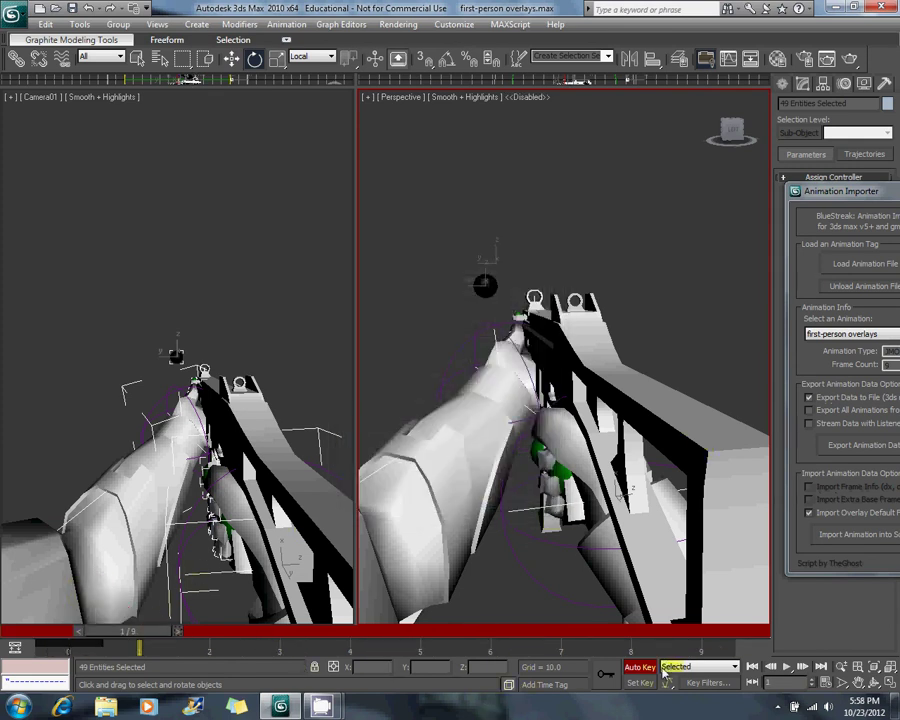
pyautogui.click(178, 631)
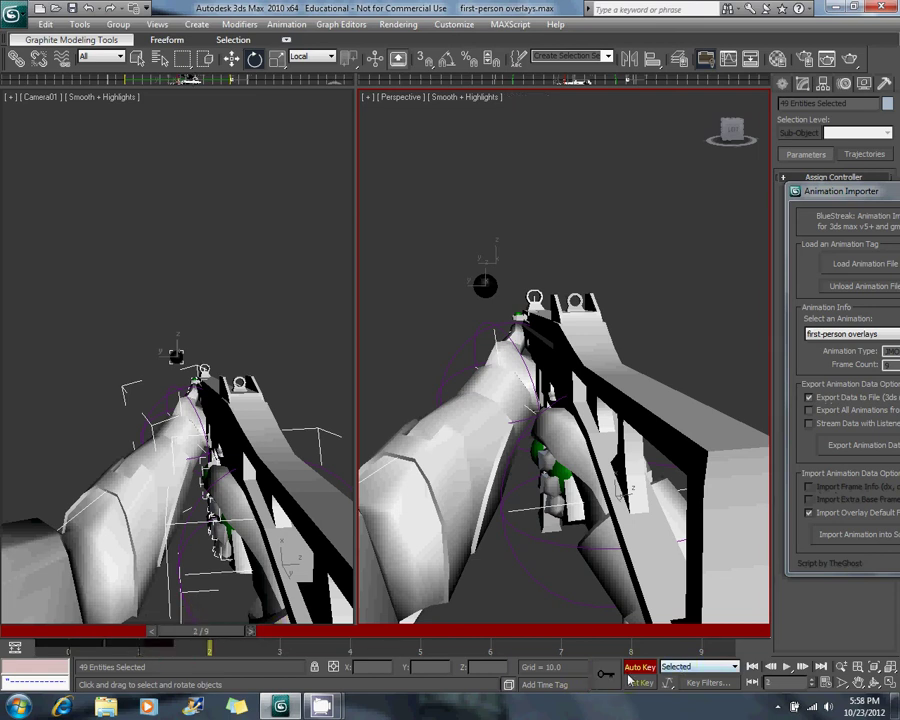
pyautogui.click(252, 630)
pyautogui.click(614, 675)
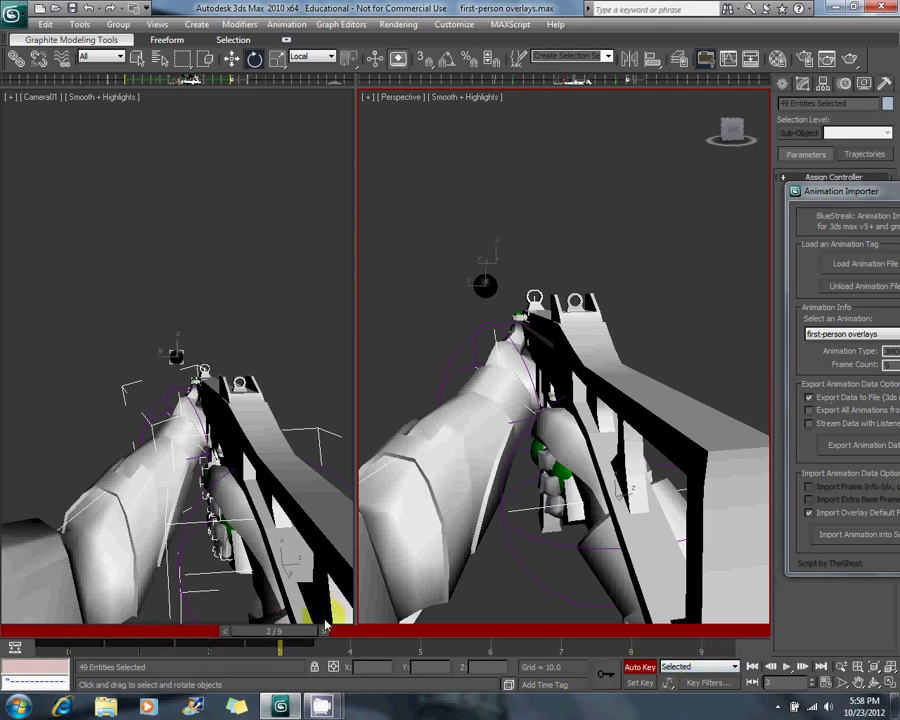
pyautogui.click(325, 629)
pyautogui.press('d')
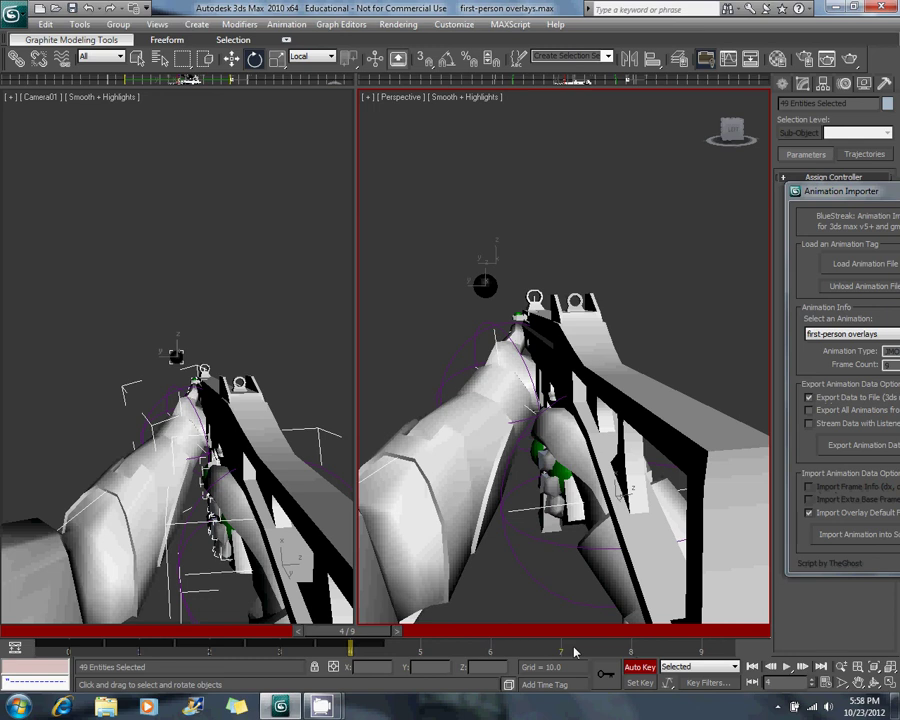
pyautogui.click(396, 631)
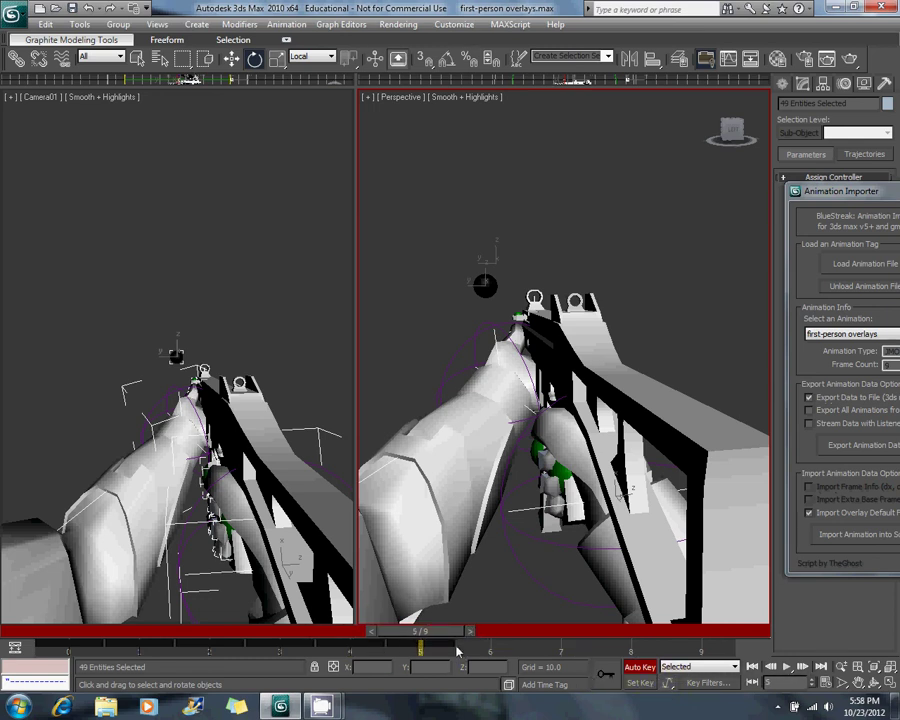
pyautogui.click(469, 631)
pyautogui.click(617, 631)
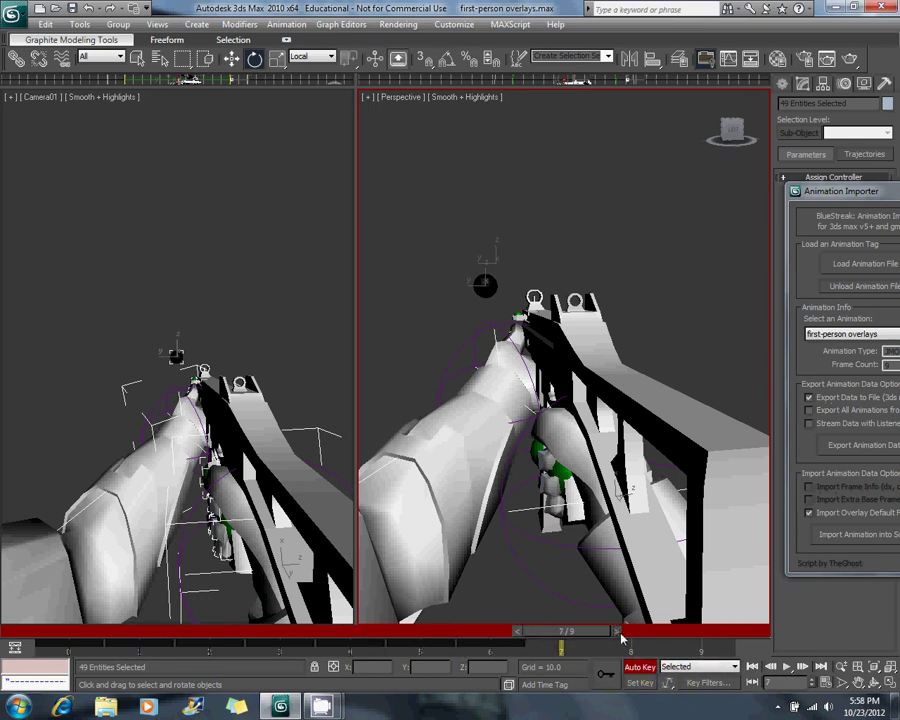
pyautogui.click(617, 631)
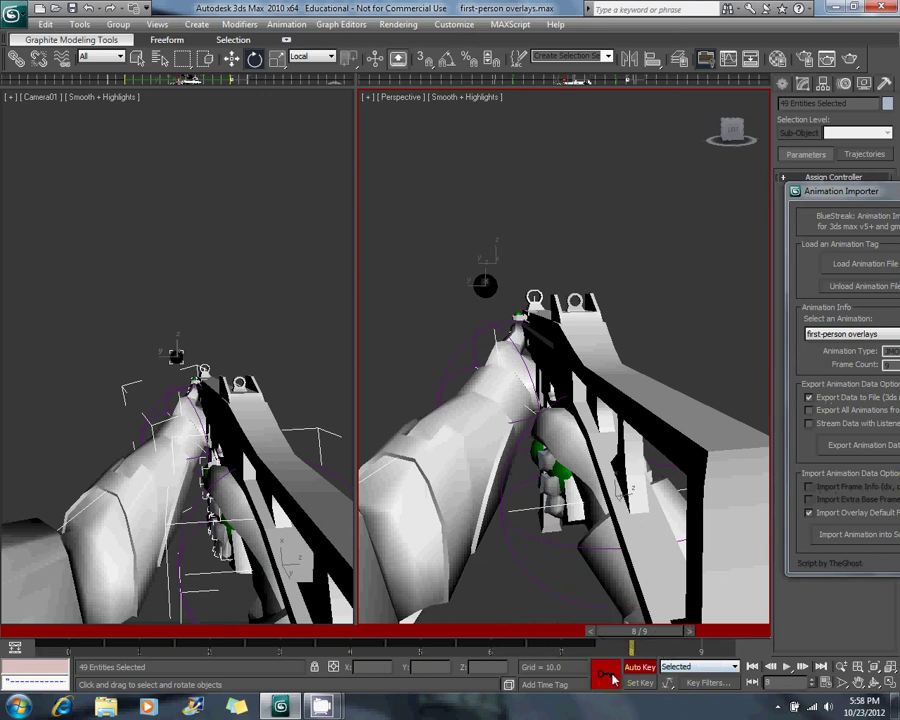
pyautogui.click(688, 631)
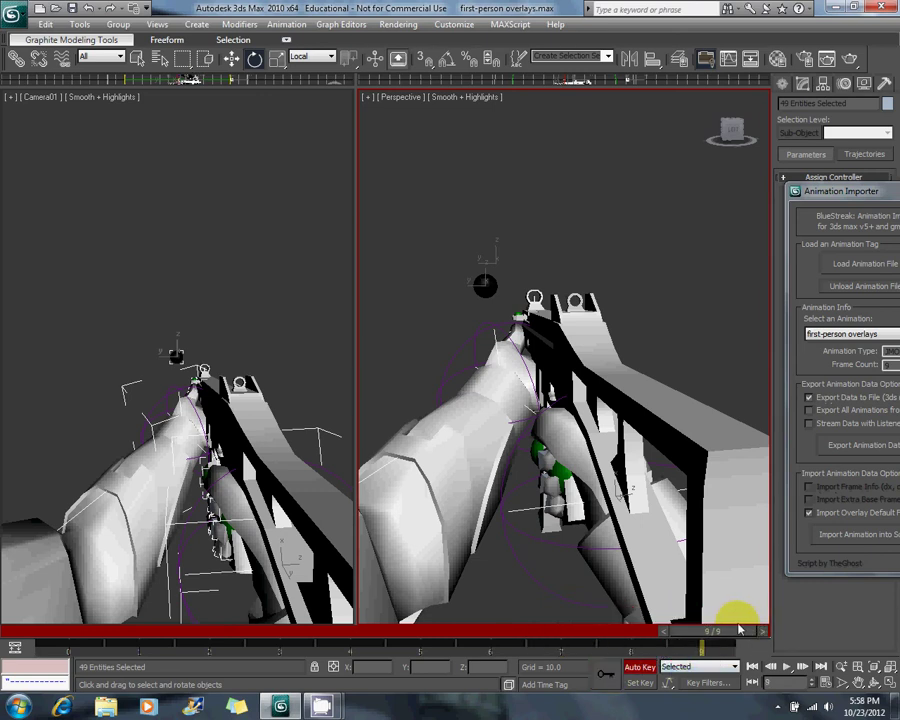
# Open the "overlay animations" text file from the Documents library in Notepad and close the file browser window.
pyautogui.rightClick(110, 708)
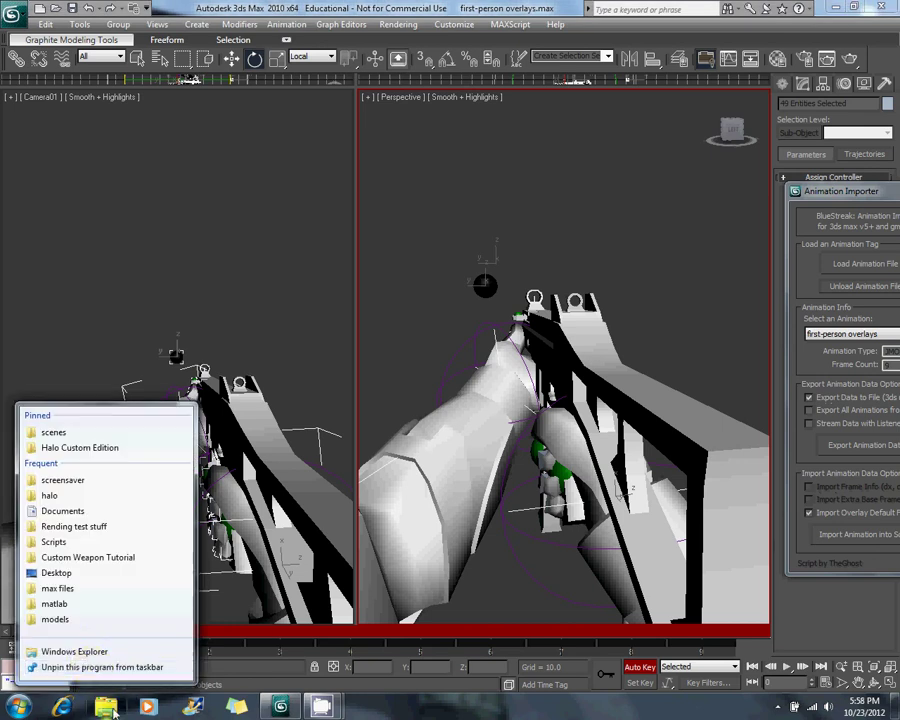
pyautogui.click(88, 651)
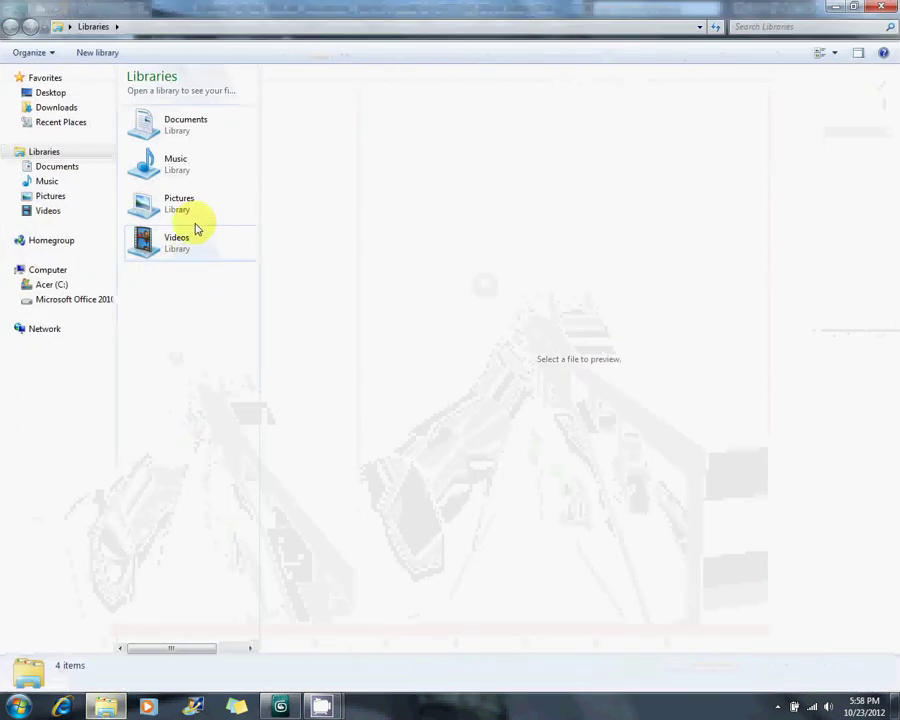
pyautogui.doubleClick(177, 124)
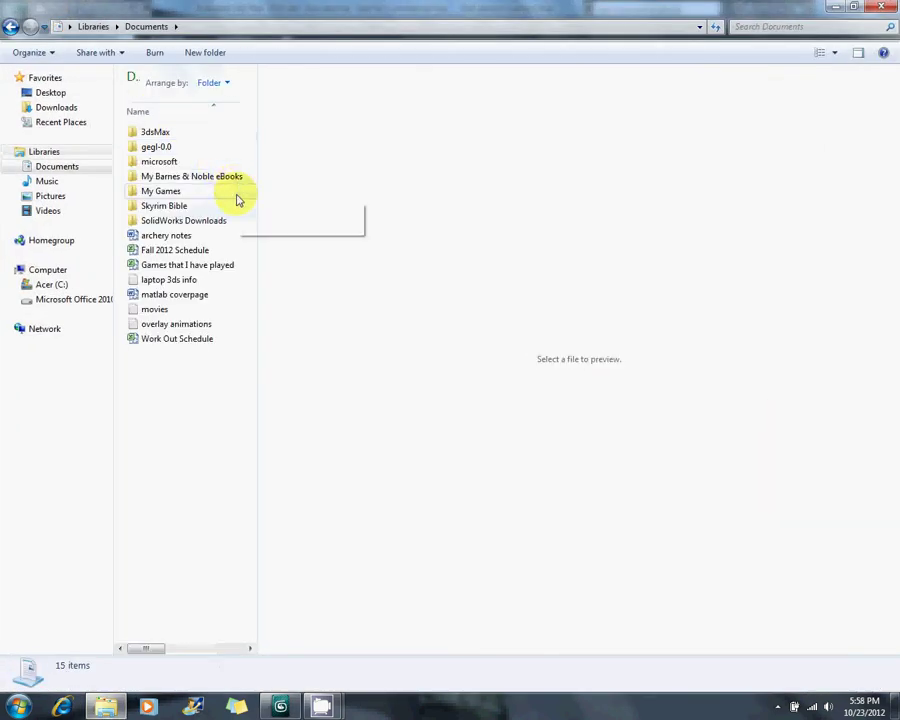
pyautogui.doubleClick(178, 324)
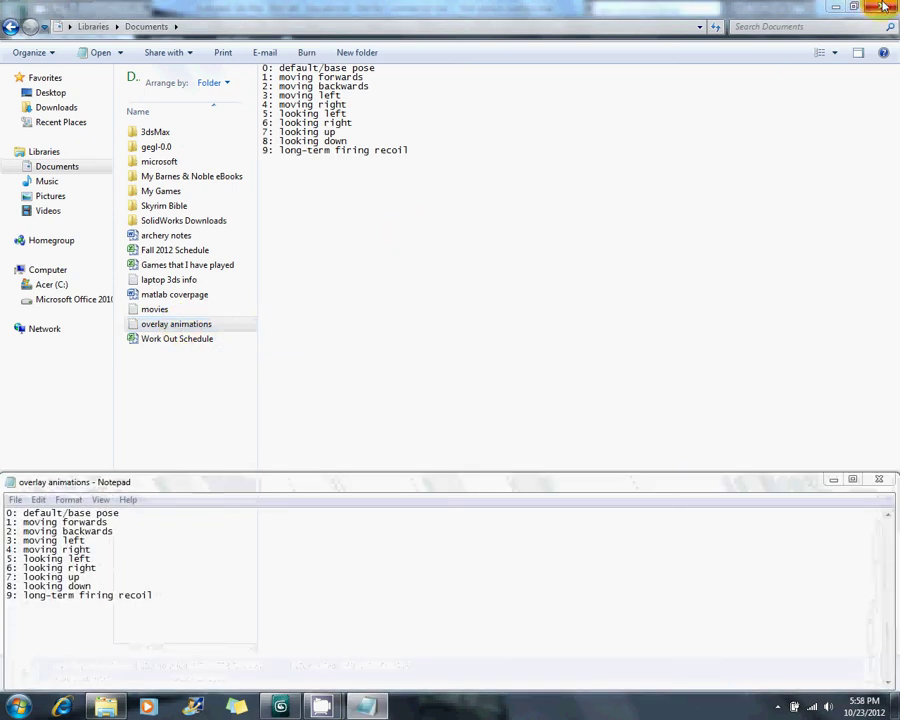
pyautogui.click(883, 7)
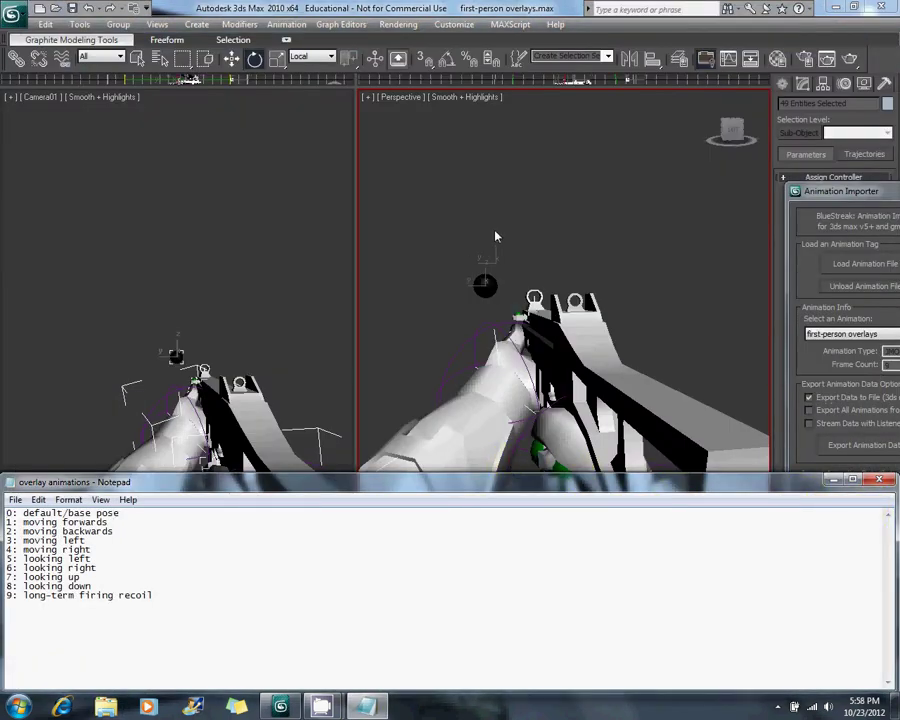
# Clear the selection and examine the weapon and arms from the side in a maximized Perspective view.
pyautogui.middleClick(523, 374)
pyautogui.middleClick(418, 467)
pyautogui.middleClick(598, 359)
pyautogui.middleClick(614, 333)
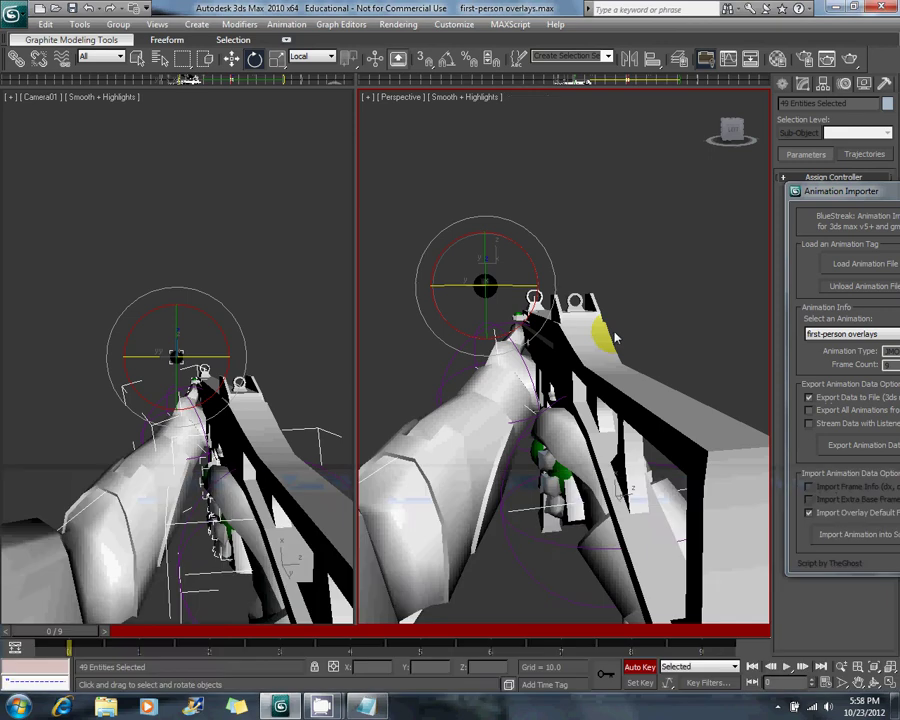
pyautogui.click(480, 200)
pyautogui.click(892, 684)
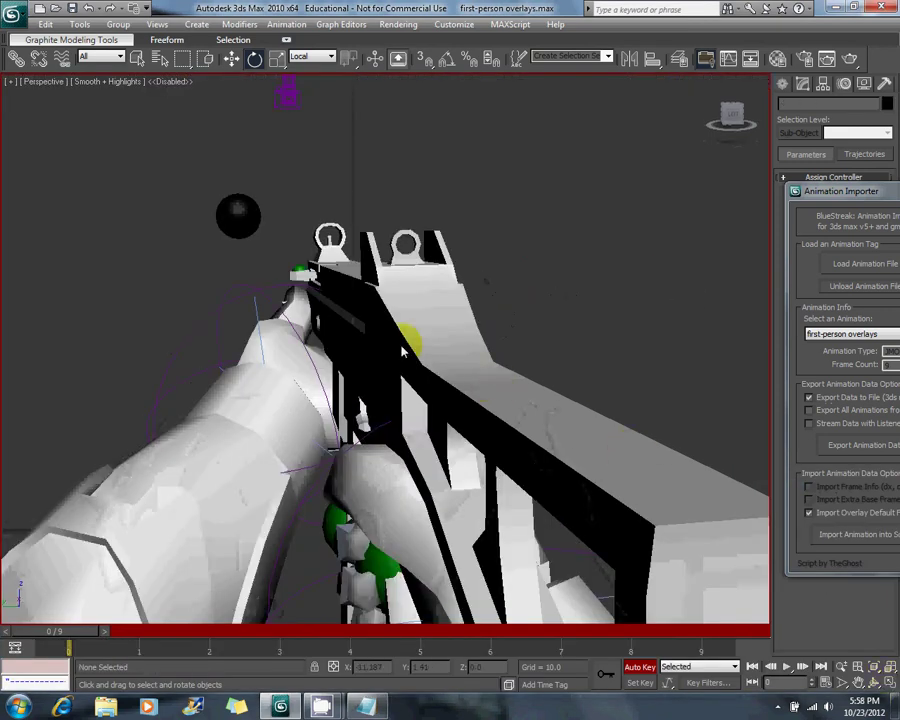
pyautogui.keyDown('alt'); pyautogui.moveTo(408, 346); pyautogui.dragTo(522, 366, button='middle'); pyautogui.keyUp('alt')
pyautogui.scroll(-4, 455, 390)
pyautogui.keyDown('alt'); pyautogui.moveTo(455, 390); pyautogui.dragTo(445, 396, button='middle'); pyautogui.keyUp('alt')
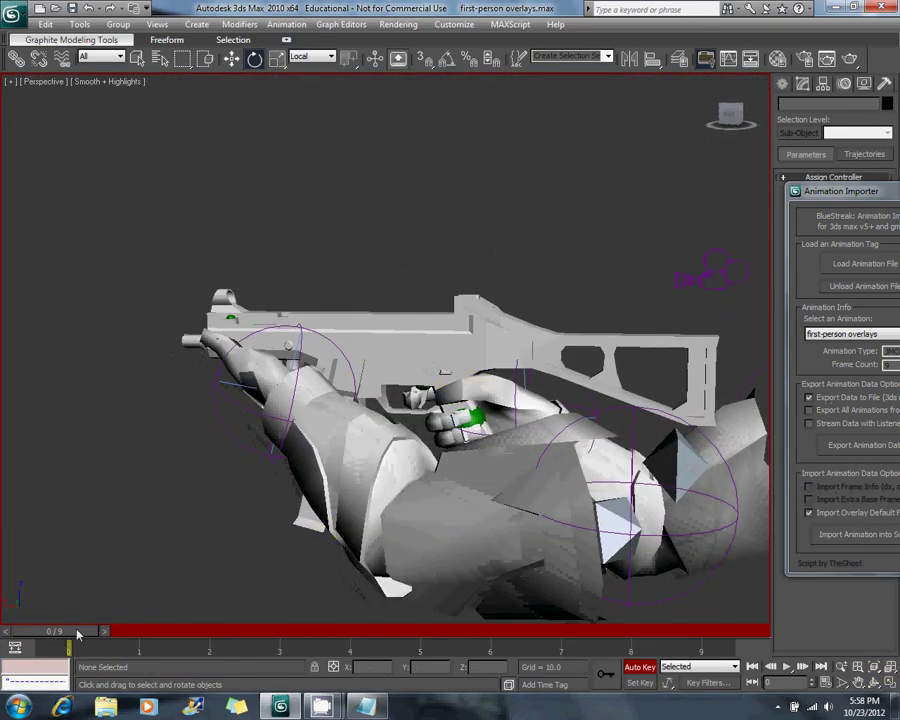
pyautogui.keyDown('alt'); pyautogui.moveTo(549, 379); pyautogui.dragTo(526, 396, button='middle'); pyautogui.keyUp('alt')
# Go to frame 1, consult the overlay notes, and select the right wrist controller with the Move tool.
pyautogui.hotkey('ctrl', 'a')
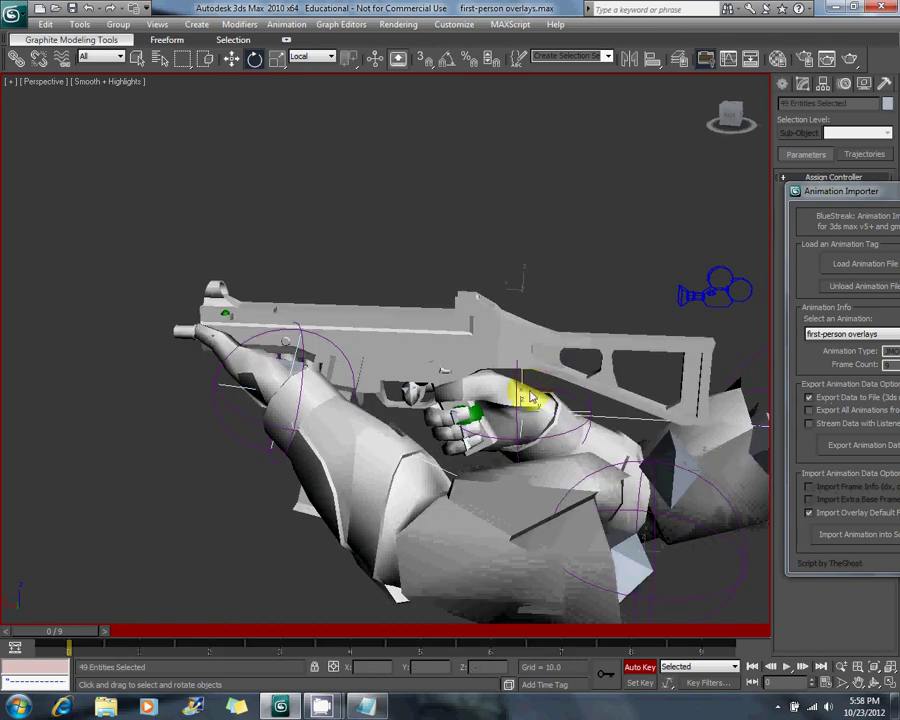
pyautogui.click(105, 632)
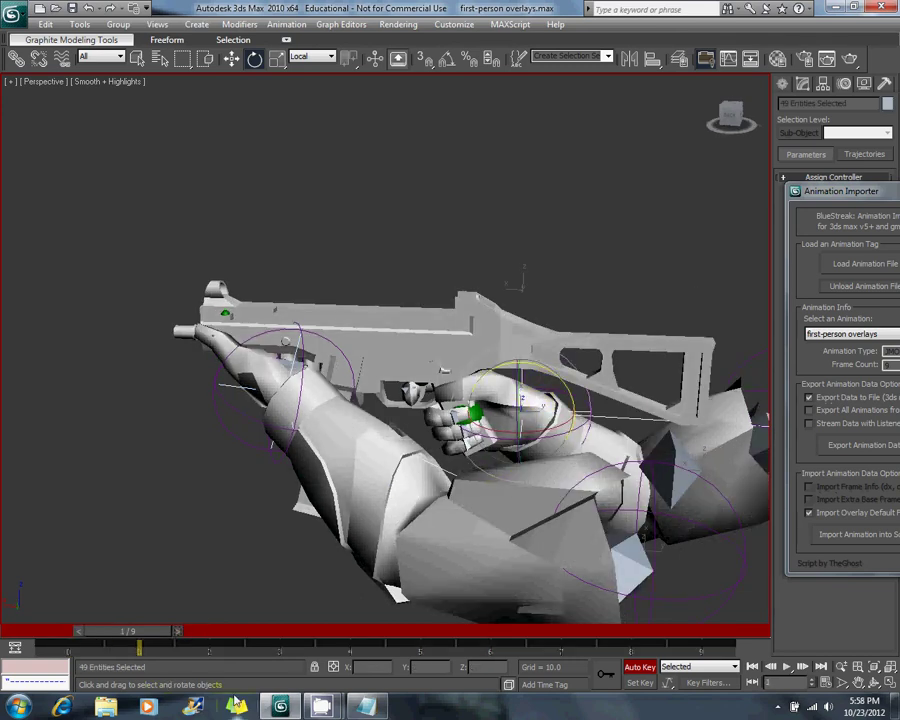
pyautogui.click(365, 706)
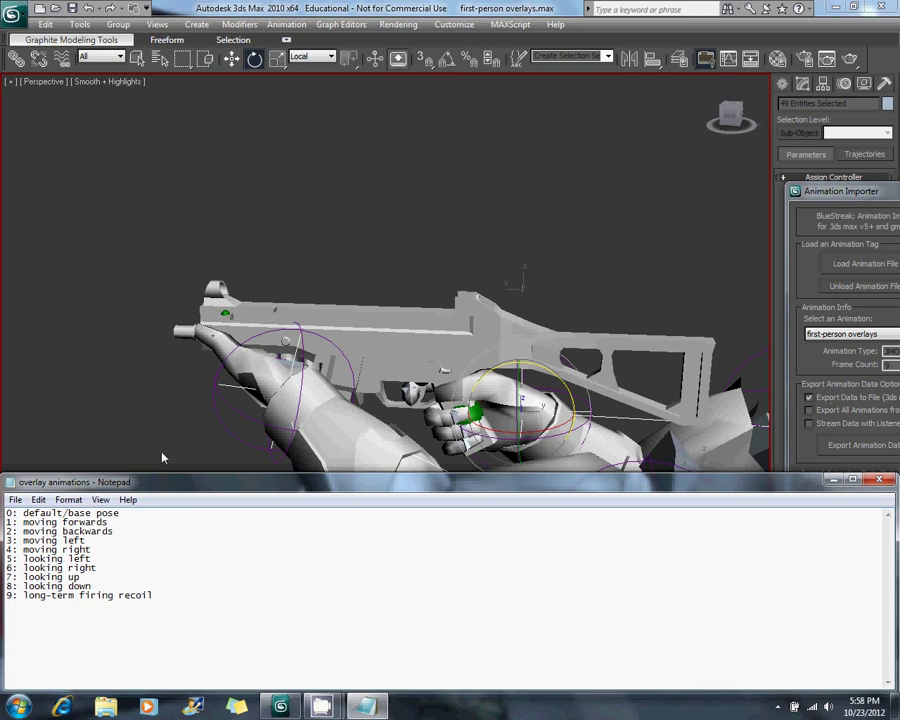
pyautogui.moveTo(269, 352); pyautogui.dragTo(279, 336, button='middle')
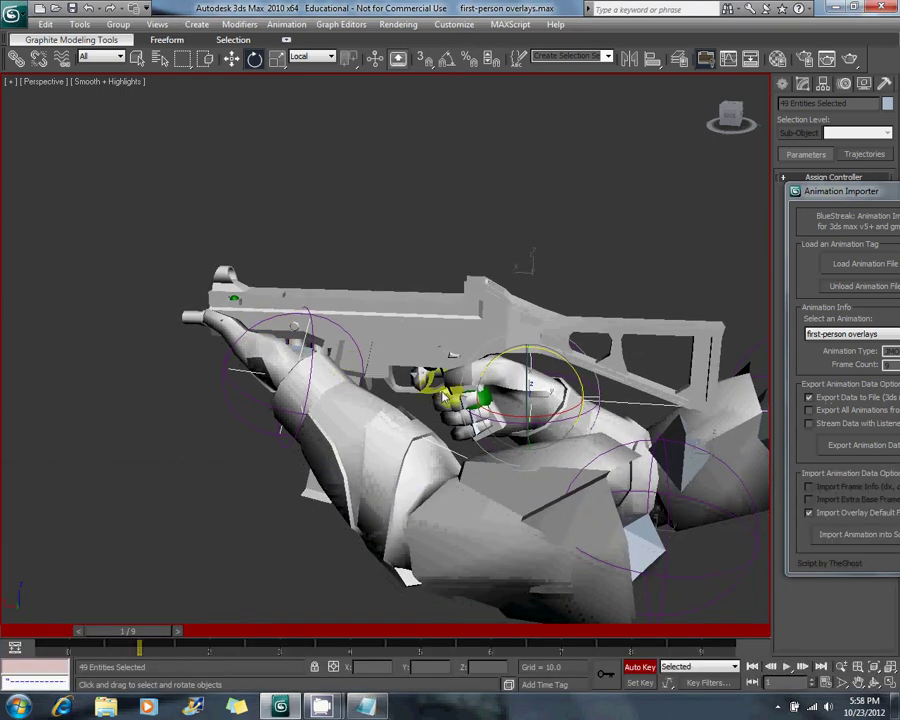
pyautogui.click(596, 392)
pyautogui.click(233, 60)
pyautogui.keyDown('alt'); pyautogui.moveTo(471, 342); pyautogui.dragTo(504, 358, button='middle'); pyautogui.keyUp('alt')
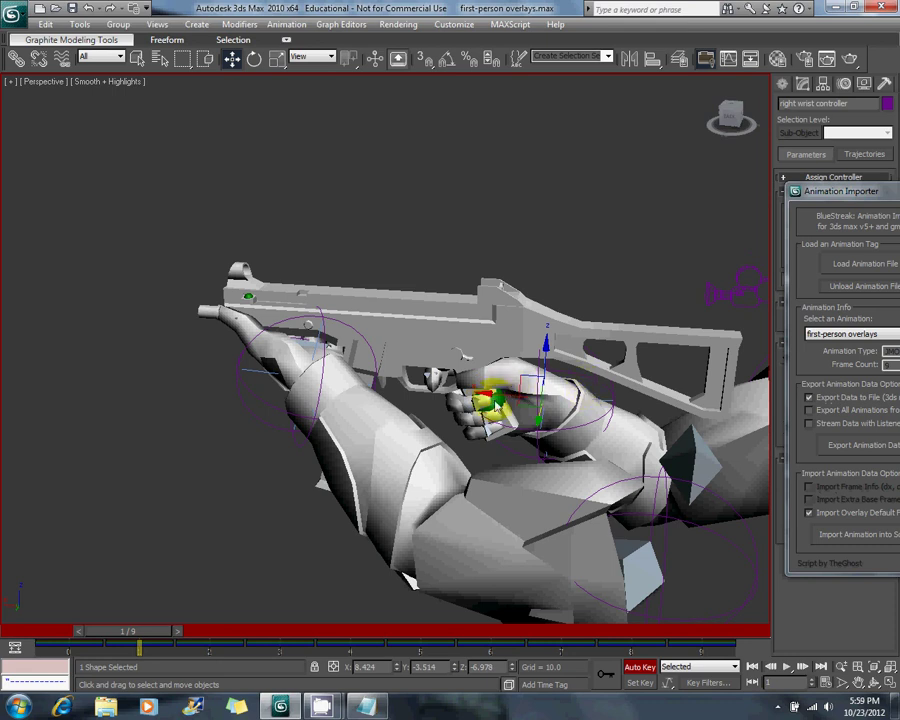
# Try shifting the right wrist controller along X to 7.729 on frame 1, compare it in the multi-viewport layout, and undo the move.
pyautogui.keyDown('alt'); pyautogui.moveTo(490, 395); pyautogui.dragTo(448, 328, button='middle'); pyautogui.keyUp('alt')
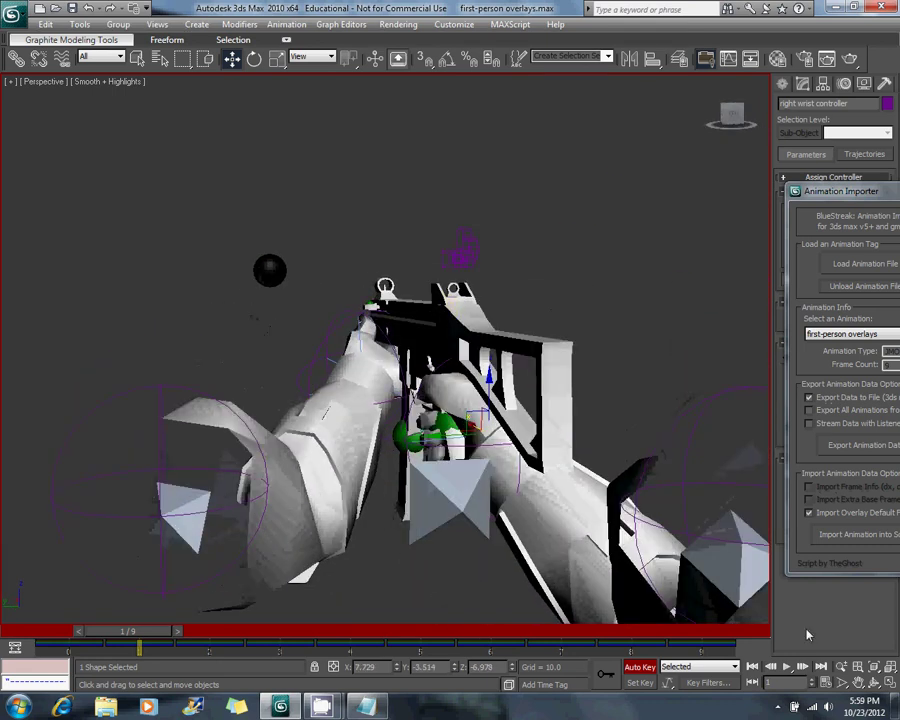
pyautogui.click(889, 684)
pyautogui.scroll(-5, 562, 483)
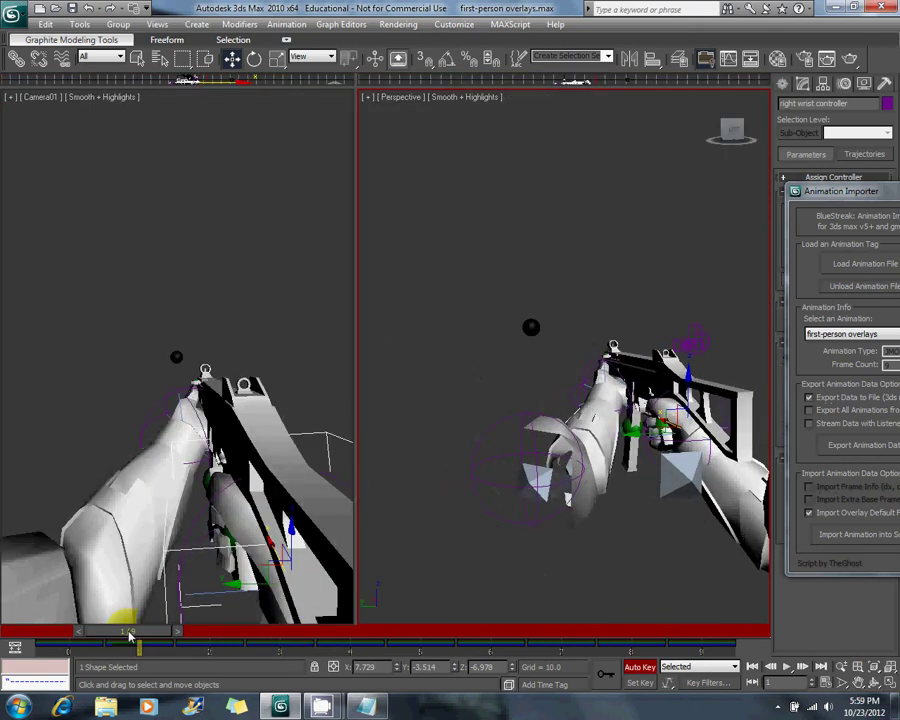
pyautogui.moveTo(129, 636); pyautogui.dragTo(150, 640)
pyautogui.hotkey('ctrl', 'z')
pyautogui.press('d')
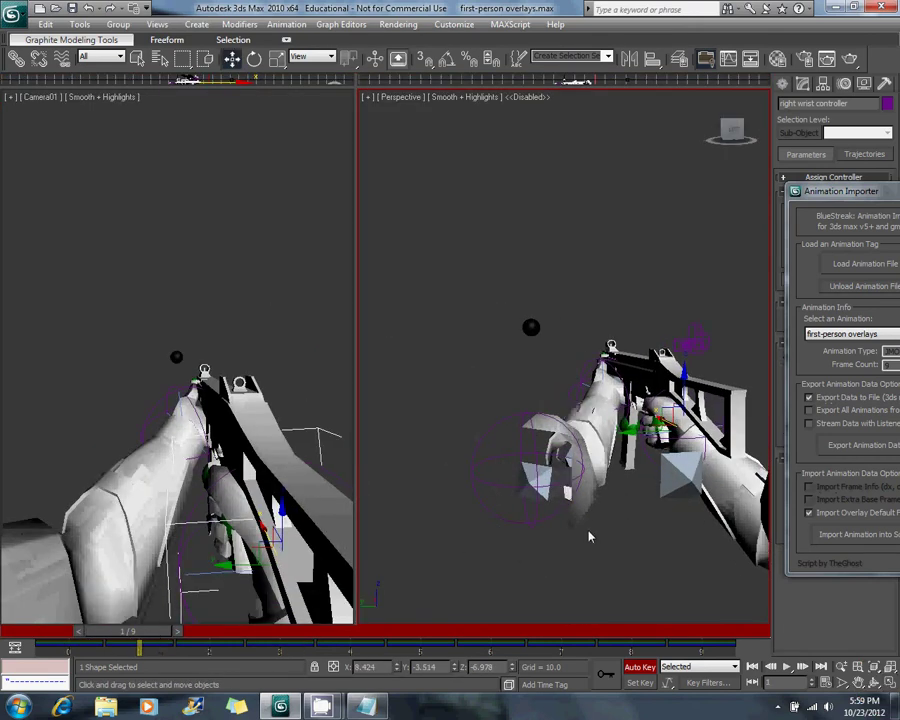
# With Auto Key on, move the right wrist controller slightly backward along X on frame 1 for the moving forwards pose.
pyautogui.click(647, 668)
pyautogui.click(647, 670)
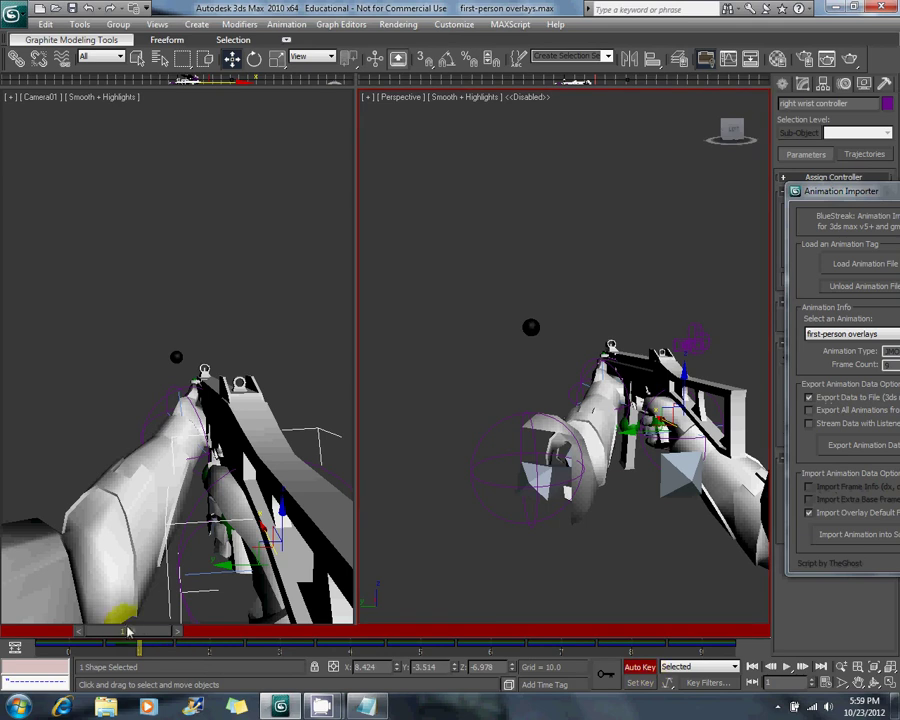
pyautogui.keyDown('alt'); pyautogui.moveTo(637, 425); pyautogui.dragTo(625, 420, button='middle'); pyautogui.keyUp('alt')
pyautogui.moveTo(621, 392); pyautogui.dragTo(628, 394)
# On frame 2, move the right wrist controller forward along X to about 9.029 for the moving backwards pose.
pyautogui.moveTo(115, 631); pyautogui.dragTo(200, 640)
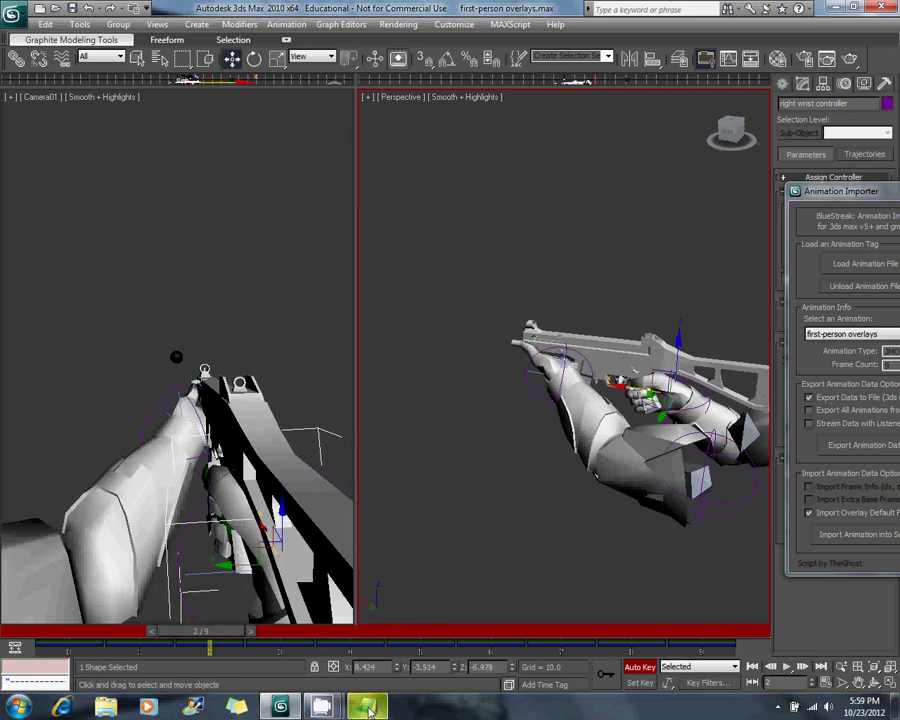
pyautogui.click(368, 707)
pyautogui.click(474, 353)
pyautogui.keyDown('alt'); pyautogui.moveTo(475, 356); pyautogui.dragTo(565, 384, button='middle'); pyautogui.keyUp('alt')
pyautogui.moveTo(565, 383); pyautogui.dragTo(538, 381)
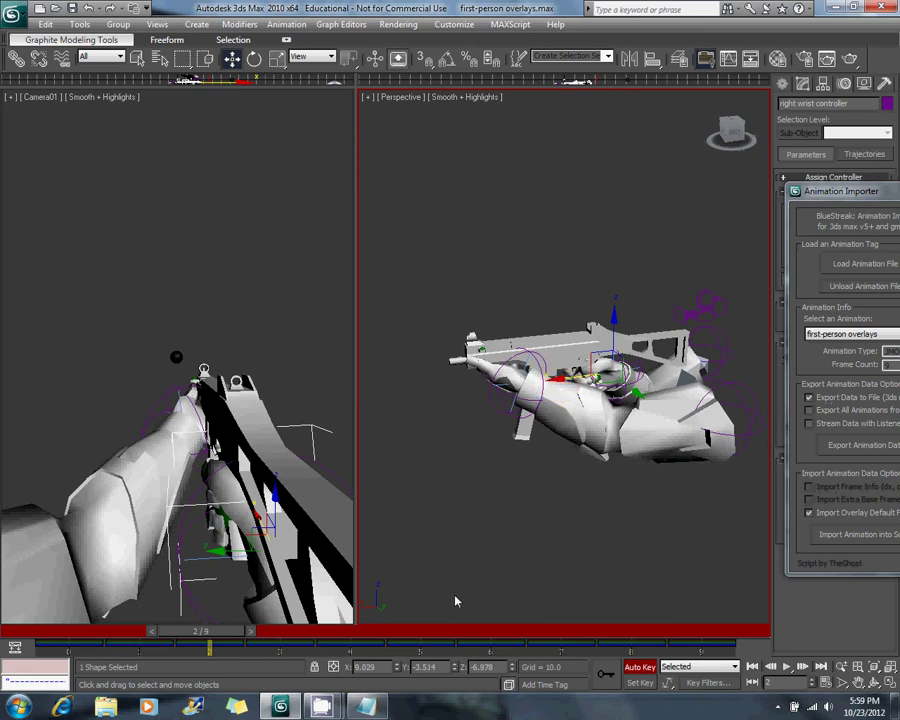
# Check the overlay notes and shift the right wrist controller sideways along Y on frame 3 for the moving left pose.
pyautogui.click(366, 706)
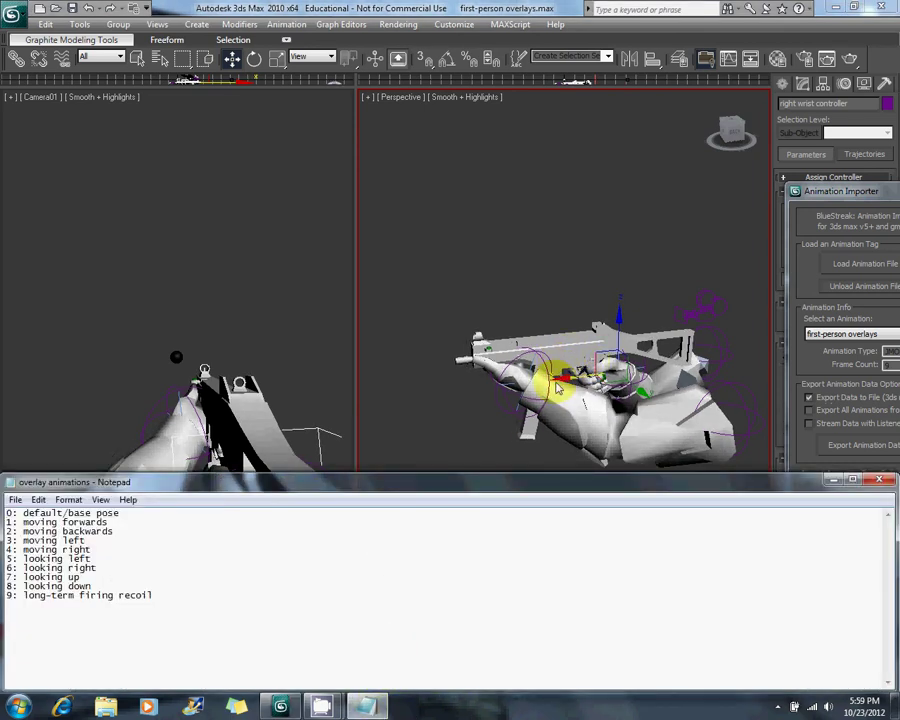
pyautogui.keyDown('alt'); pyautogui.moveTo(565, 371); pyautogui.dragTo(558, 420, button='middle'); pyautogui.keyUp('alt')
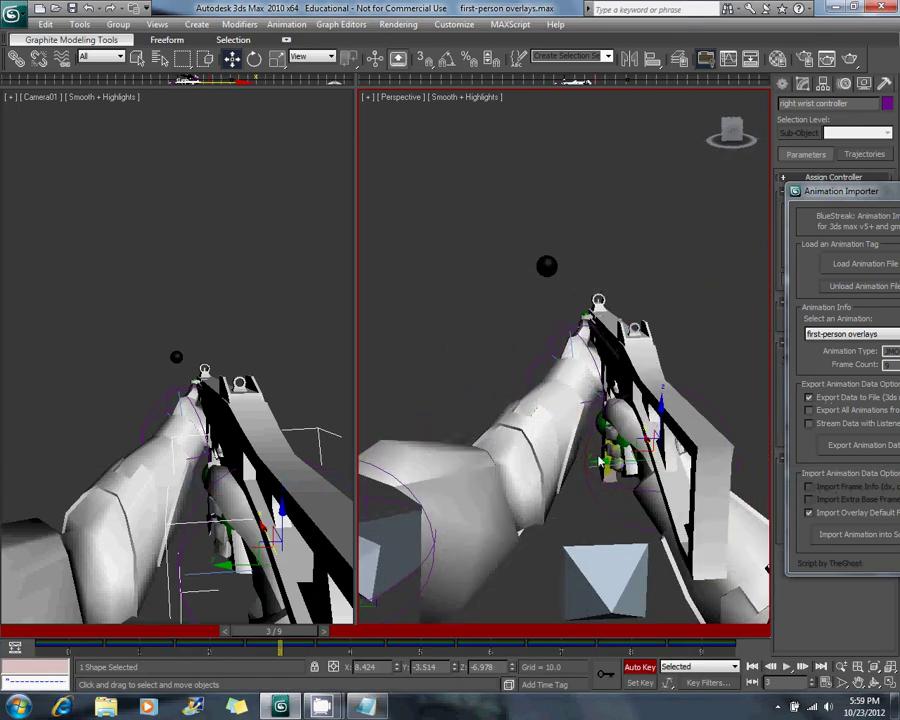
pyautogui.click(326, 631)
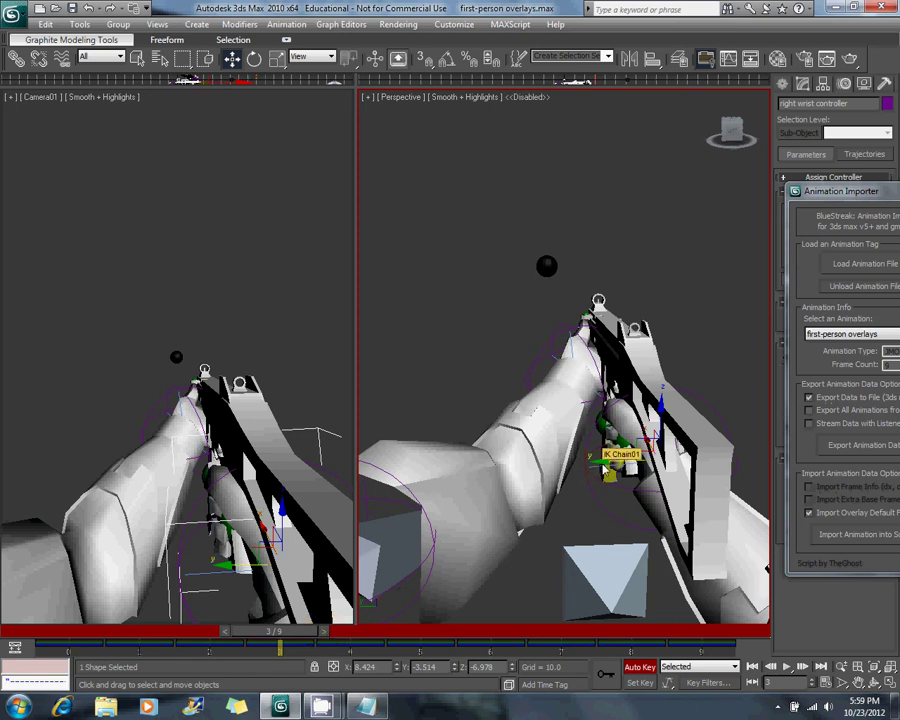
pyautogui.moveTo(601, 464); pyautogui.dragTo(610, 472)
# On frame 4, shift the right wrist controller along Y in the opposite direction for the moving right pose, and recheck the notes.
pyautogui.click(318, 633)
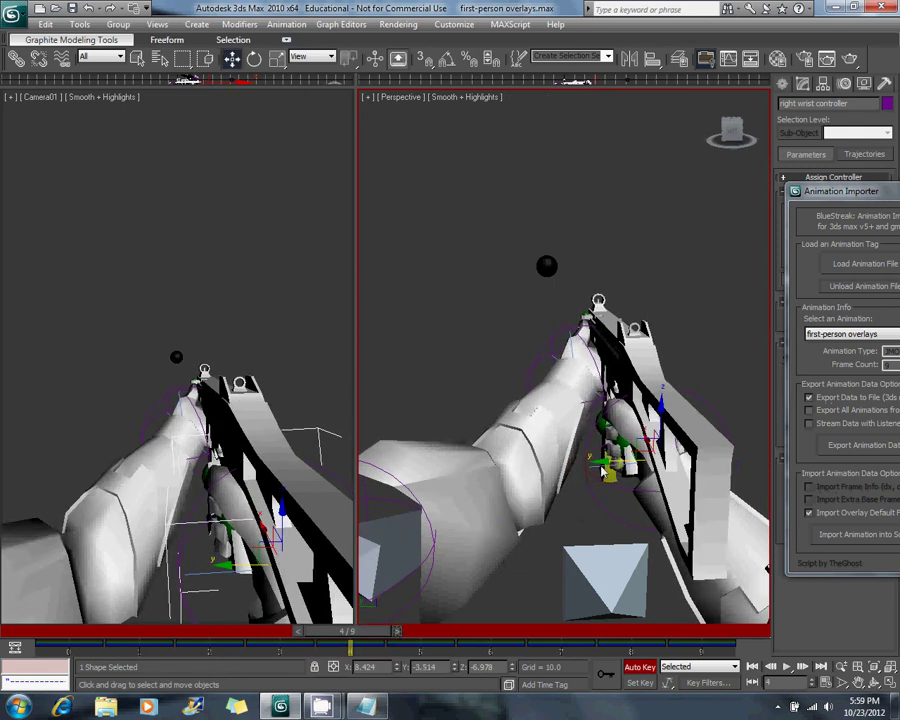
pyautogui.moveTo(604, 472); pyautogui.dragTo(581, 484)
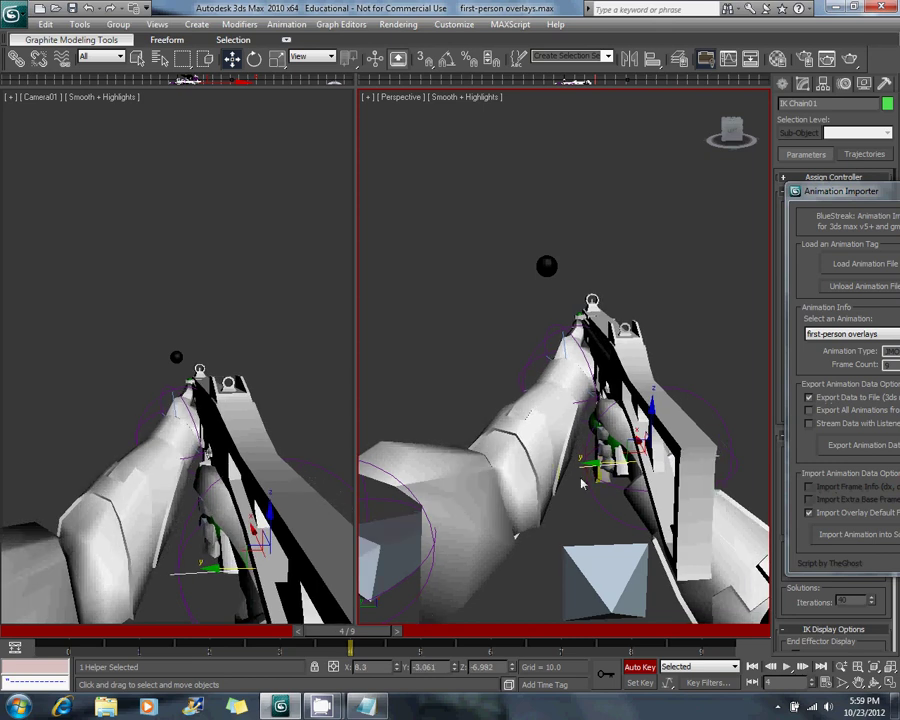
pyautogui.click(395, 632)
pyautogui.click(365, 706)
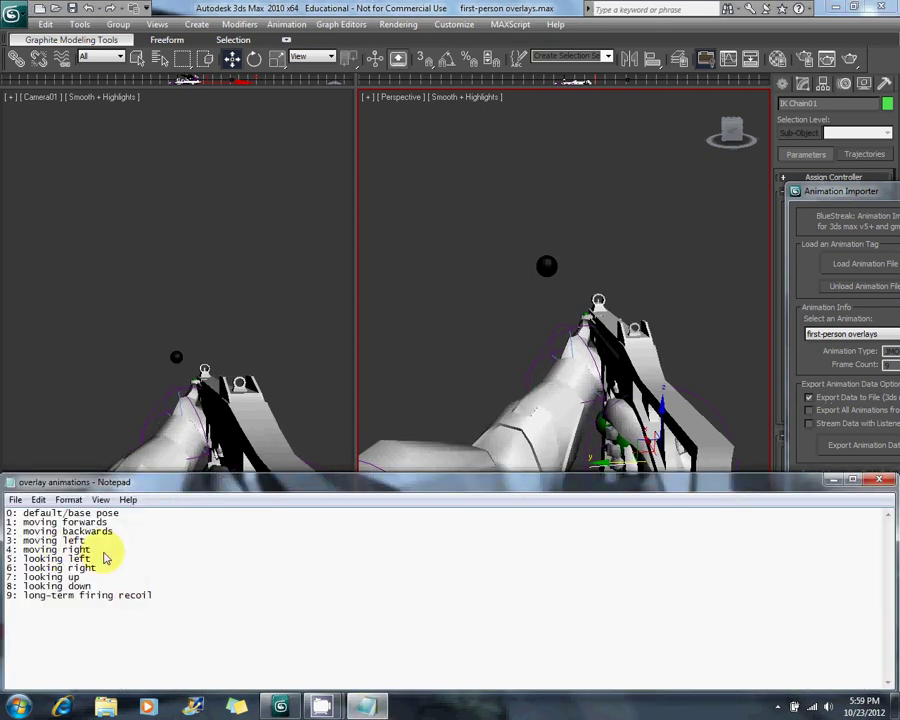
# Return to frame 3 and use the Rotate tool to tilt the right wrist controller slightly for the moving left pose.
pyautogui.click(362, 455)
pyautogui.click(255, 62)
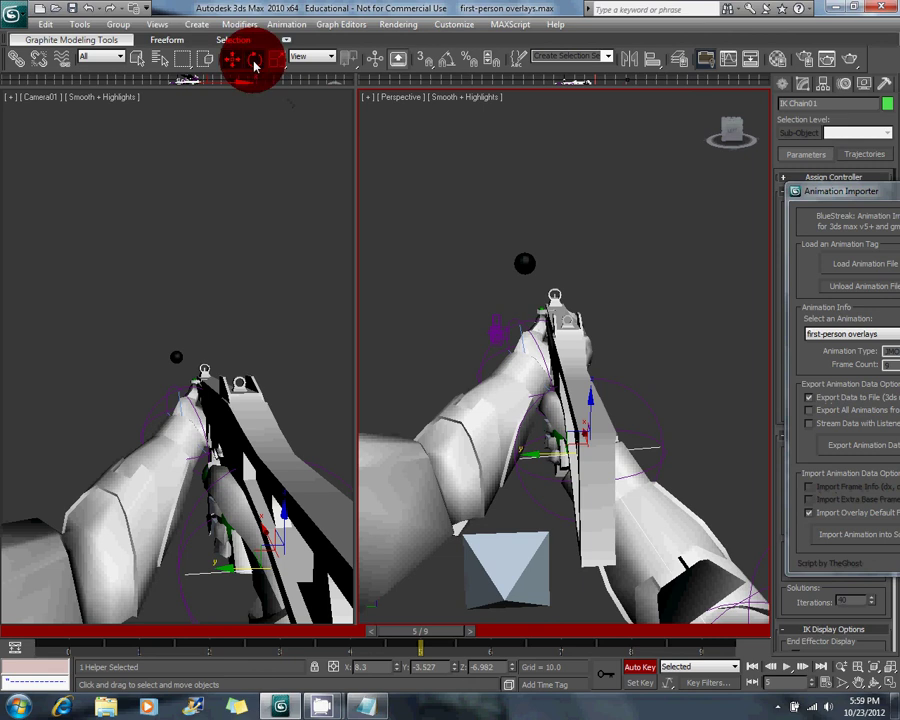
pyautogui.press('d')
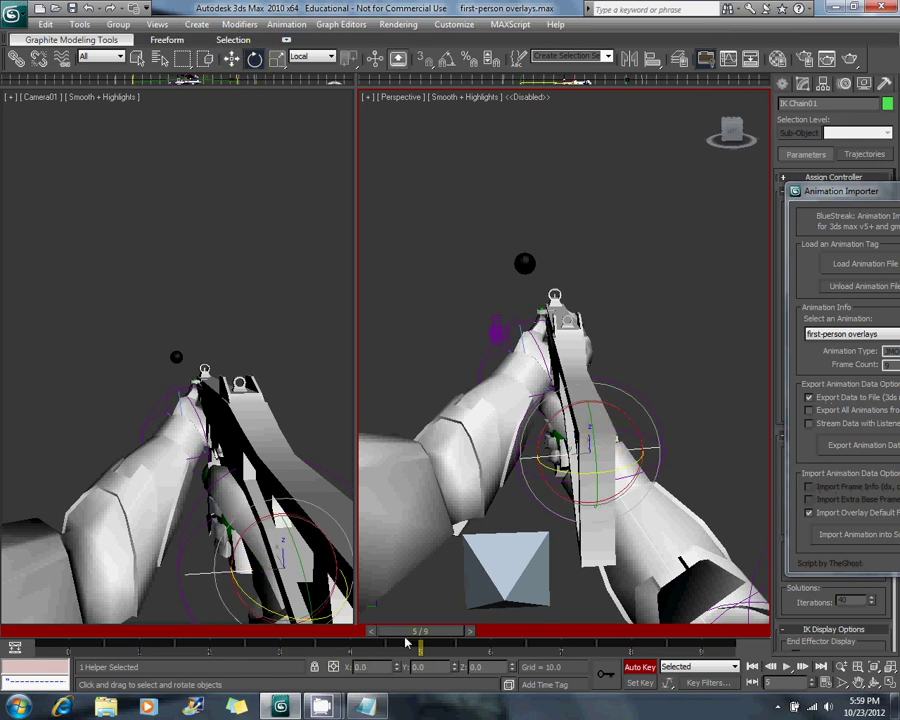
pyautogui.moveTo(407, 643); pyautogui.dragTo(280, 638)
pyautogui.click(626, 414)
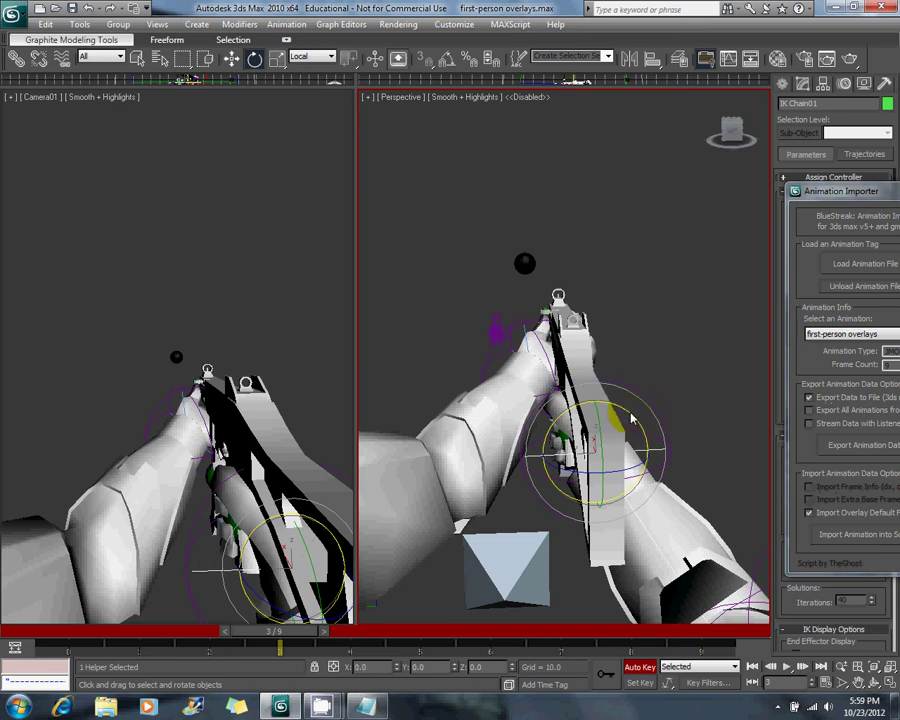
pyautogui.press('d')
pyautogui.click(667, 432)
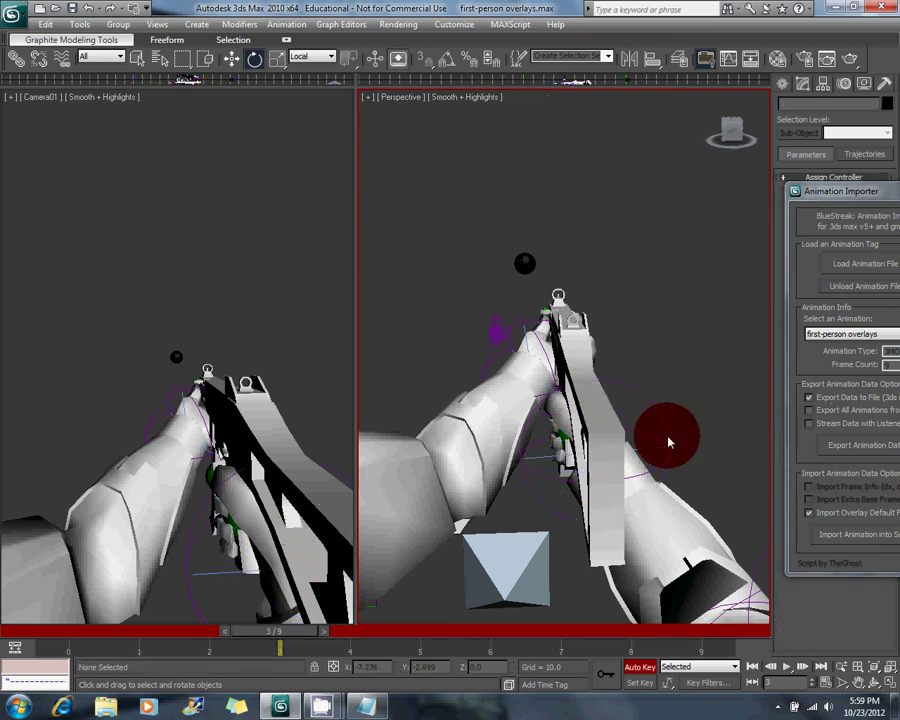
pyautogui.moveTo(617, 415); pyautogui.dragTo(623, 413)
pyautogui.click(363, 605)
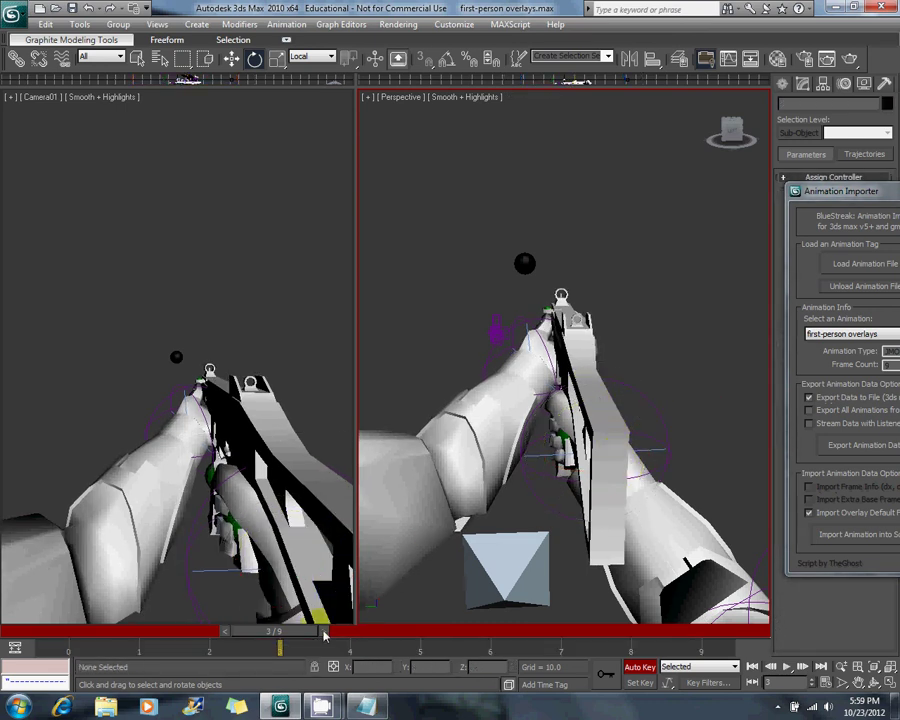
# On frame 4, tilt the right wrist controller slightly the opposite way for the moving right pose.
pyautogui.click(325, 633)
pyautogui.press('d')
pyautogui.press('d')
pyautogui.click(644, 410)
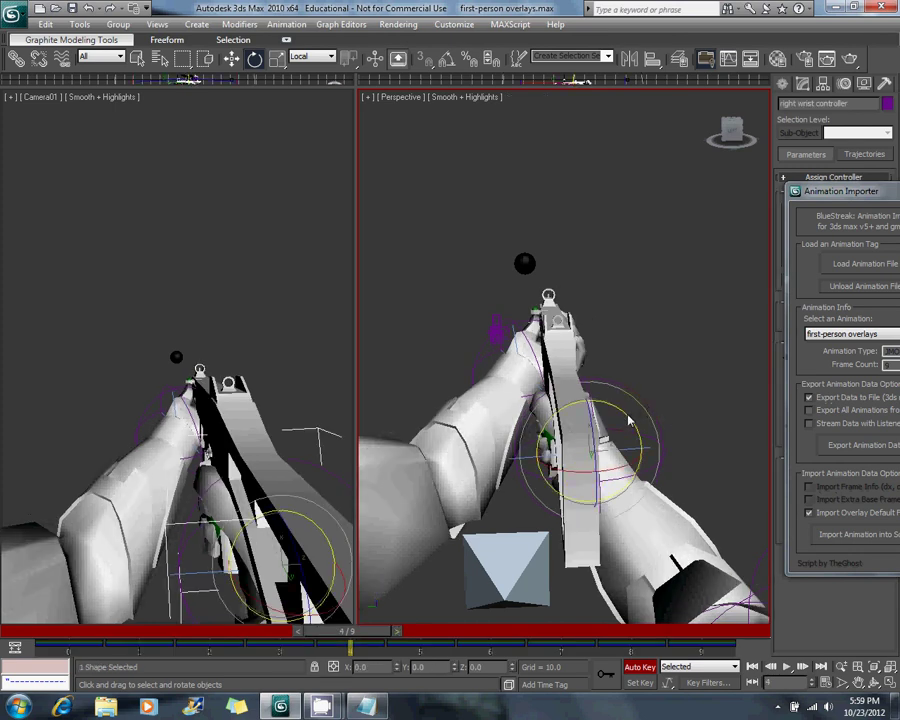
pyautogui.moveTo(630, 420); pyautogui.dragTo(626, 418)
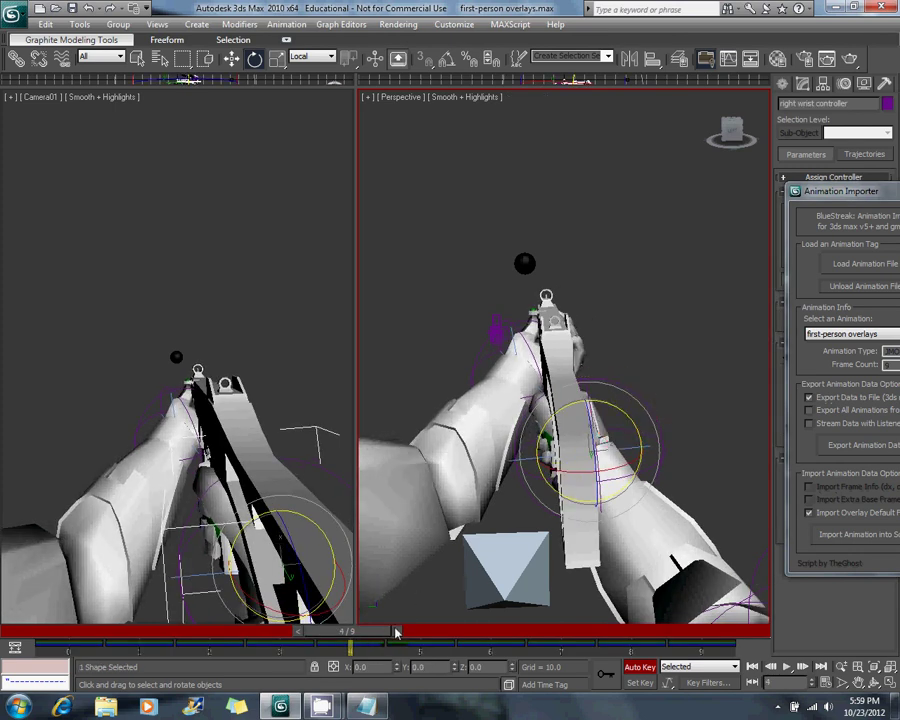
# On frame 5, rotate the right wrist controller so the gun swings left for the looking left pose.
pyautogui.click(396, 633)
pyautogui.moveTo(569, 418); pyautogui.dragTo(560, 414)
pyautogui.moveTo(560, 483); pyautogui.dragTo(567, 477)
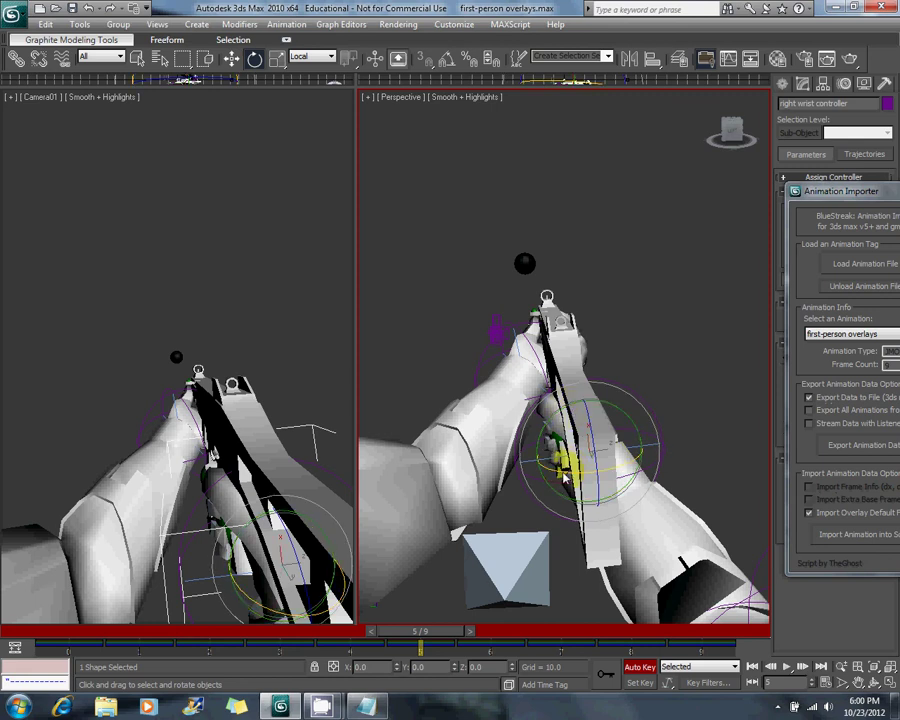
# On frame 6, rotate the right wrist controller so the gun swings right for the looking right pose, and compare it with frame 5.
pyautogui.click(469, 631)
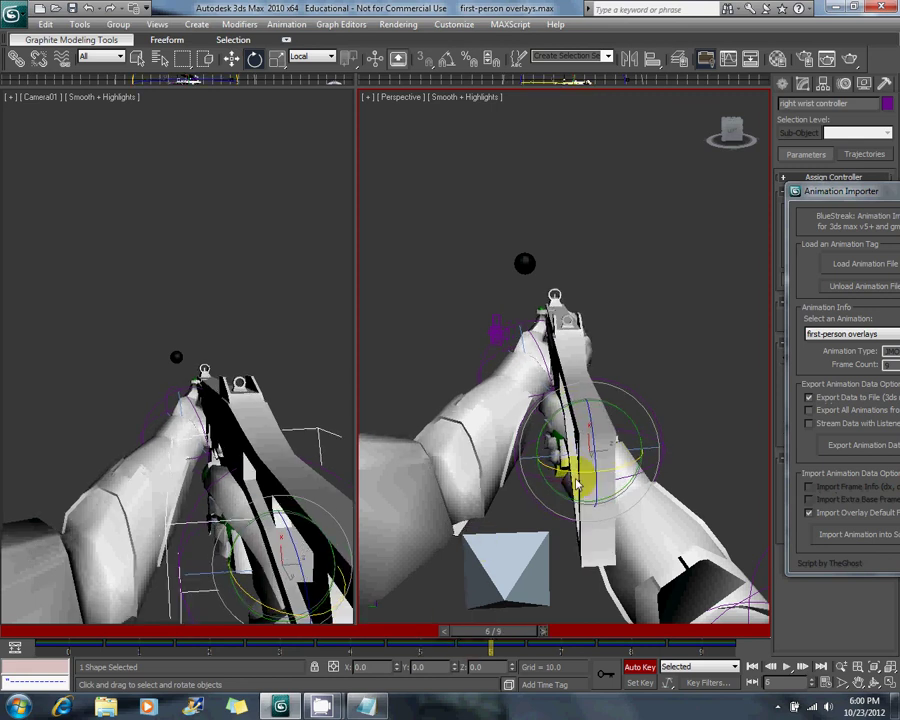
pyautogui.moveTo(577, 482); pyautogui.dragTo(575, 481)
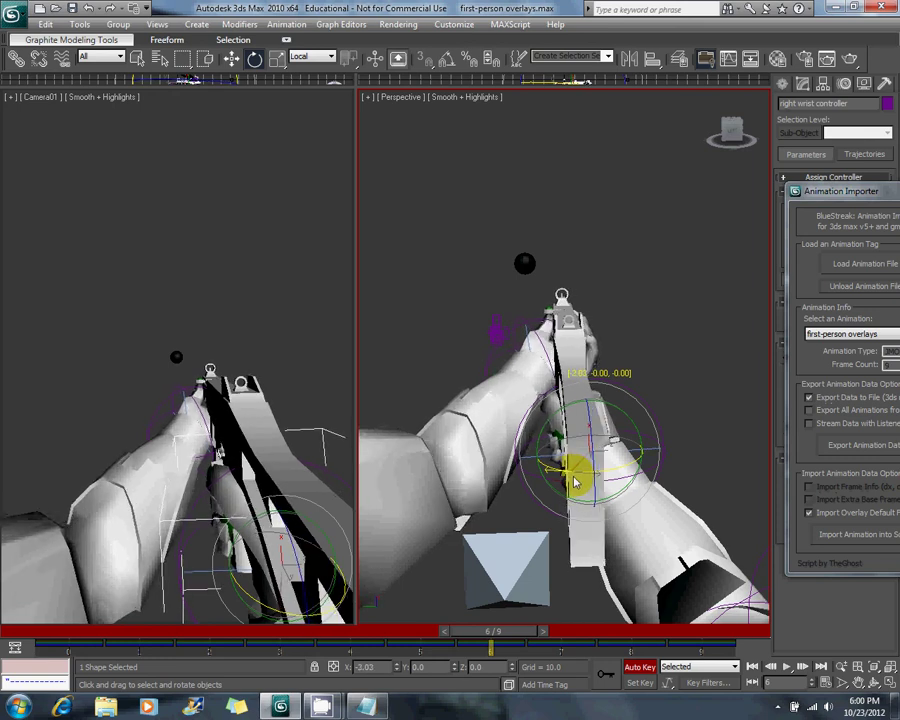
pyautogui.moveTo(555, 419); pyautogui.dragTo(557, 418)
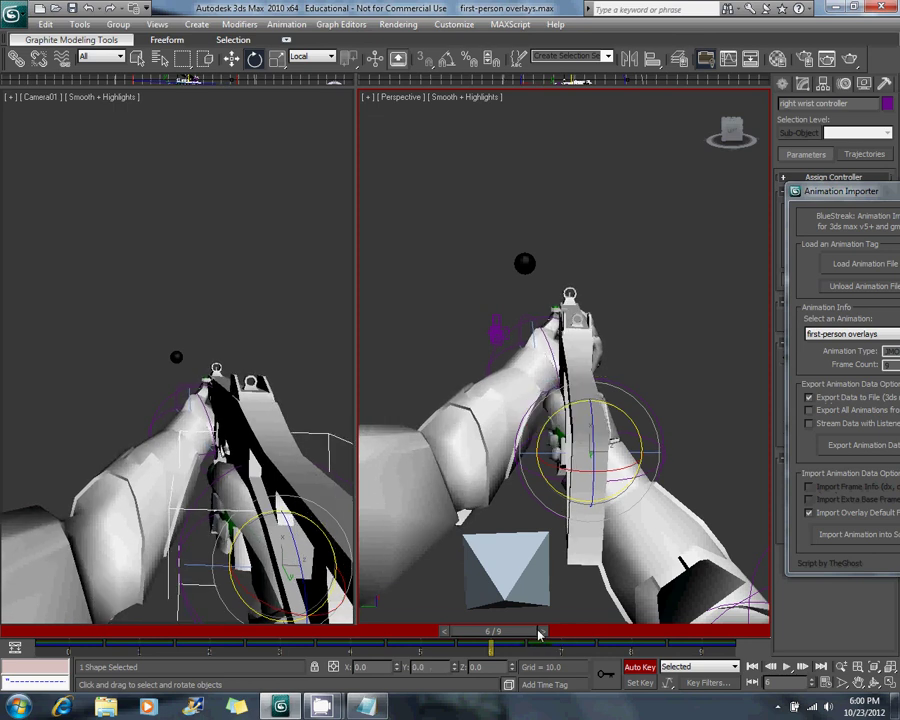
pyautogui.moveTo(538, 634); pyautogui.dragTo(432, 634)
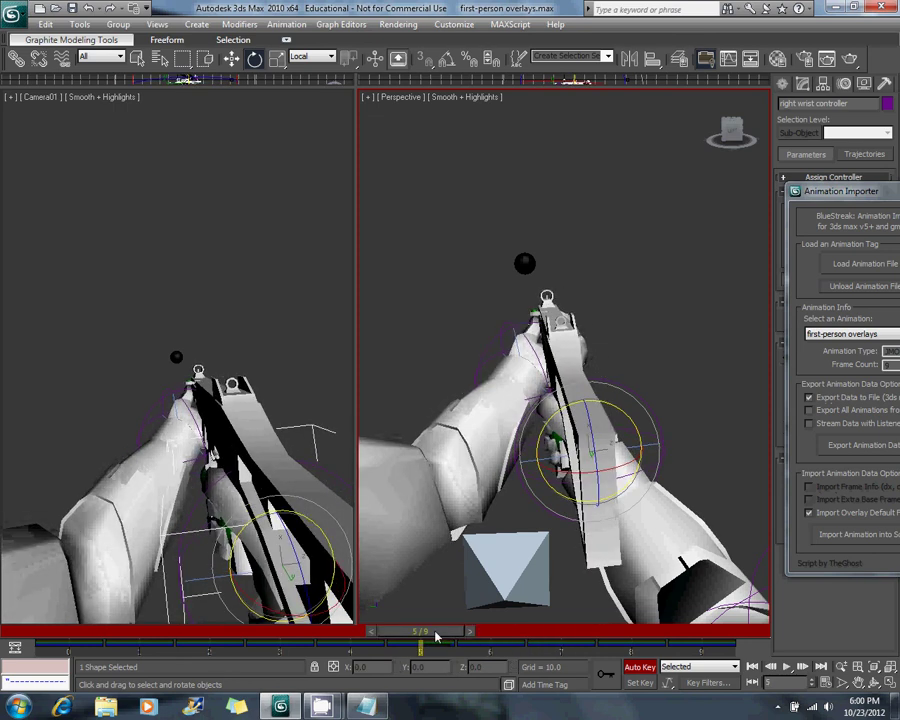
pyautogui.click(604, 637)
pyautogui.click(523, 633)
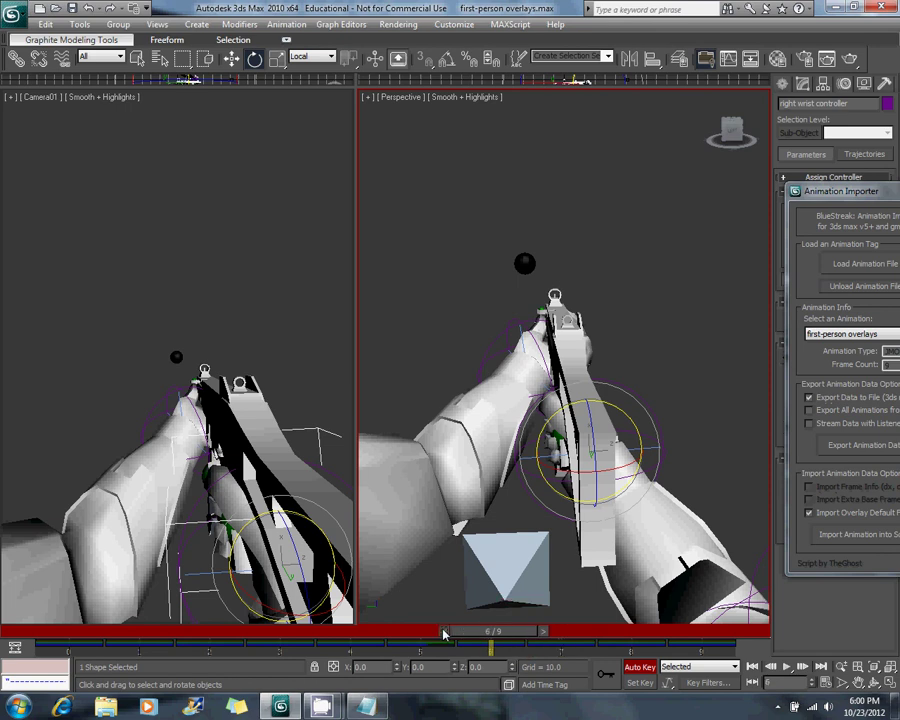
# Following the notes, rotate the right wrist controller for the looking up pose on frame 7 and the looking down pose on frame 8.
pyautogui.click(585, 643)
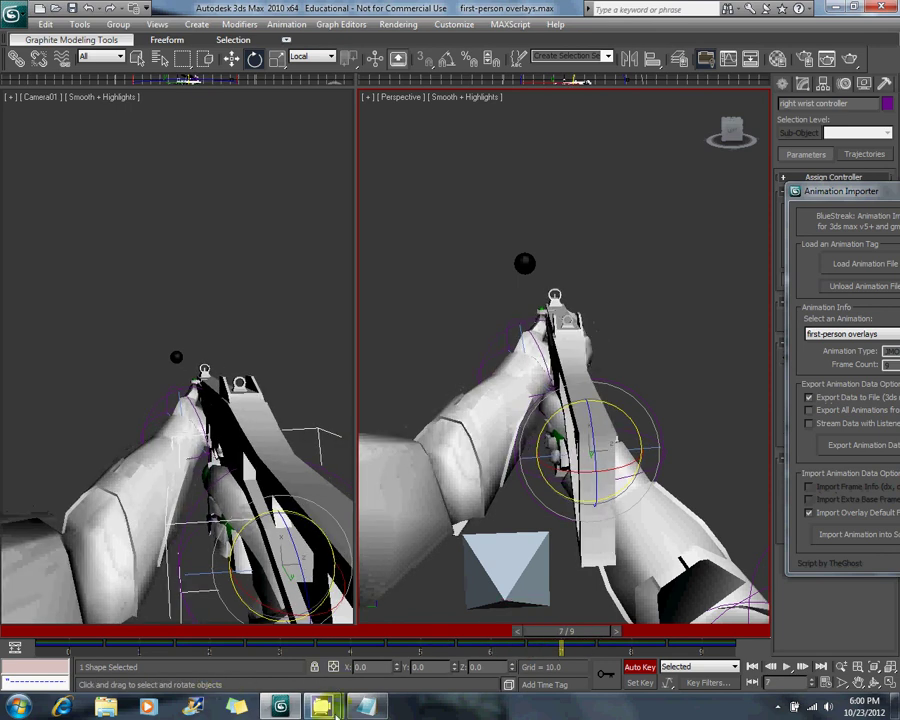
pyautogui.click(365, 706)
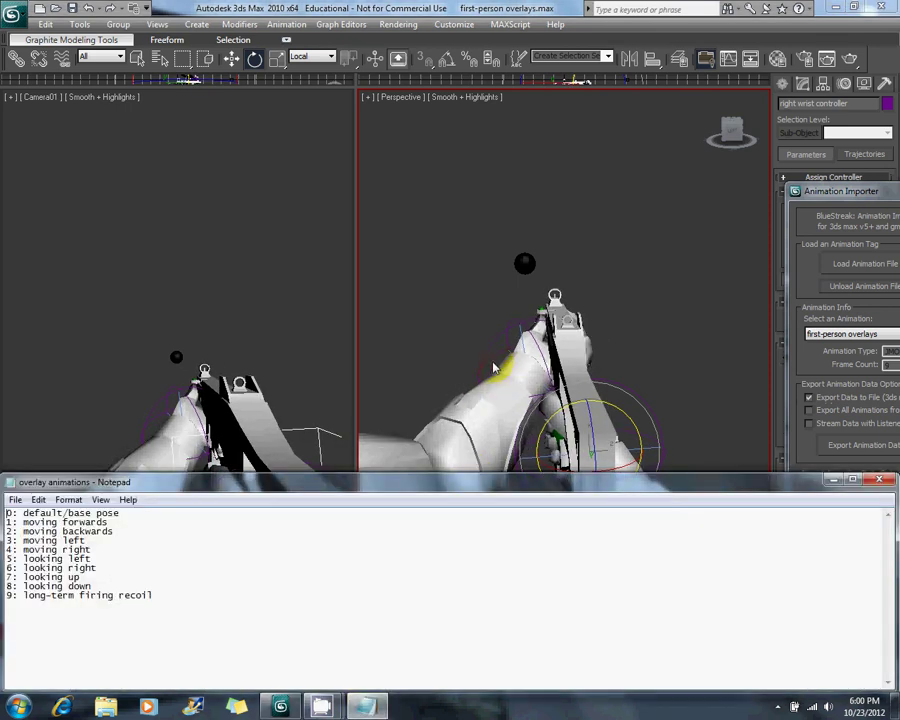
pyautogui.keyDown('alt'); pyautogui.moveTo(493, 368); pyautogui.dragTo(676, 403, button='middle'); pyautogui.keyUp('alt')
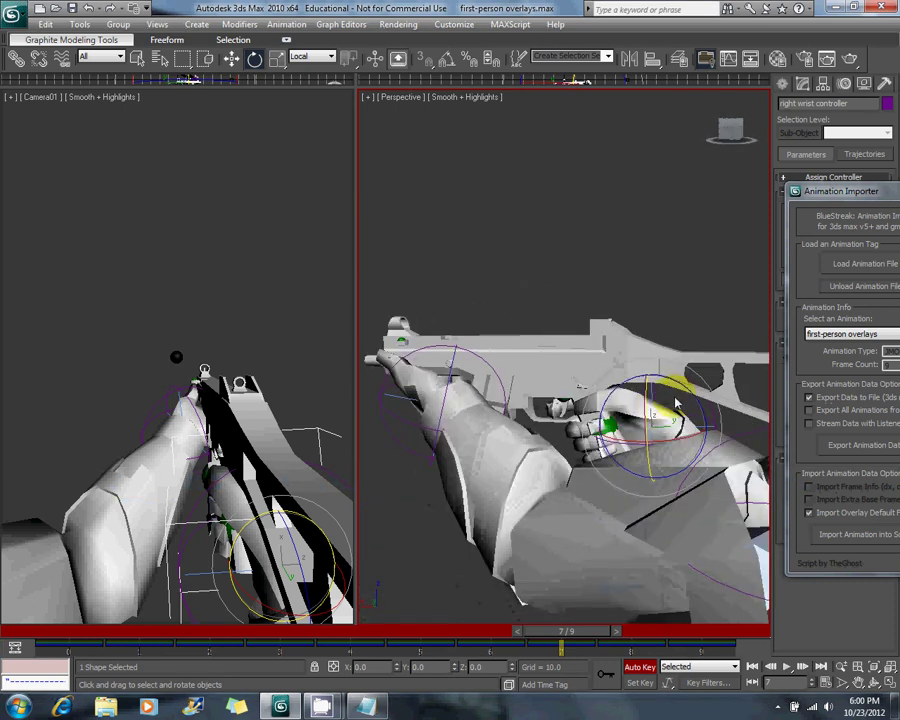
pyautogui.moveTo(676, 403)
pyautogui.mouseDown()
pyautogui.moveTo(690, 392)
pyautogui.moveTo(700, 415)
pyautogui.mouseUp()
pyautogui.click(616, 634)
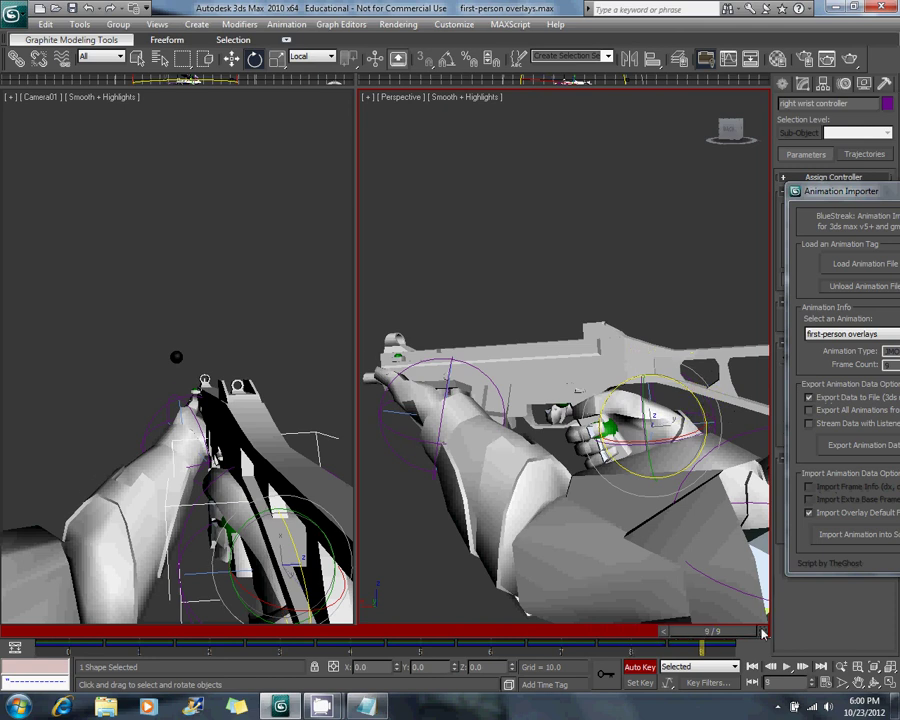
# On frame 9, move the right wrist controller back along X to about 7.622 and rotate it slightly for the long-term firing recoil pose.
pyautogui.click(686, 631)
pyautogui.press('w')
pyautogui.keyDown('alt'); pyautogui.moveTo(496, 370); pyautogui.dragTo(573, 430, button='middle'); pyautogui.keyUp('alt')
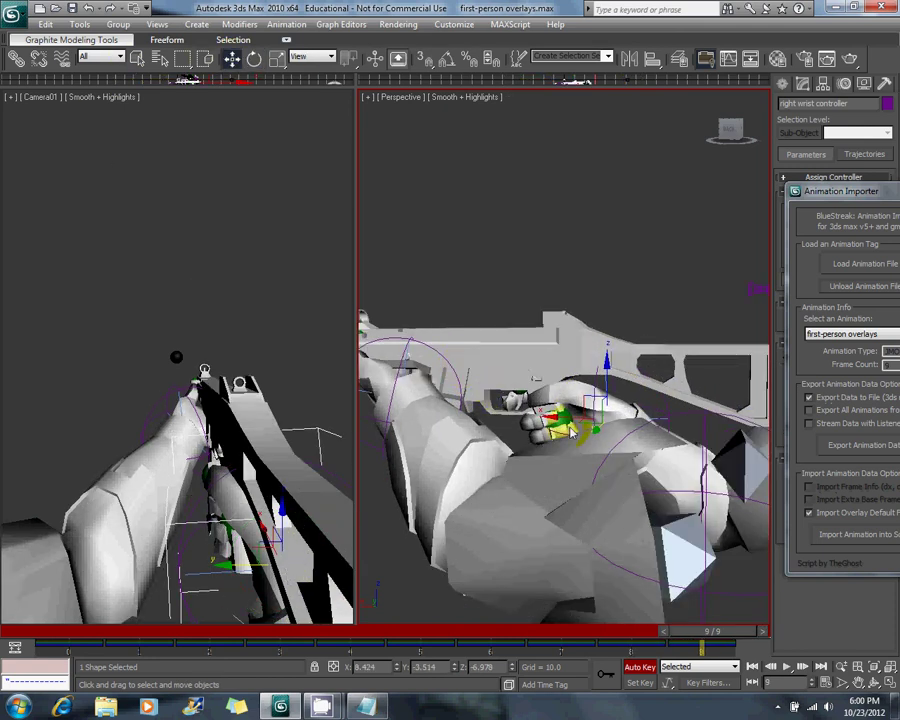
pyautogui.moveTo(553, 424); pyautogui.dragTo(567, 425)
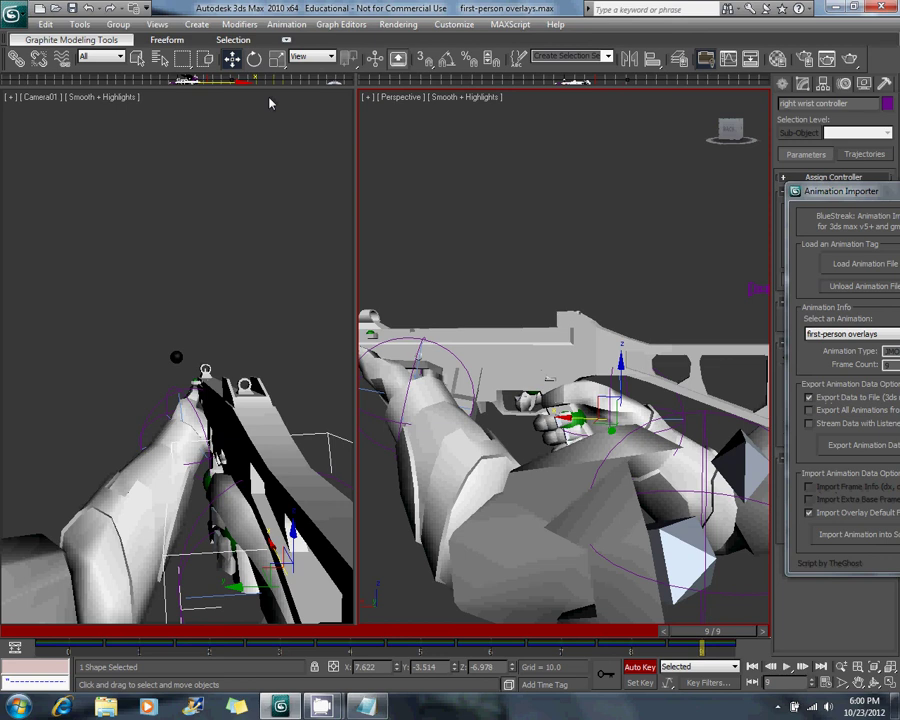
pyautogui.click(254, 60)
pyautogui.click(637, 376)
pyautogui.moveTo(648, 385); pyautogui.dragTo(649, 386)
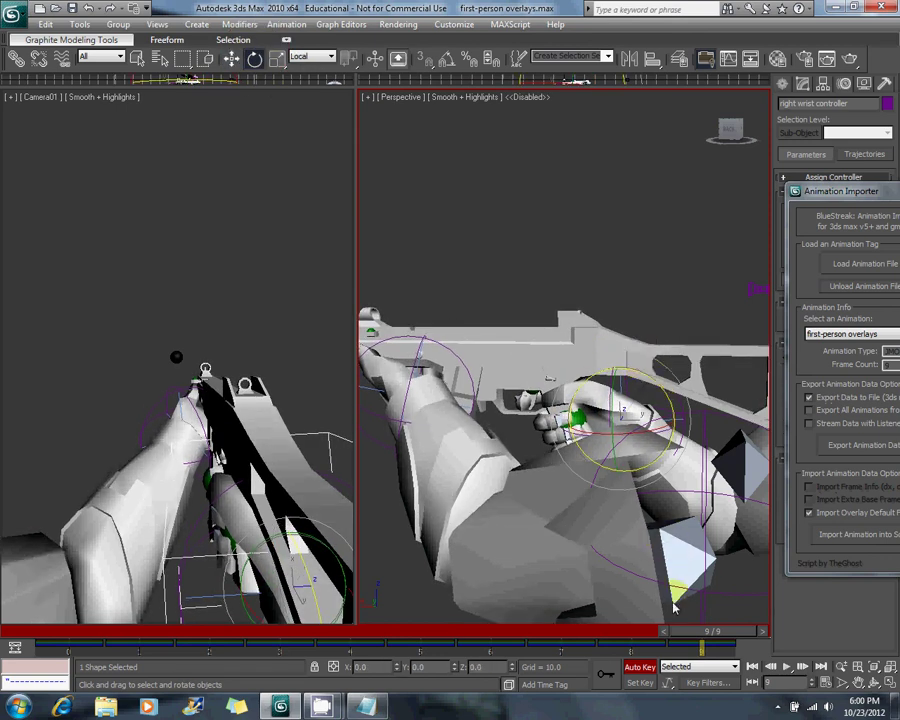
# Compare the recoil pose with the base pose, return to frame 0, and save the scene.
pyautogui.moveTo(92, 610)
pyautogui.mouseDown()
pyautogui.moveTo(84, 640)
pyautogui.moveTo(90, 634)
pyautogui.mouseUp()
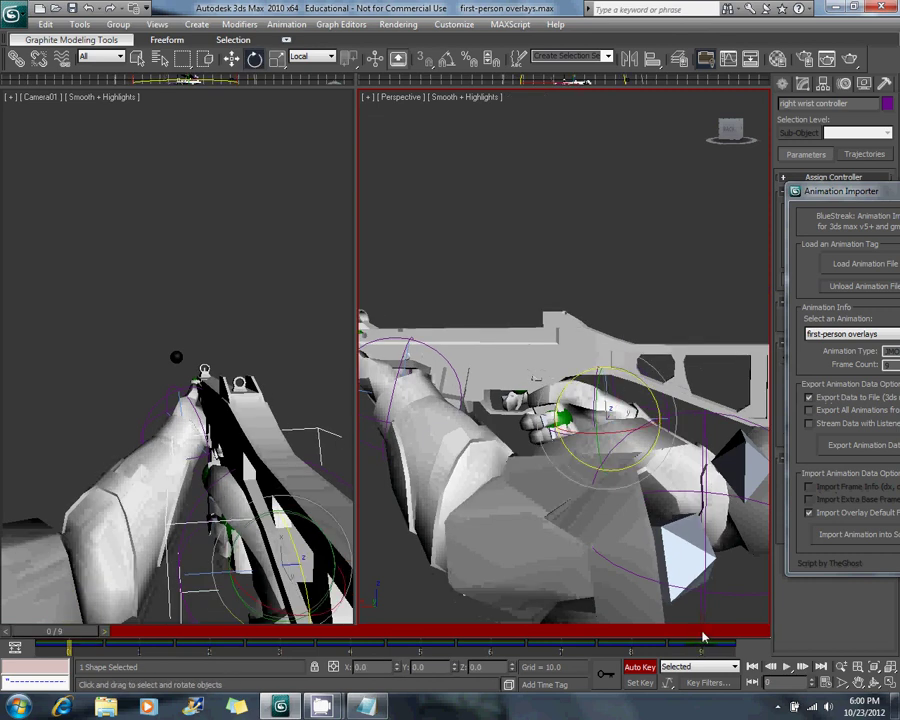
pyautogui.moveTo(703, 637); pyautogui.dragTo(722, 638)
pyautogui.click(75, 633)
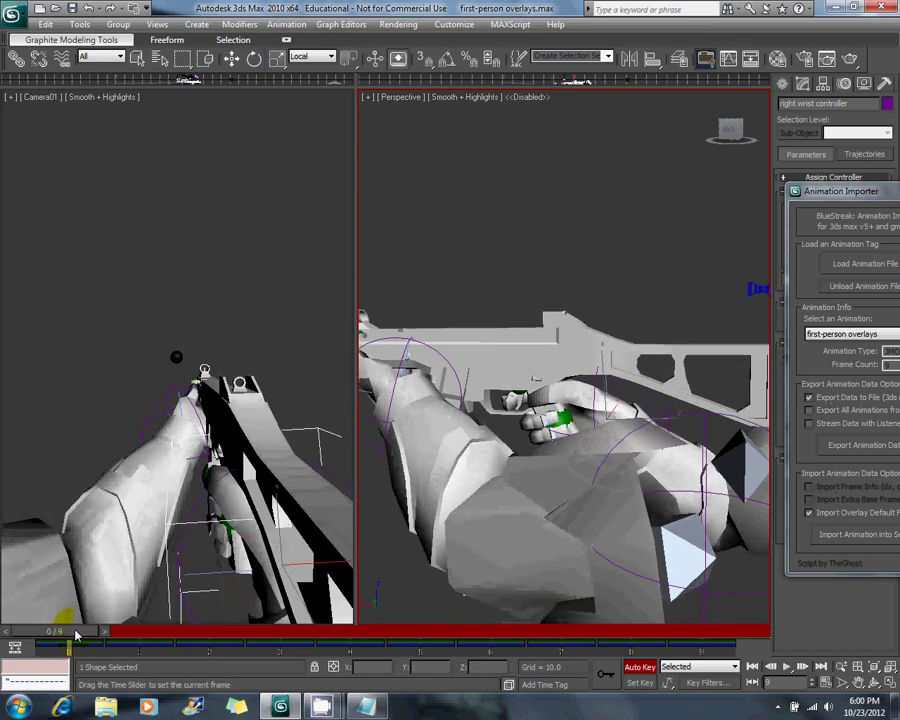
pyautogui.click(14, 15)
pyautogui.click(54, 141)
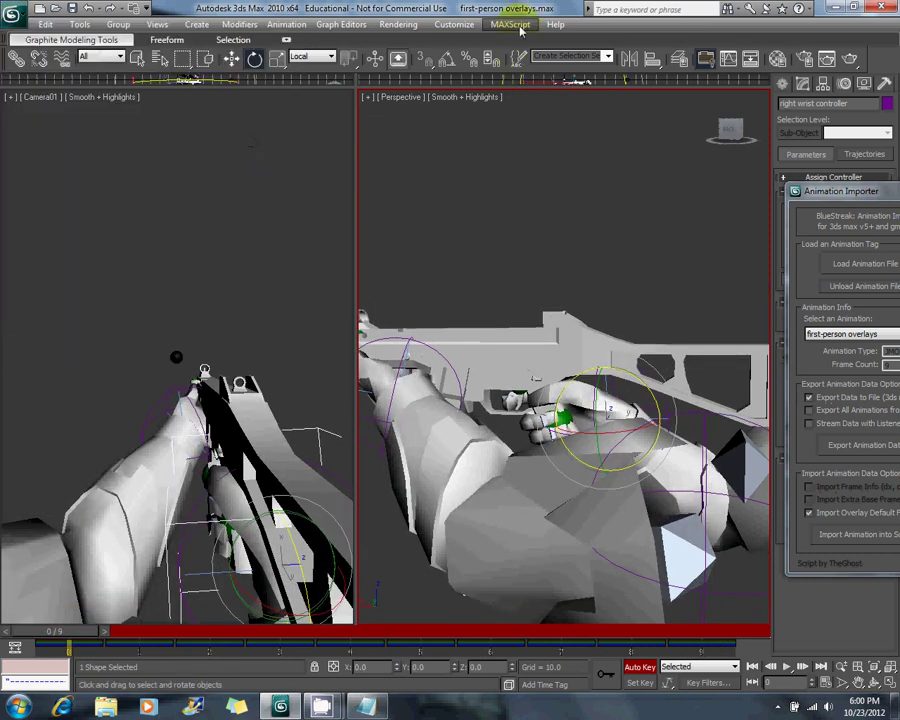
# Run the animation exporter script, start a file export, and choose the UMP_45 animations folder as the destination.
pyautogui.click(510, 24)
pyautogui.click(527, 70)
pyautogui.doubleClick(92, 147)
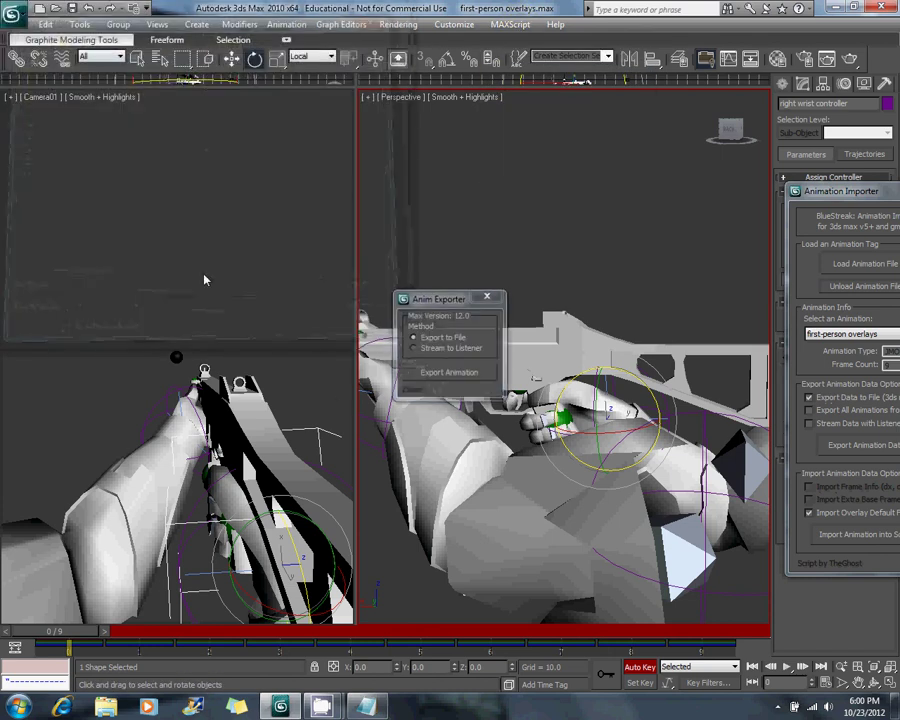
pyautogui.click(430, 374)
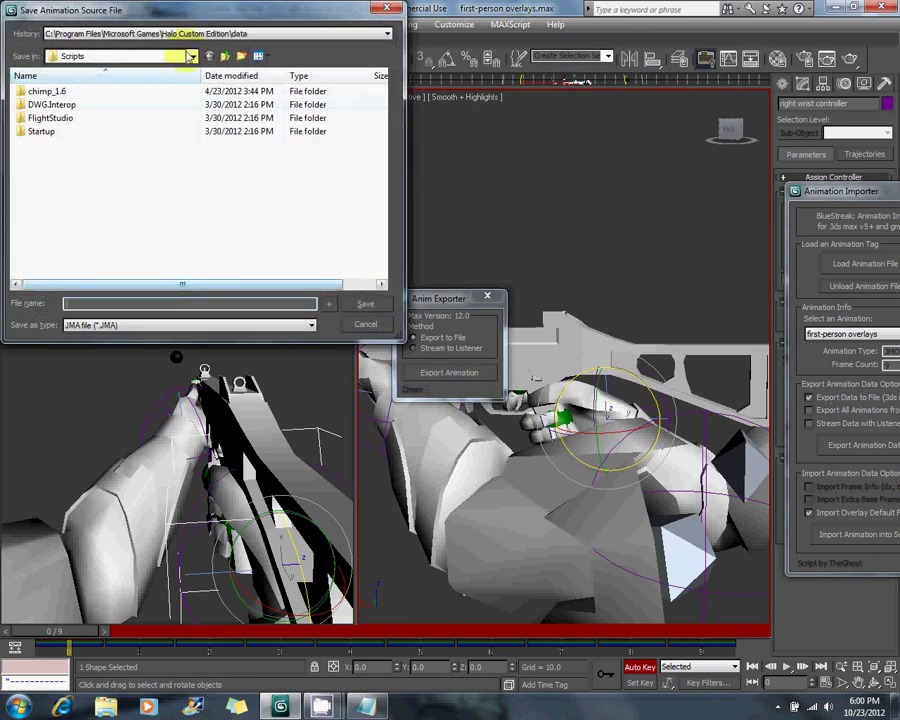
pyautogui.click(190, 34)
pyautogui.click(193, 56)
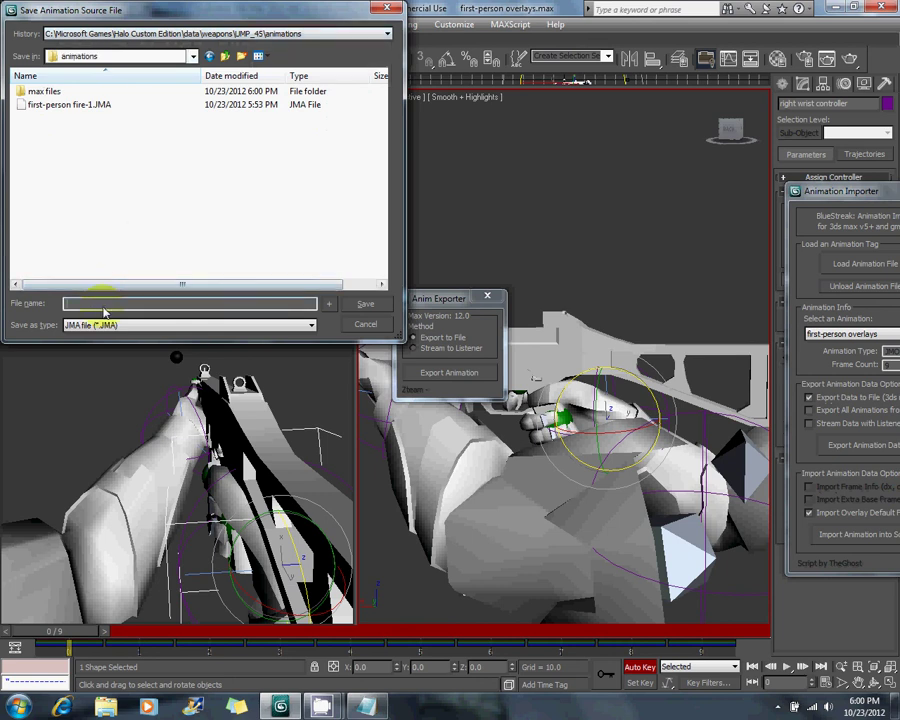
# Export the animation as "first-person overlays" in JMO format.
pyautogui.write('first-person')
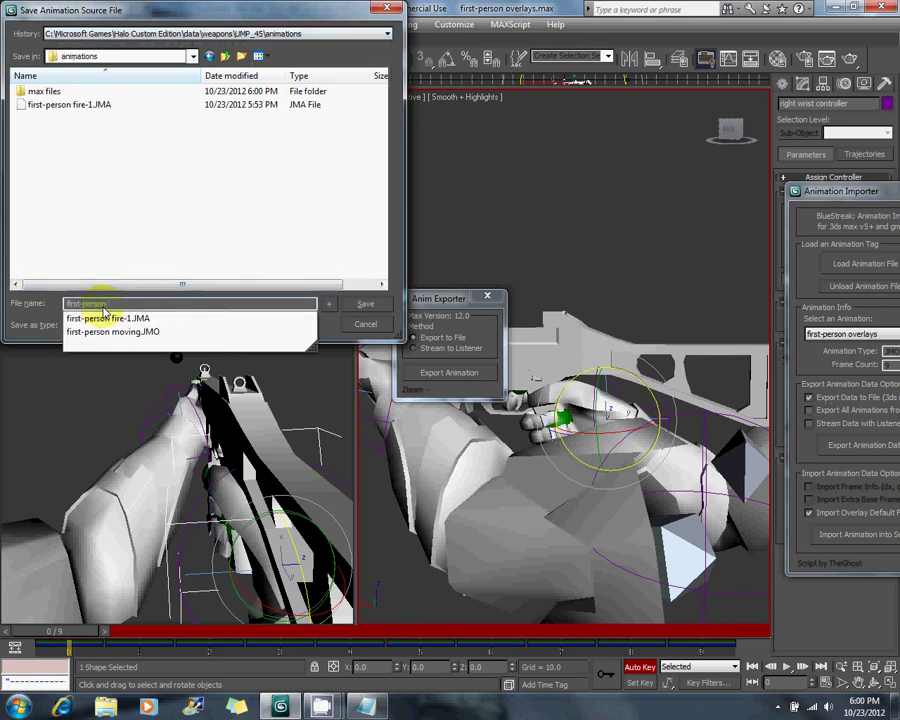
pyautogui.write(' overlays')
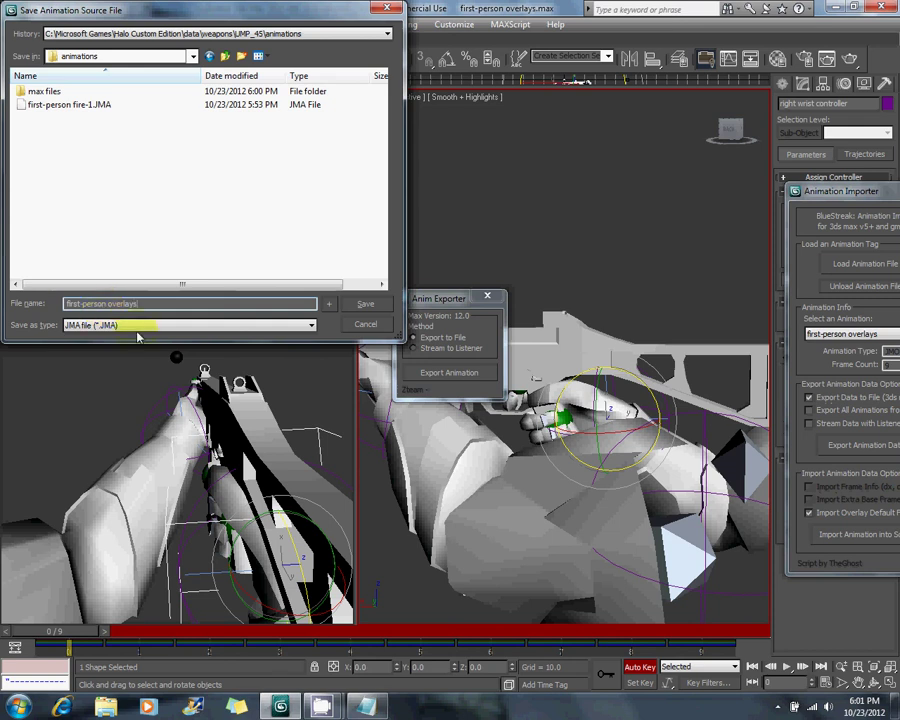
pyautogui.click(138, 327)
pyautogui.click(136, 343)
pyautogui.press('Return')
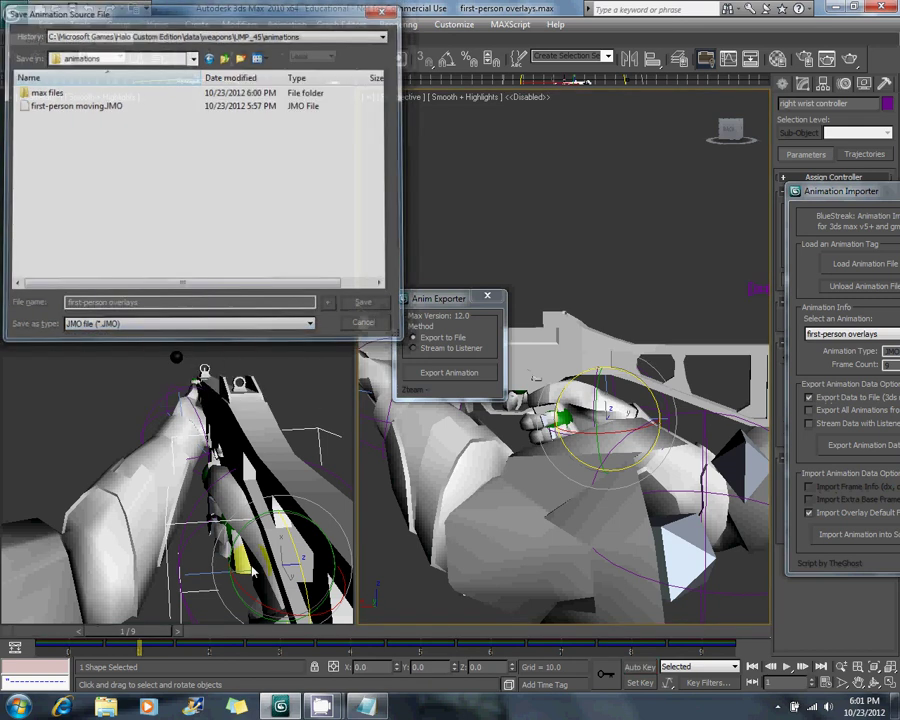
pyautogui.click(463, 402)
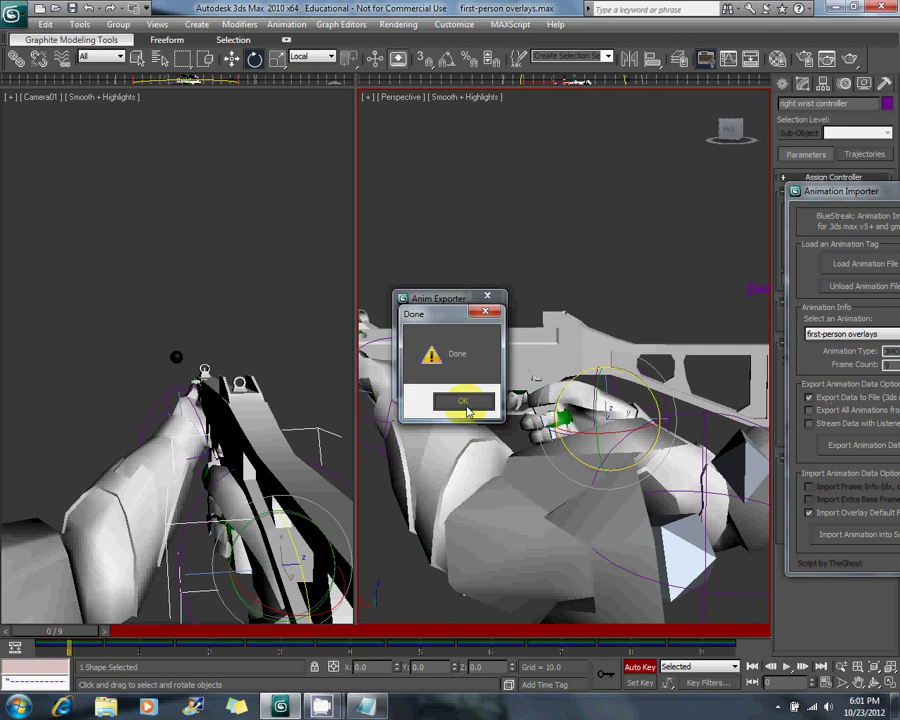
pyautogui.click(318, 707)
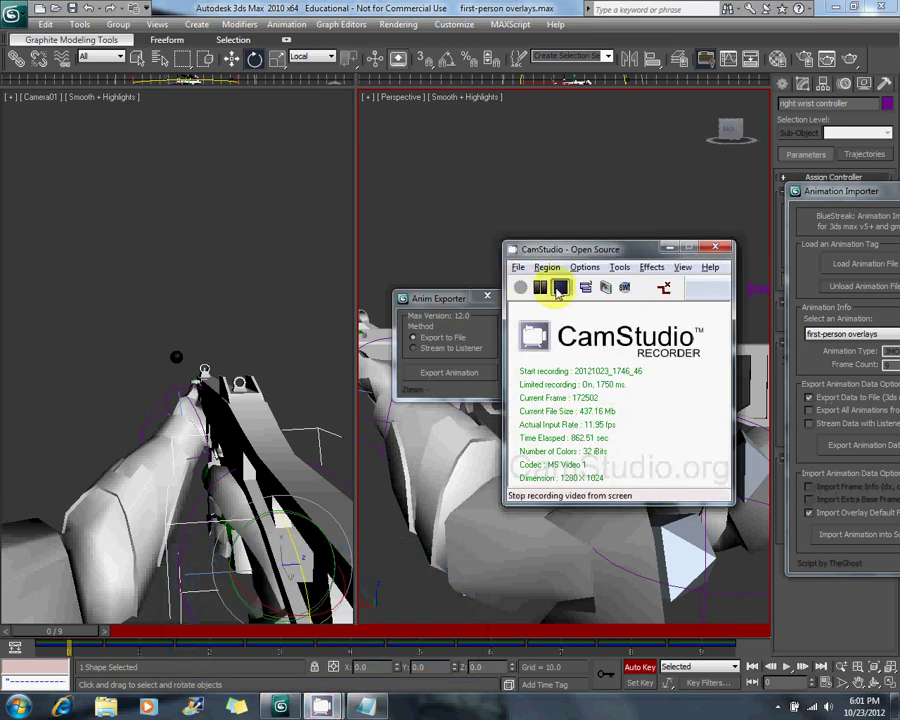